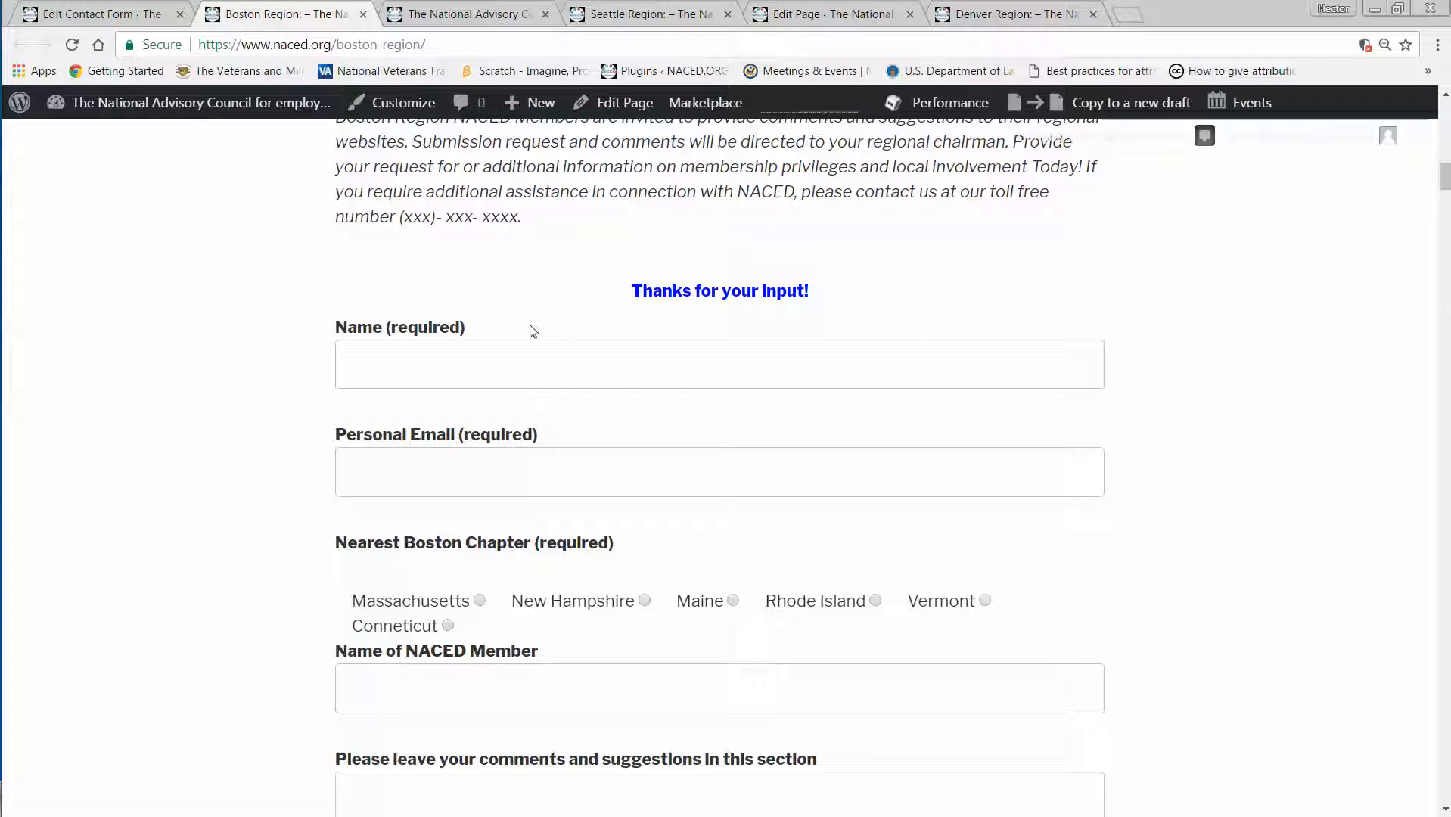
# Review the regional suggestions form on the Boston region page, including its introduction and chapter choices.
pyautogui.scroll(2, 828, 314)
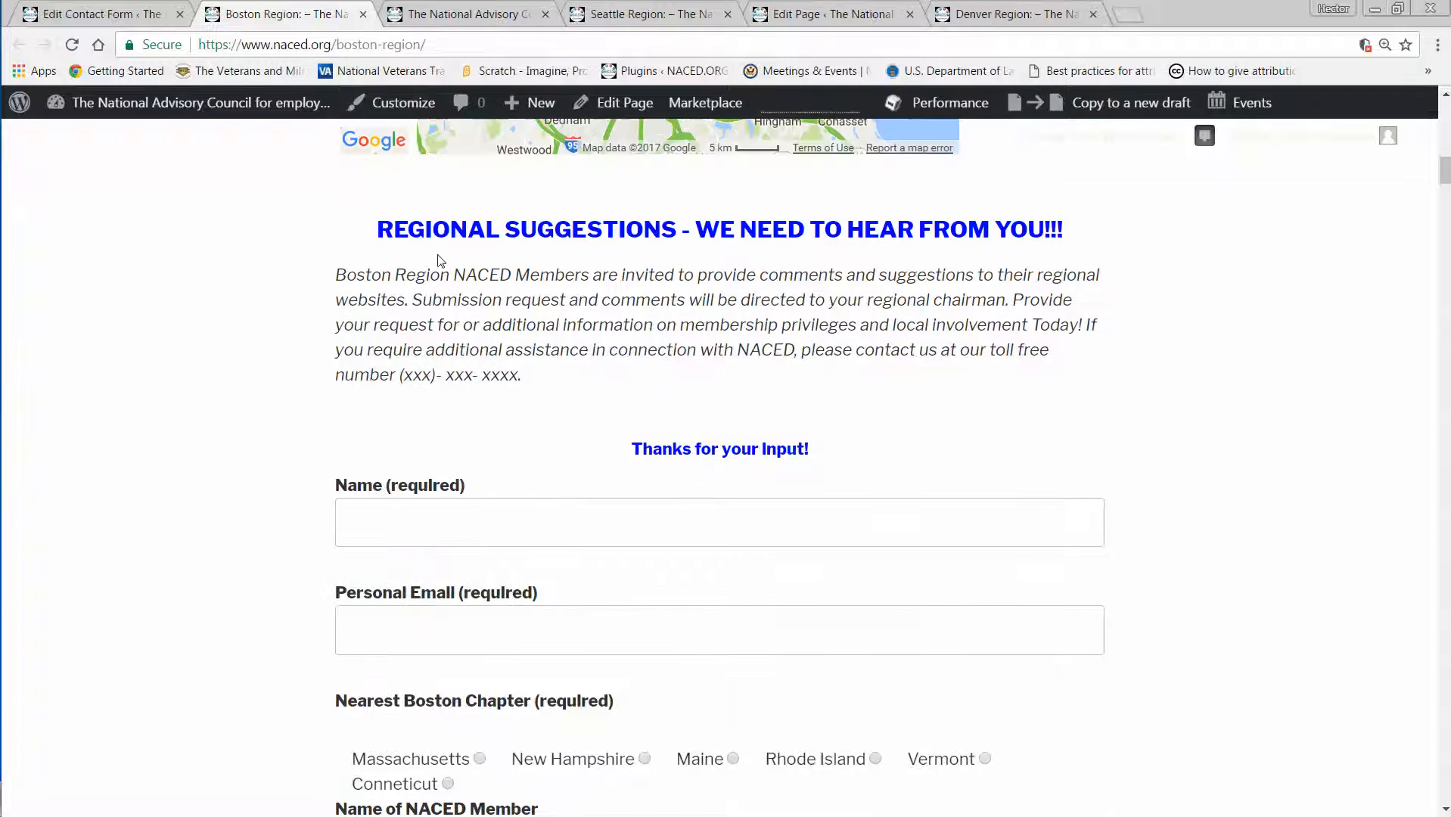
pyautogui.scroll(-2, 473, 386)
pyautogui.scroll(-1, 475, 397)
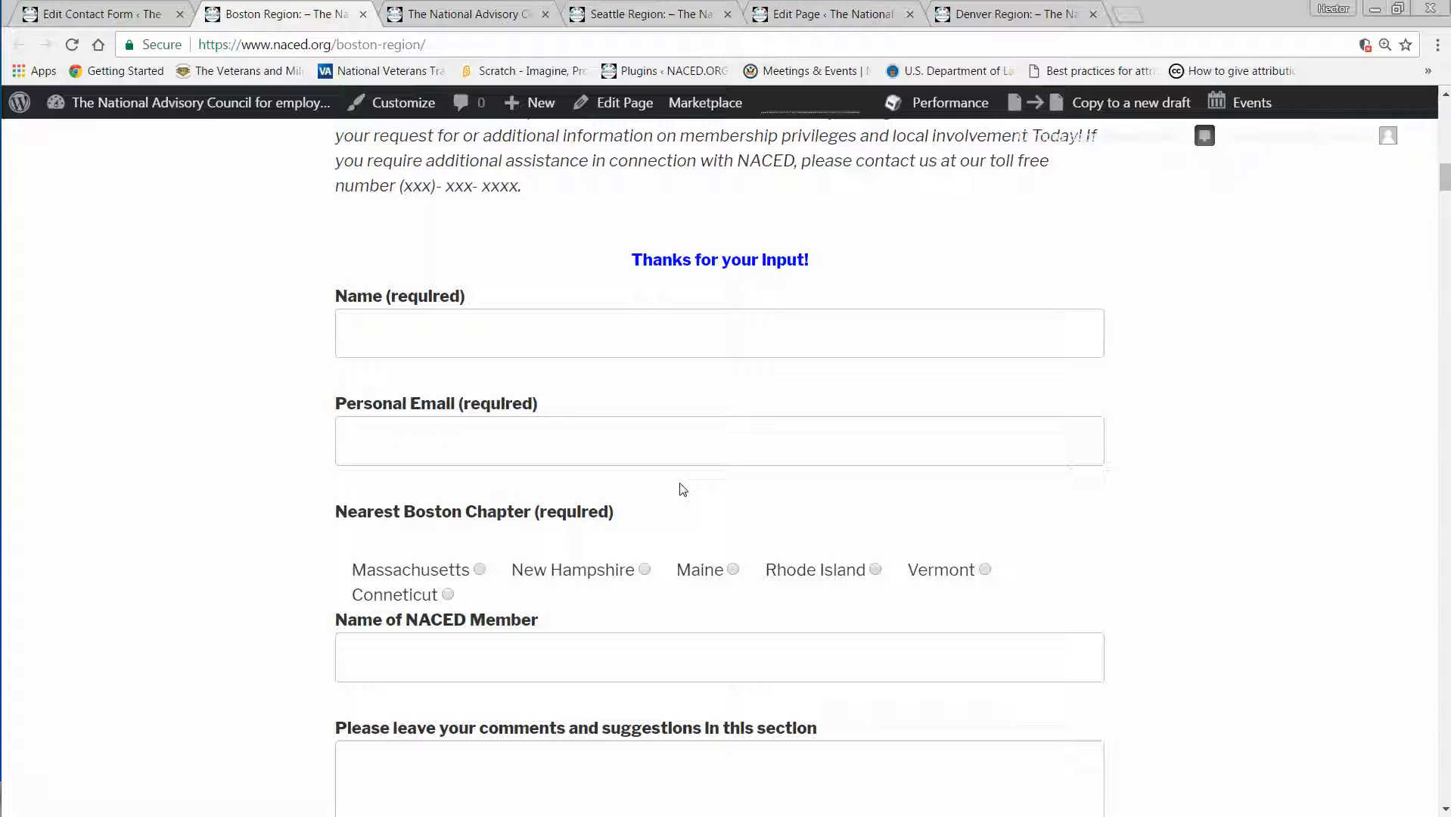
# Examine the Seattle region page from its contact details and map to the suggestions form and chapter choices.
pyautogui.click(617, 16)
pyautogui.scroll(-9, 641, 414)
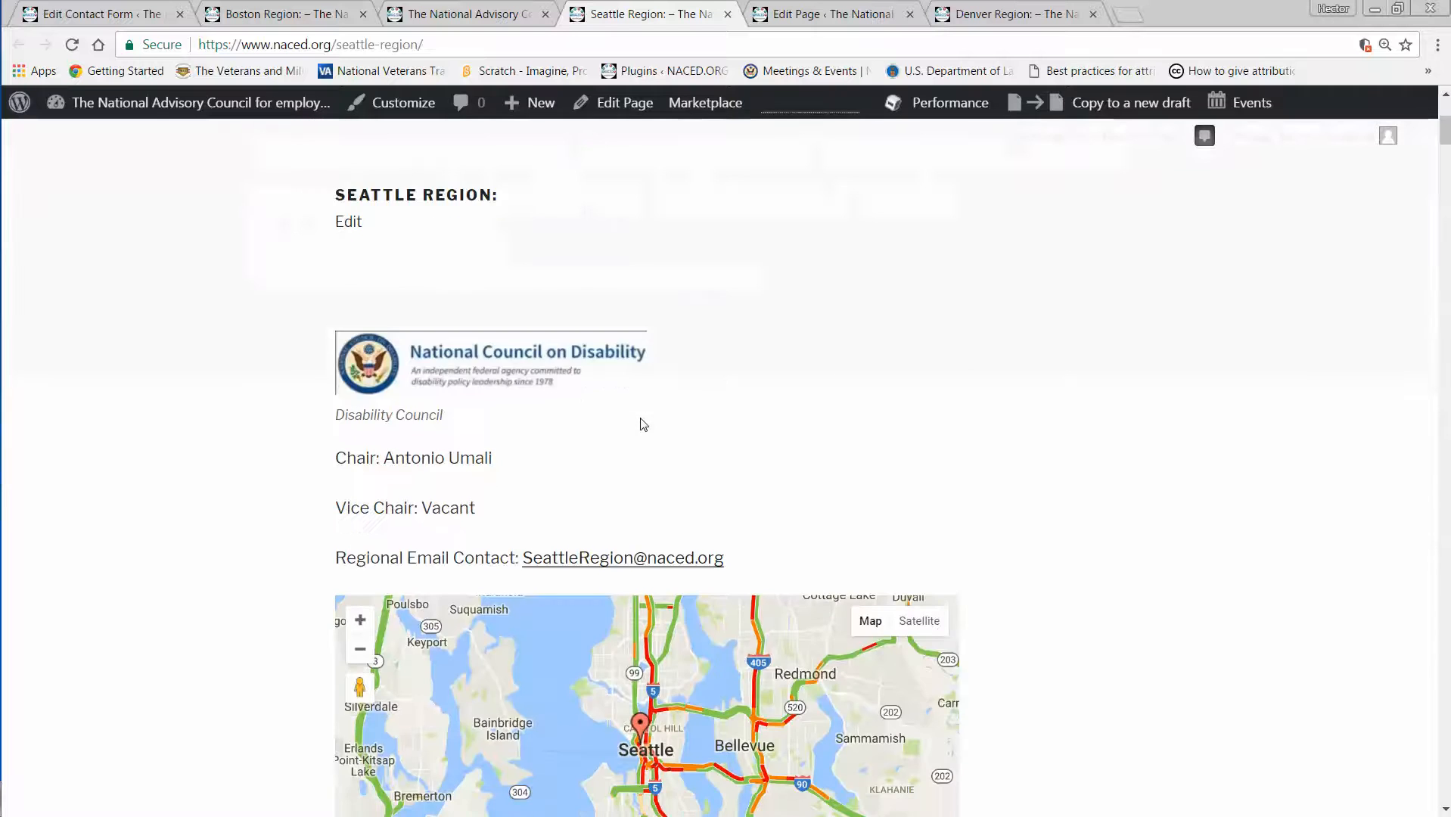
pyautogui.scroll(-2, 641, 414)
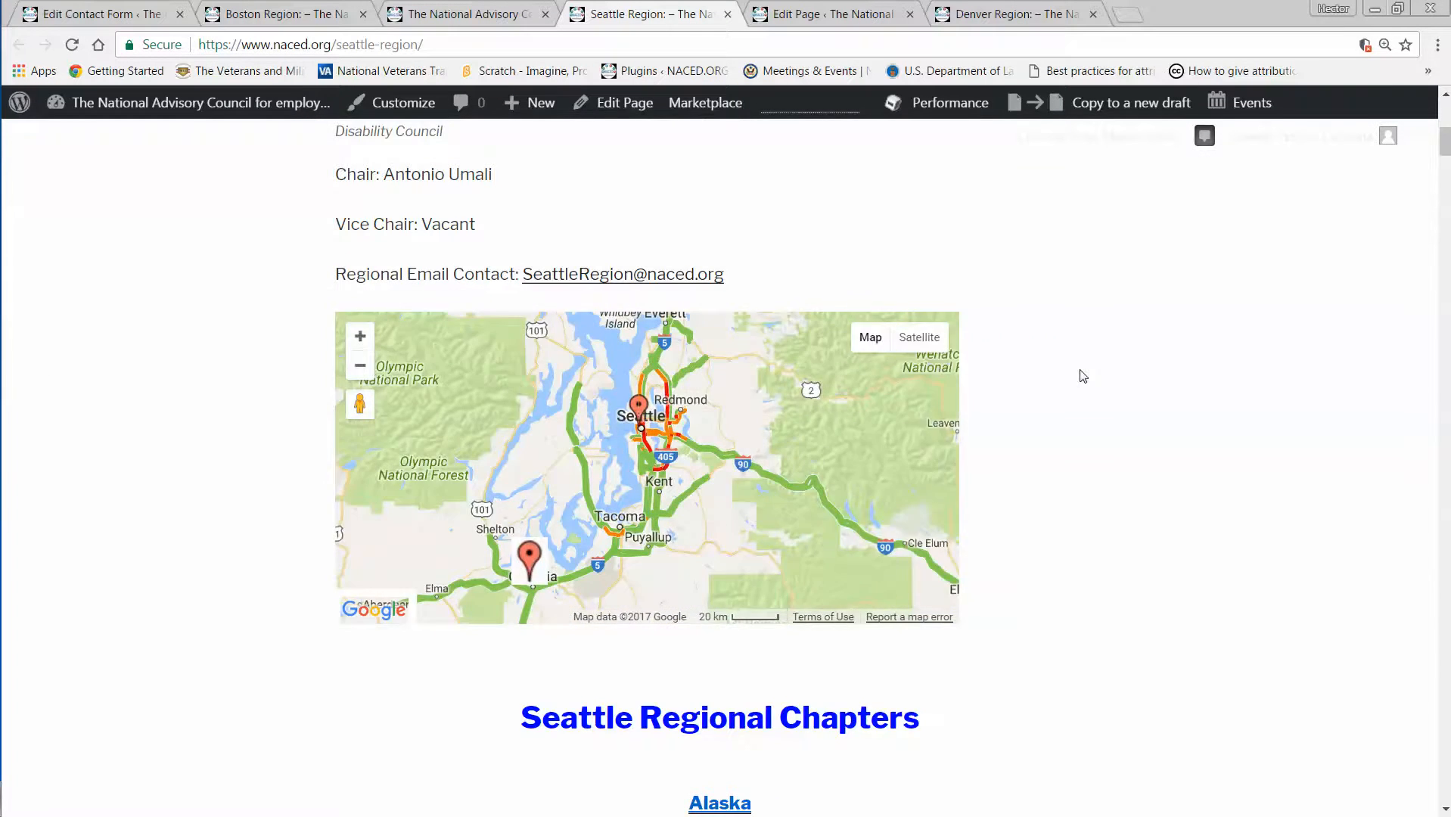
pyautogui.scroll(-5, 1081, 382)
pyautogui.scroll(-7, 1081, 382)
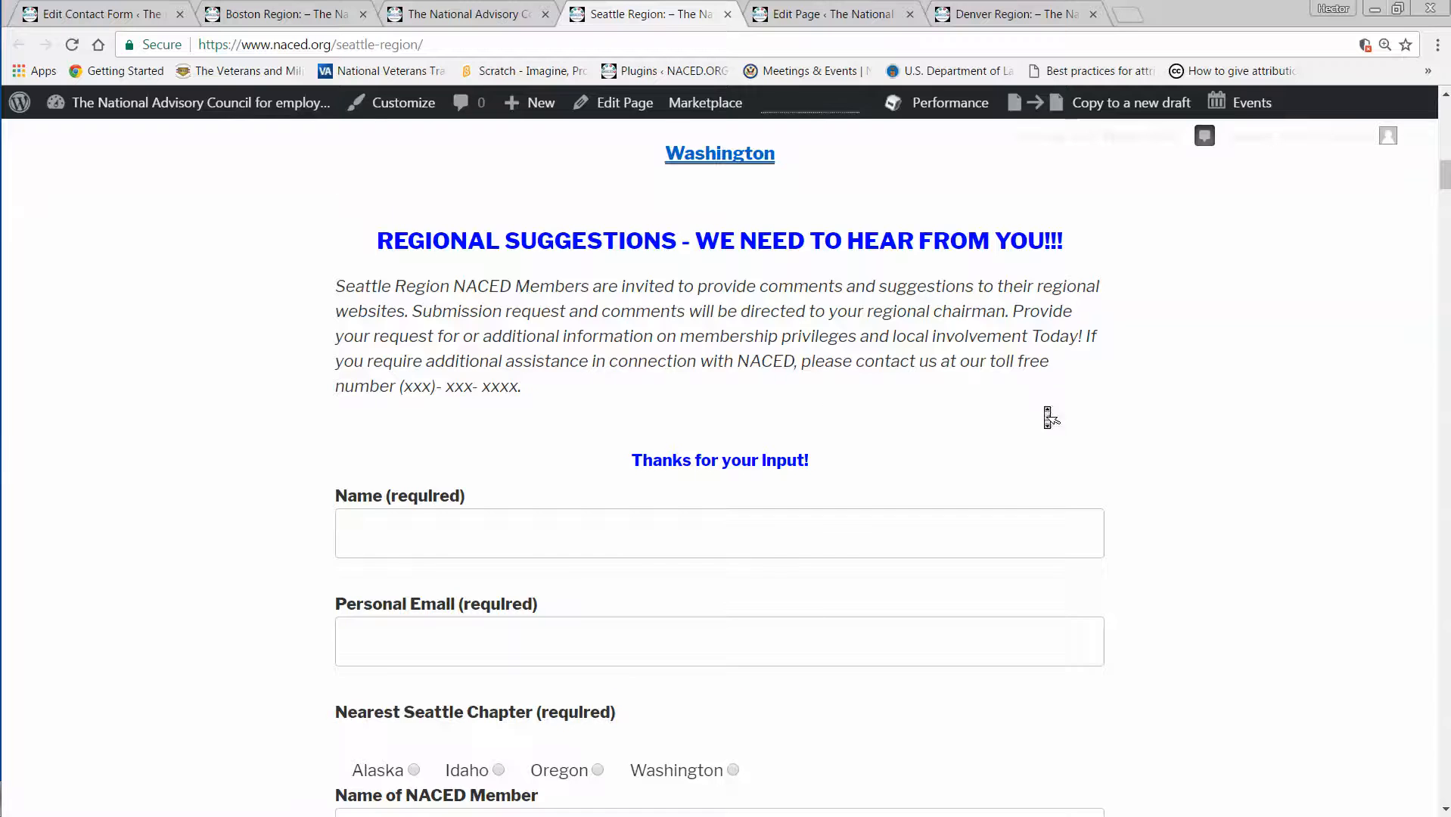
pyautogui.scroll(-5, 1048, 413)
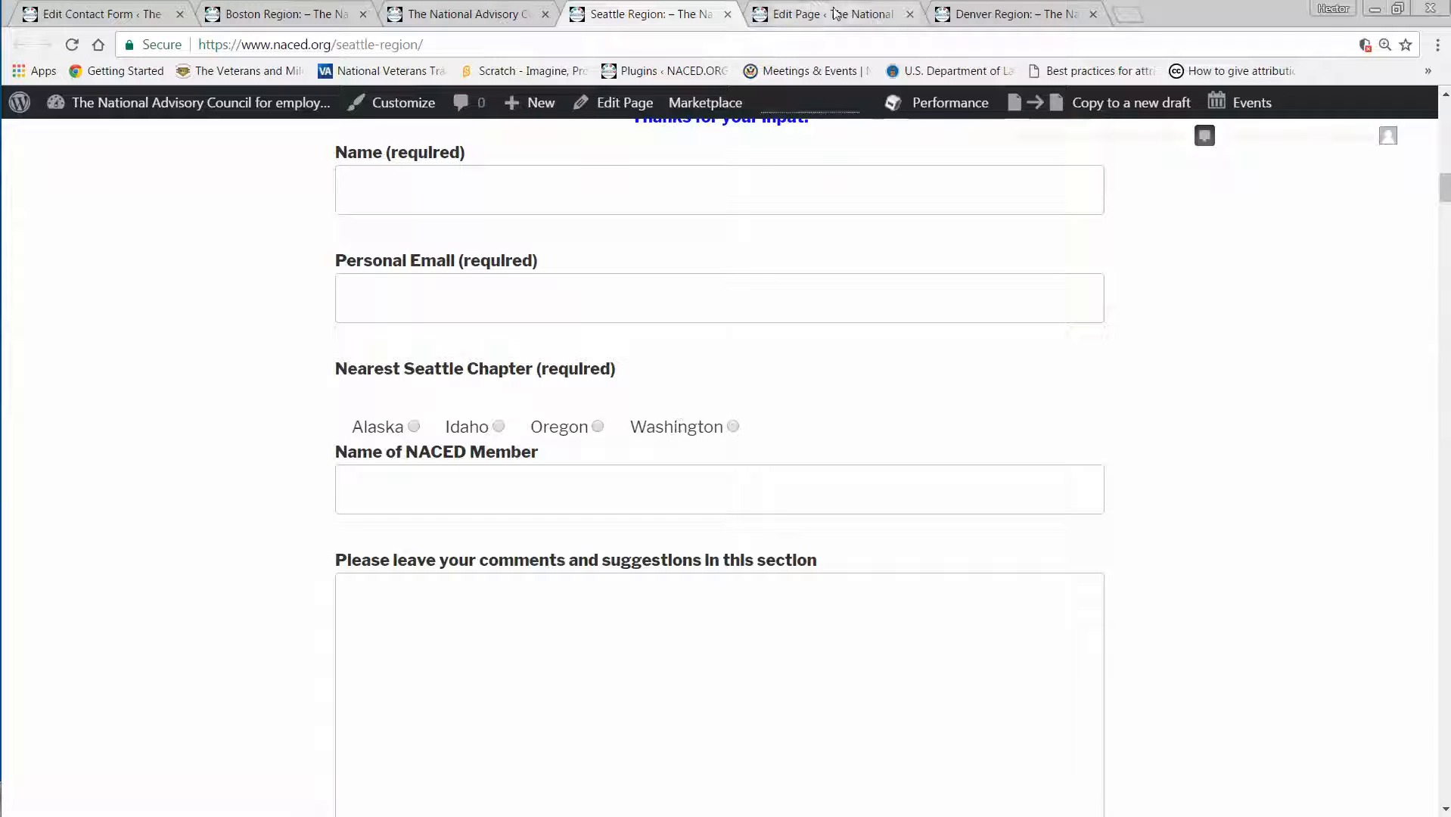
# Inspect the Denver region page for a suggestions form around its map and chapter links.
pyautogui.click(1006, 13)
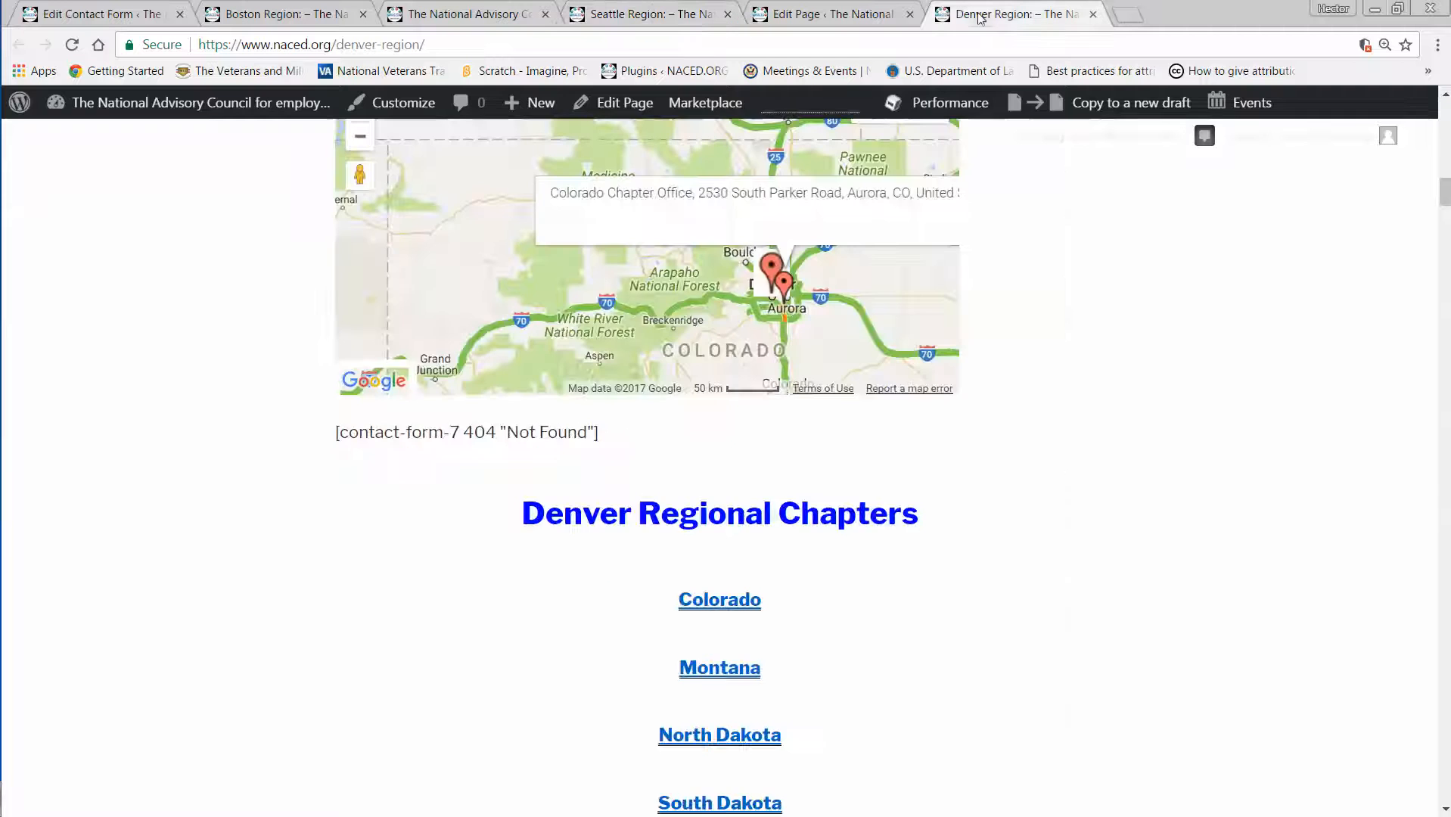
pyautogui.scroll(-8, 1140, 266)
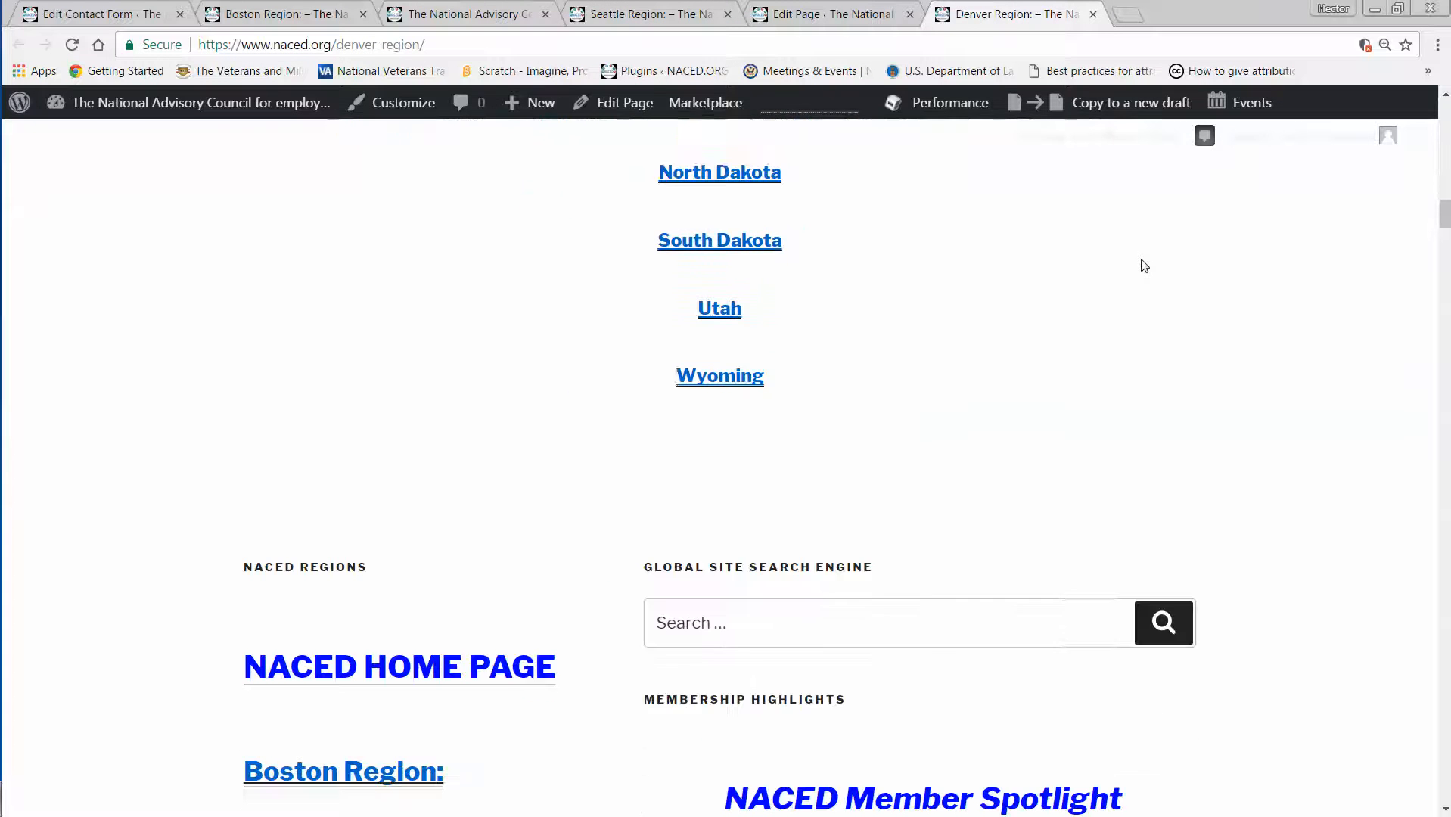
pyautogui.scroll(-1, 1143, 267)
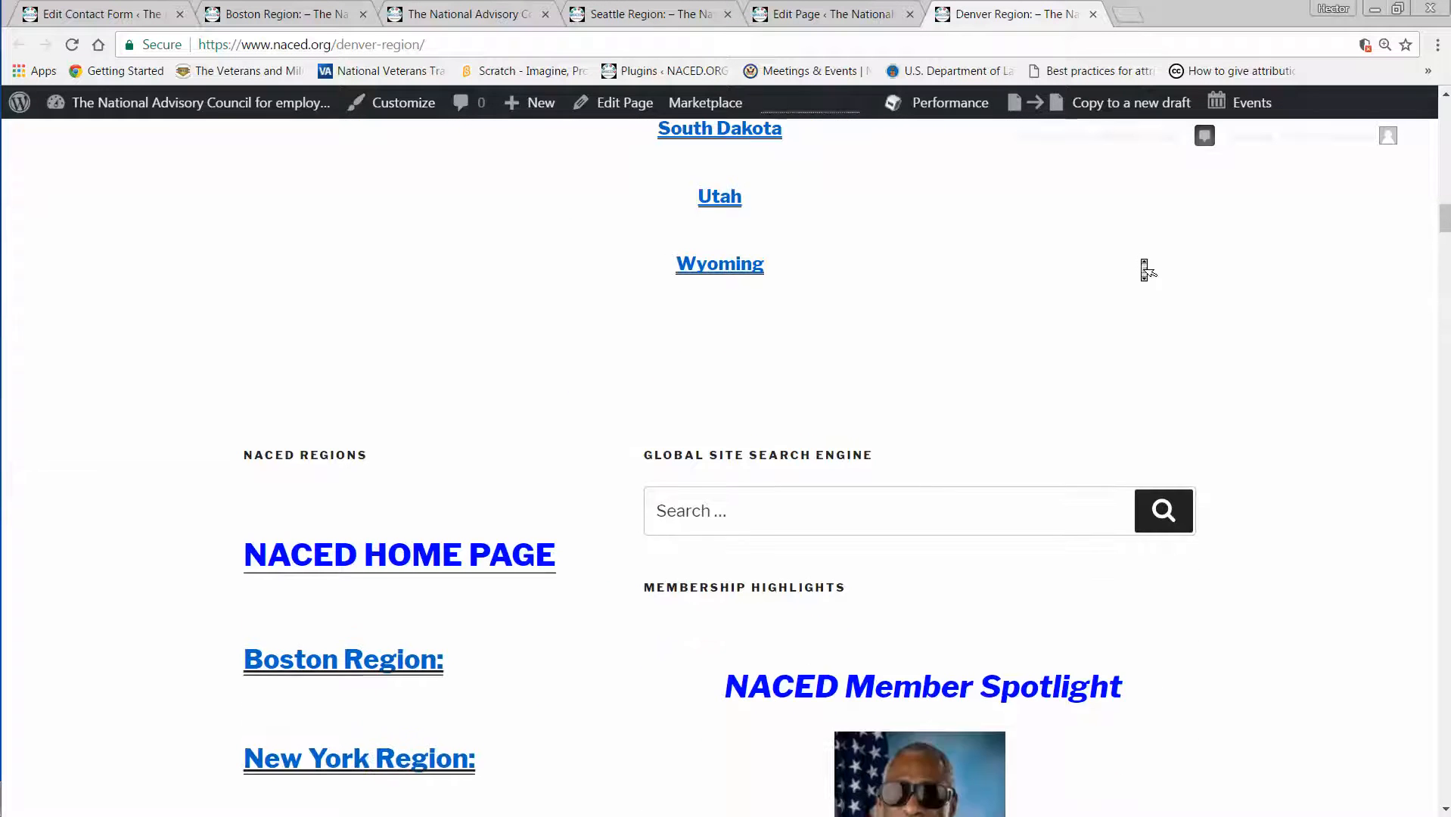
pyautogui.scroll(2, 1141, 266)
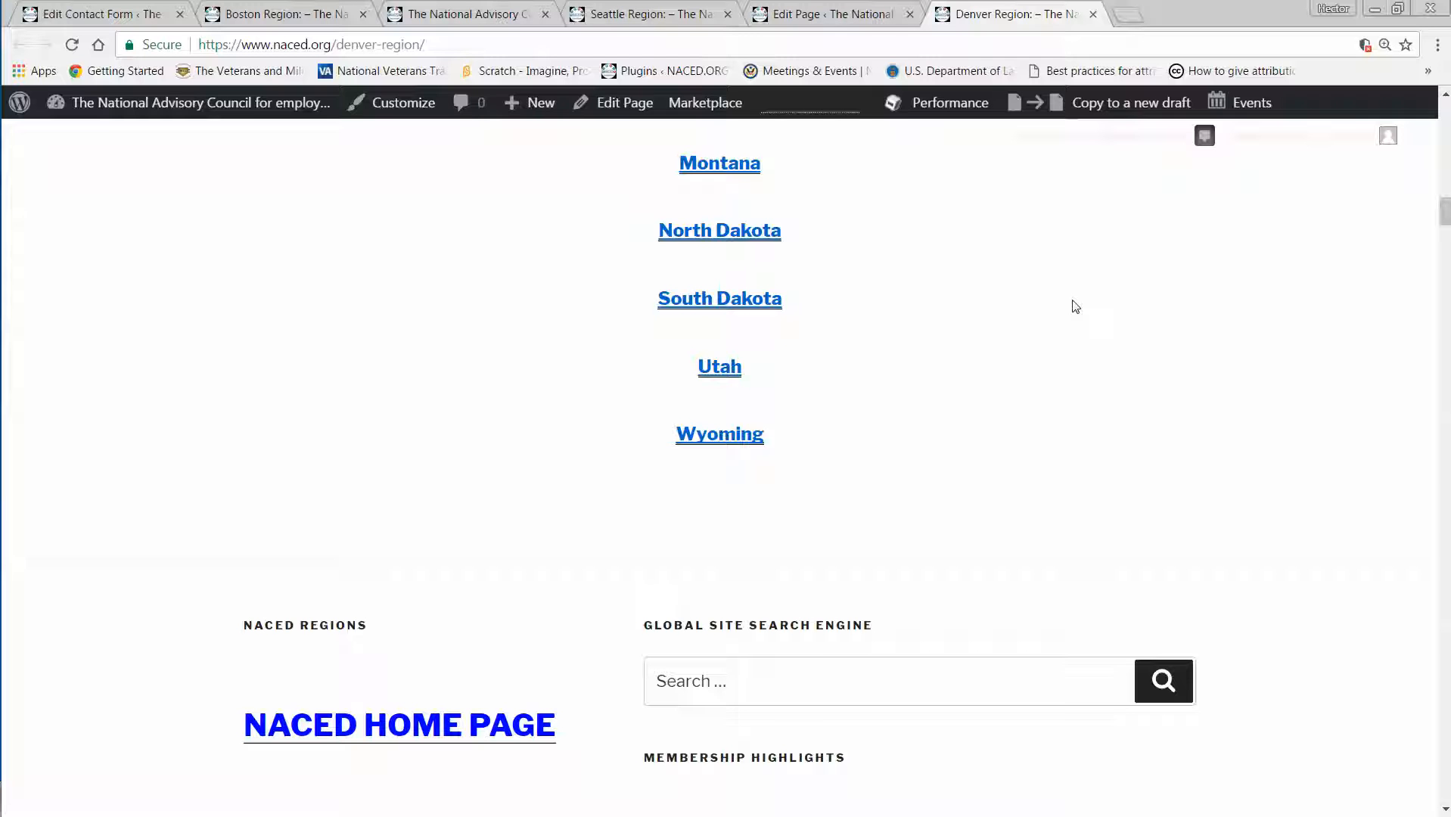
# Compare the Seattle region form with the Word document that lists the chapters of each region.
pyautogui.click(643, 13)
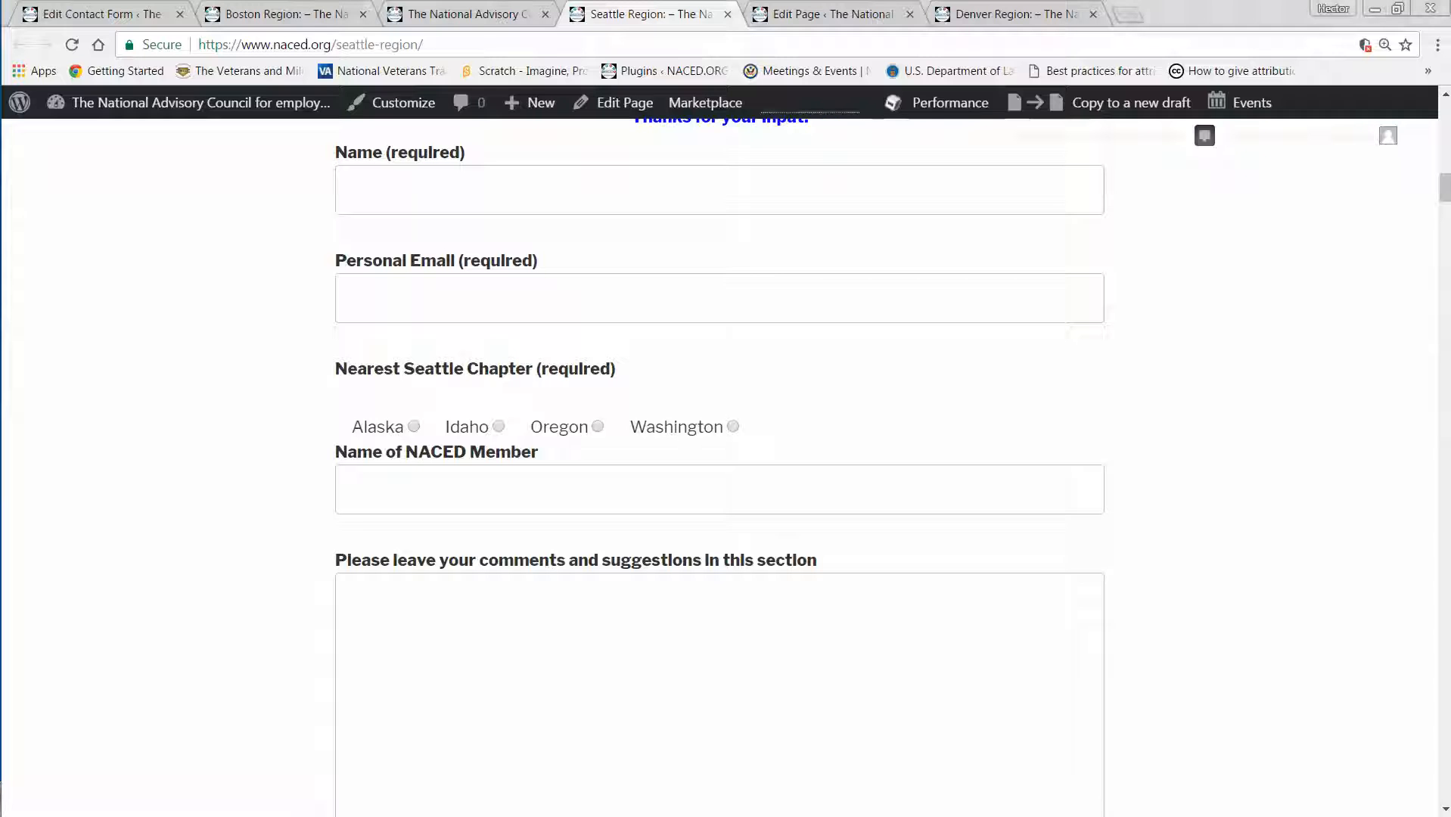
pyautogui.hotkey('alt', 'Tab')
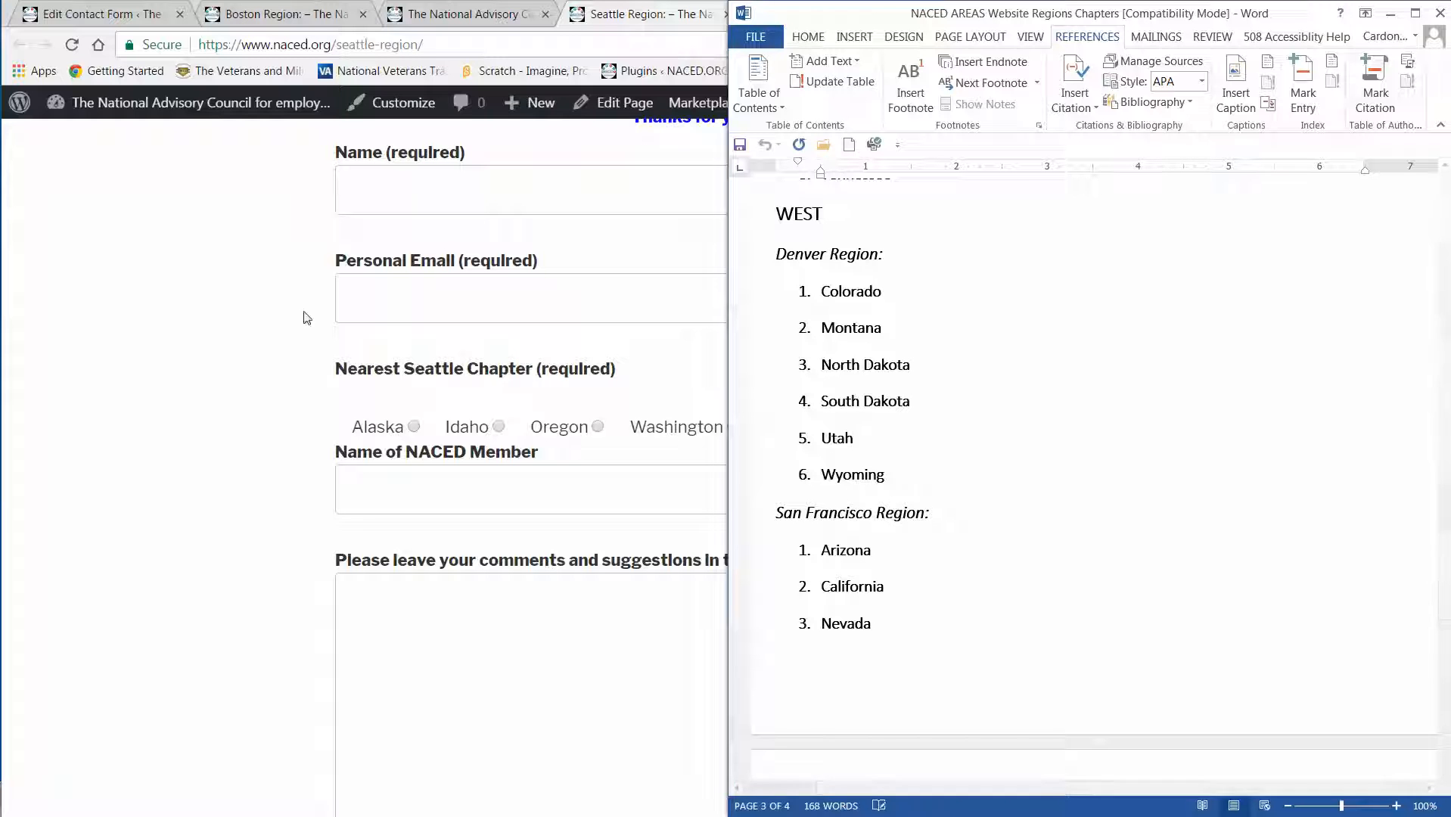
# Look through the WordPress list of contact forms to see which regions have their own form.
pyautogui.click(87, 15)
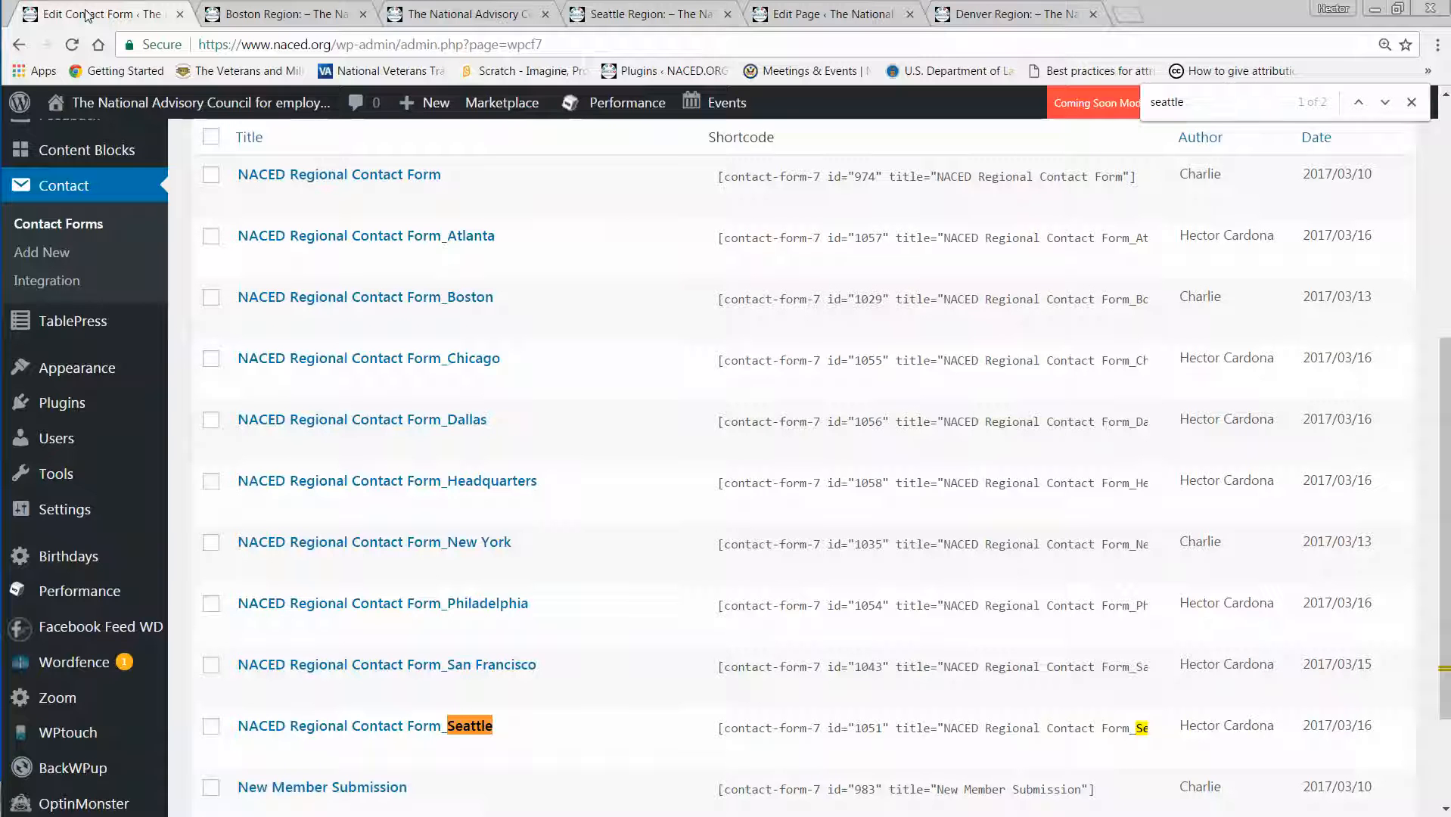
pyautogui.moveTo(115, 111)
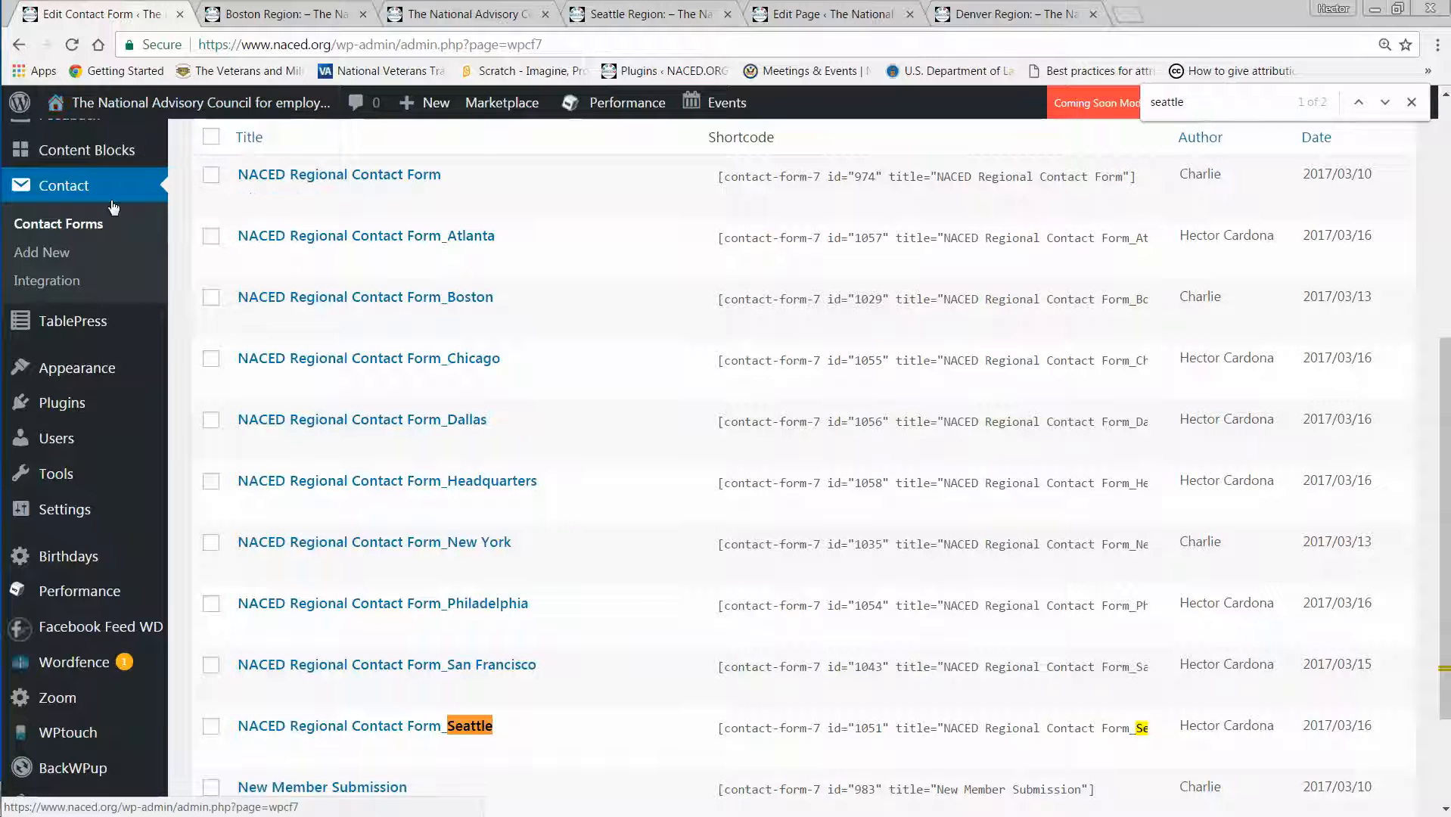
pyautogui.scroll(5, 115, 243)
pyautogui.scroll(-5, 117, 249)
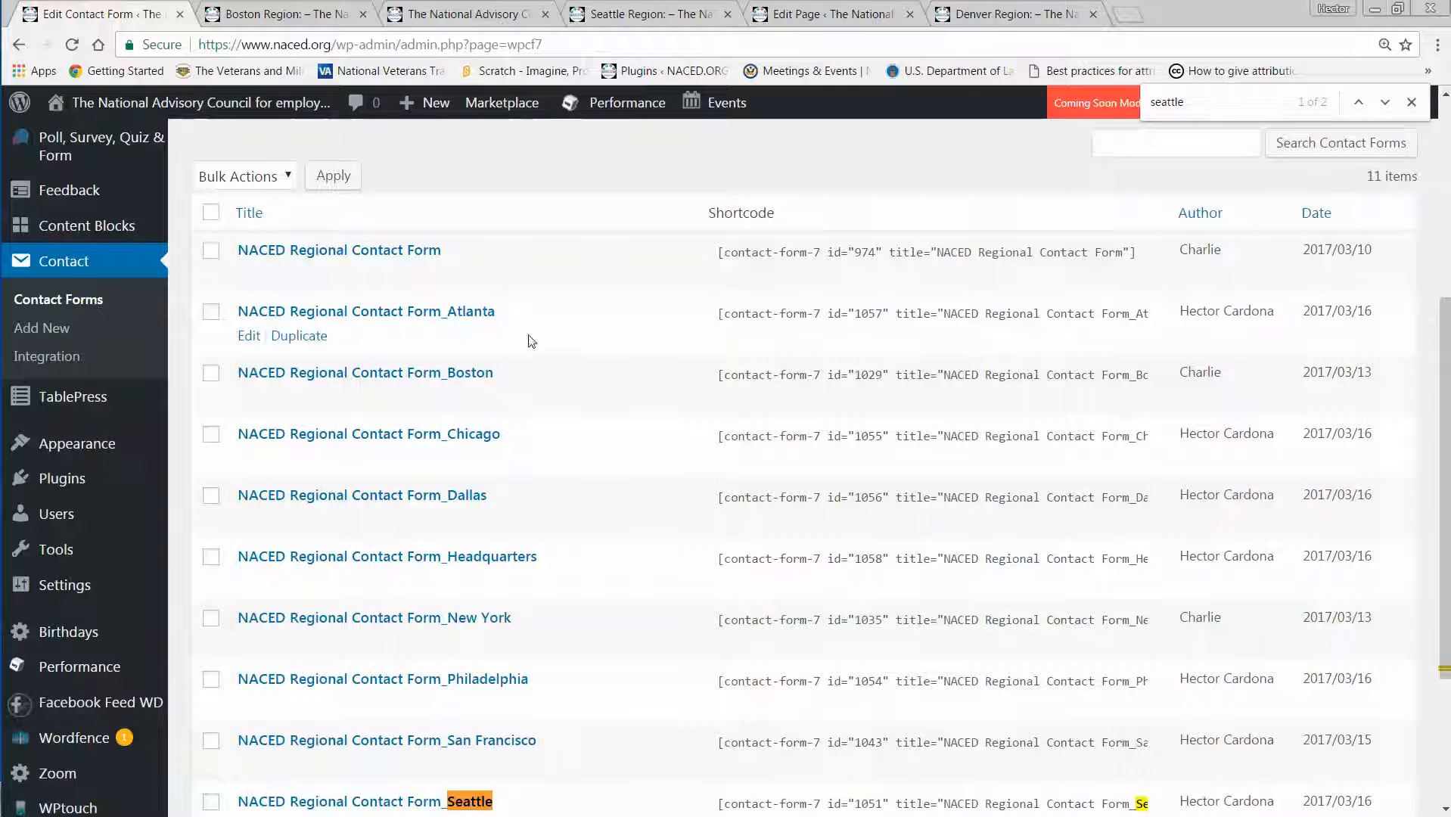
pyautogui.scroll(-2, 532, 352)
pyautogui.scroll(-1, 533, 352)
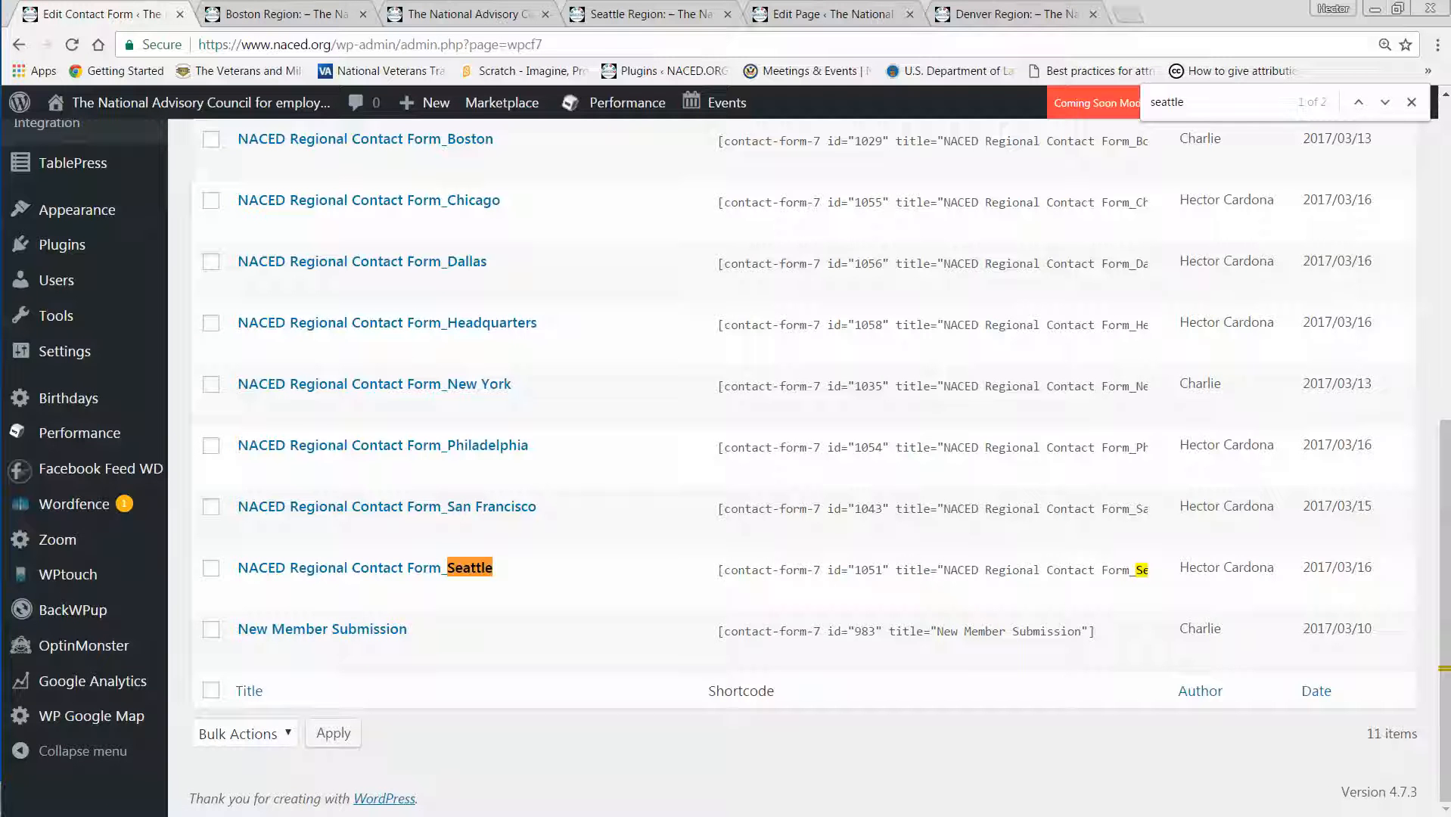
# Review the Word document with highlighted form code and mail settings that need changing in a duplicated form.
pyautogui.hotkey('alt', 'Tab')
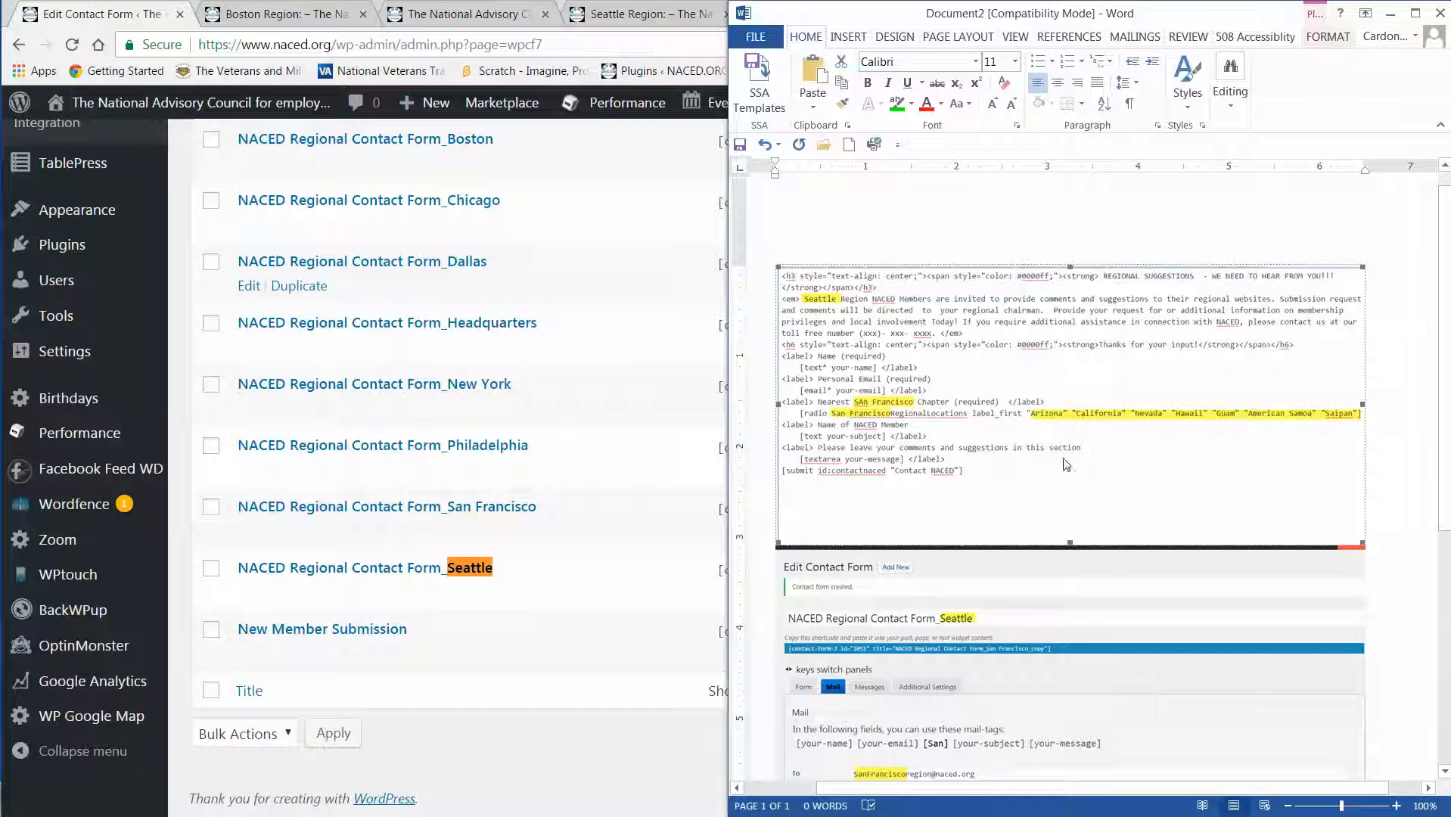
pyautogui.scroll(-6, 1064, 584)
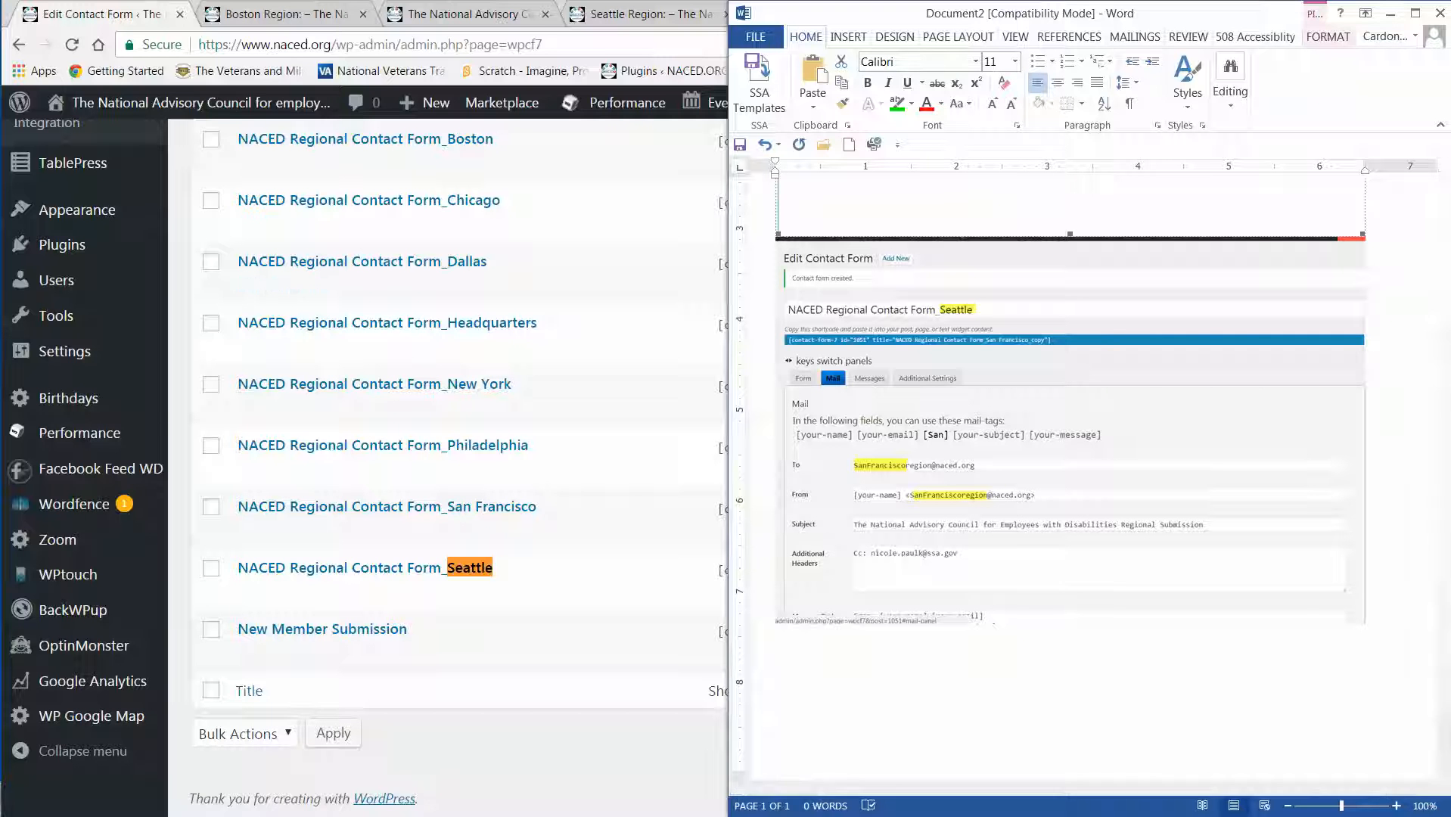
# Duplicate the NACED Regional Contact Form_Seattle entry in the WordPress contact forms list.
pyautogui.click(642, 43)
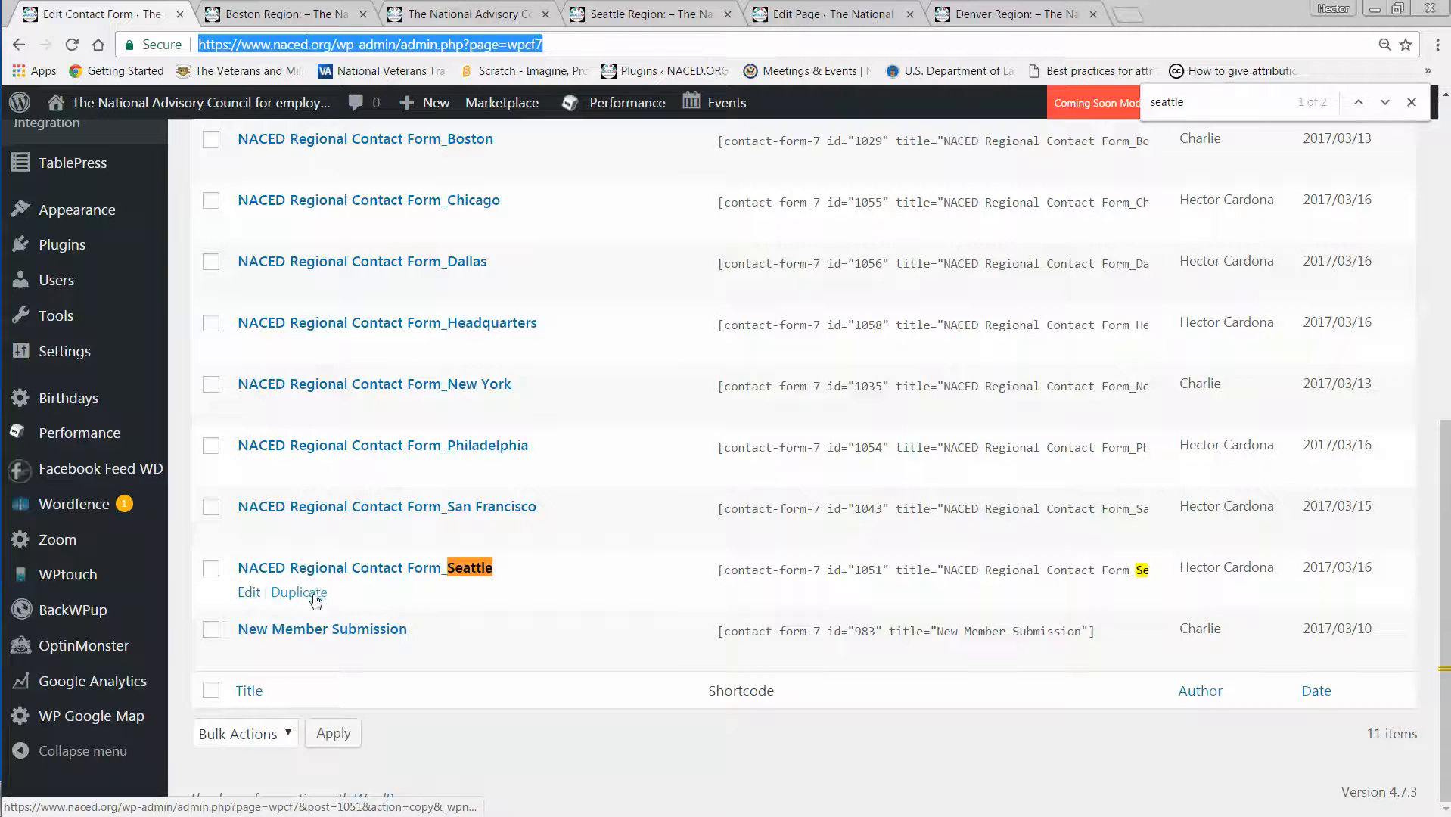
pyautogui.scroll(3, 576, 443)
pyautogui.scroll(2, 580, 441)
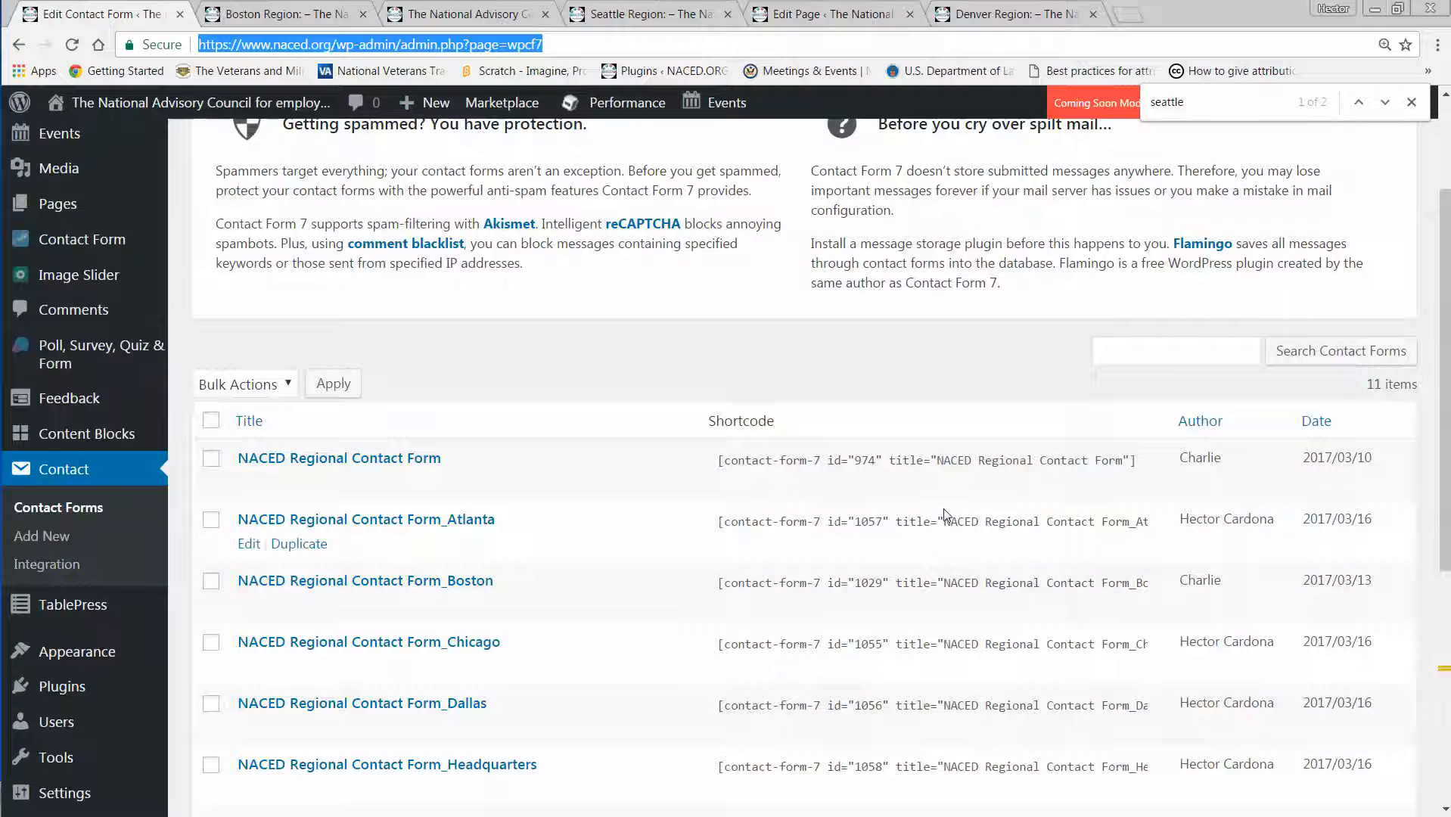
pyautogui.scroll(-2, 944, 514)
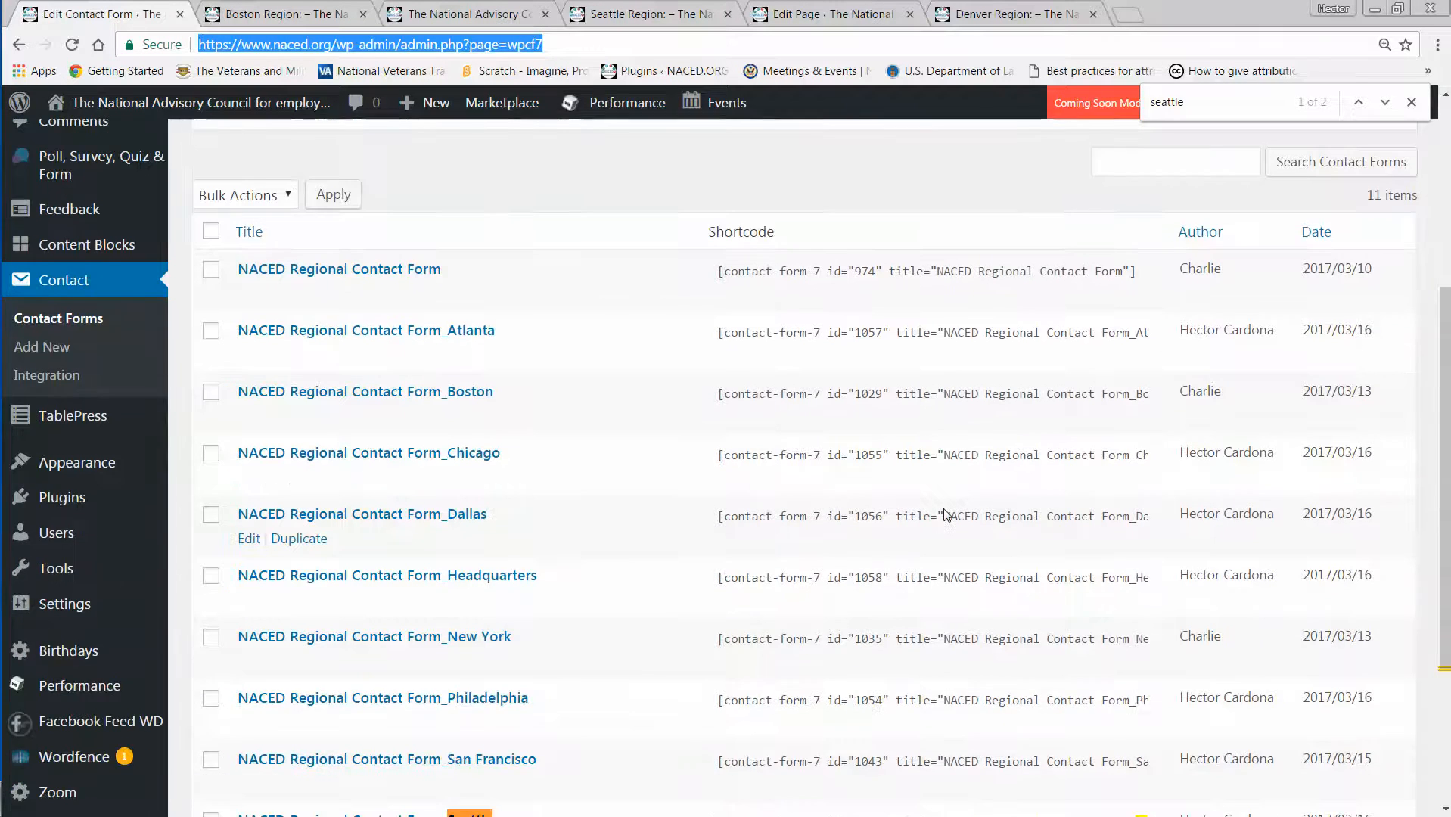
pyautogui.scroll(-3, 944, 514)
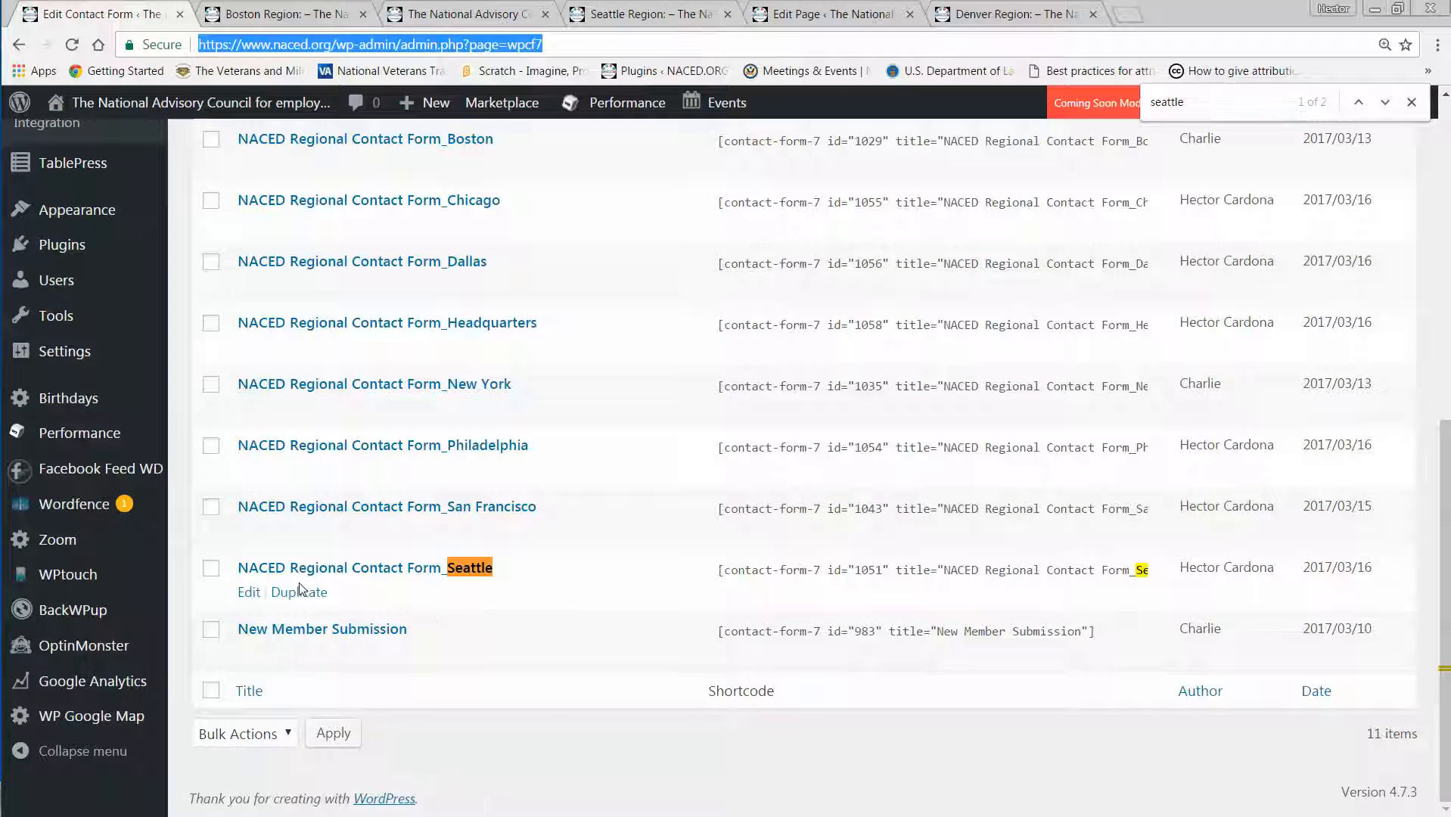
pyautogui.click(299, 595)
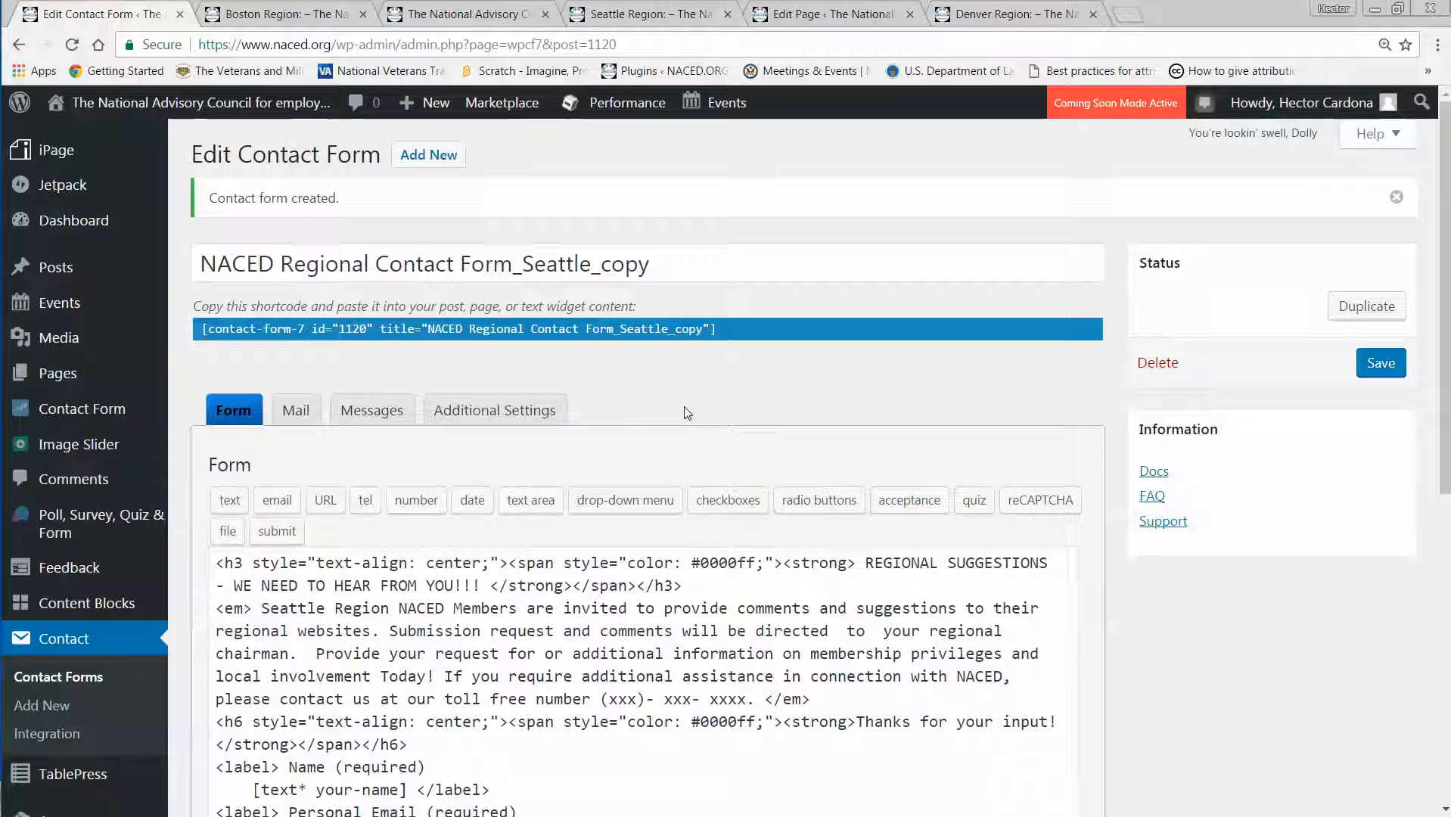
# Check the duplicated form's mail settings and find the occurrences of "seattle" in its form template.
pyautogui.click(303, 414)
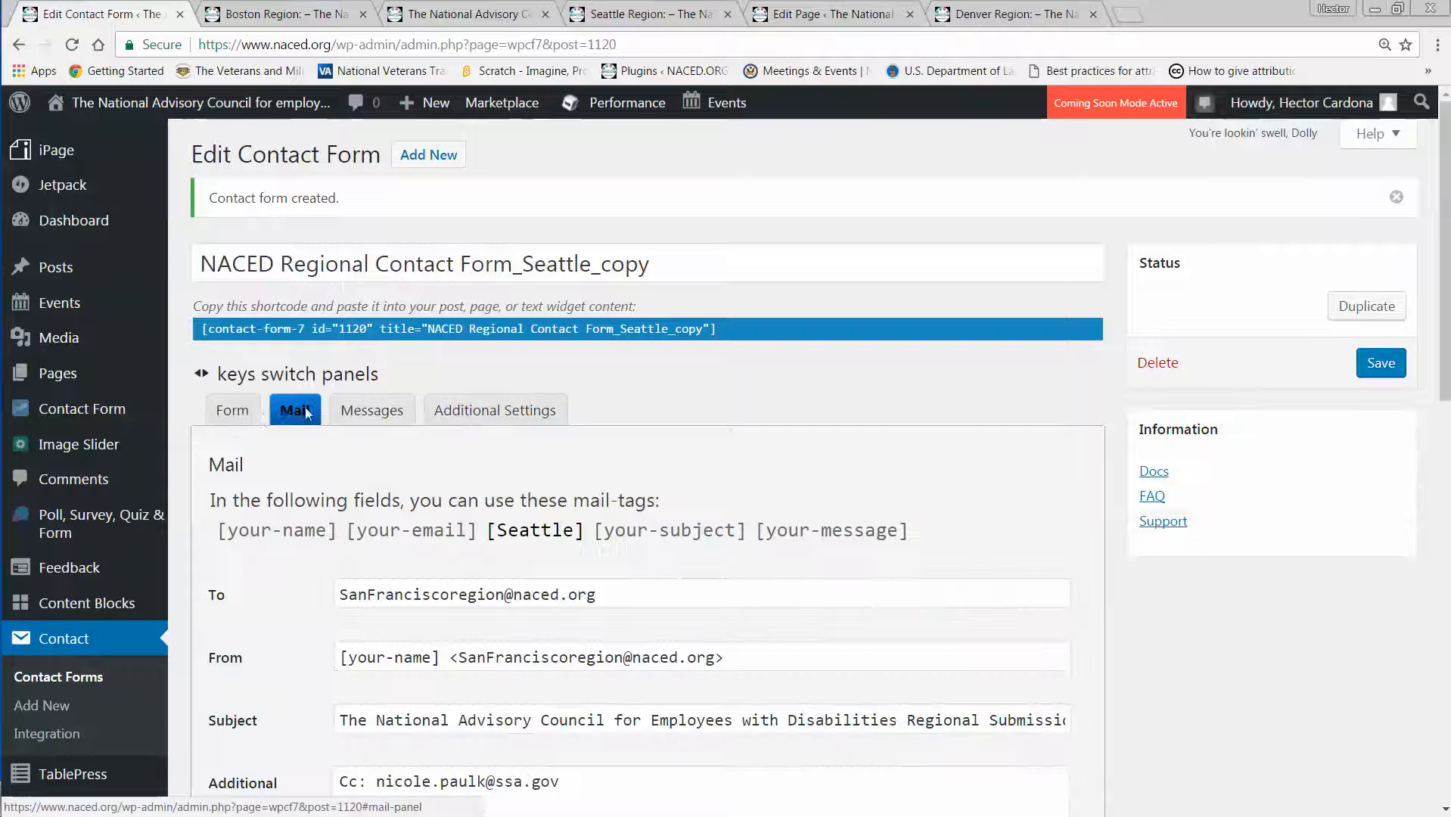
pyautogui.click(233, 411)
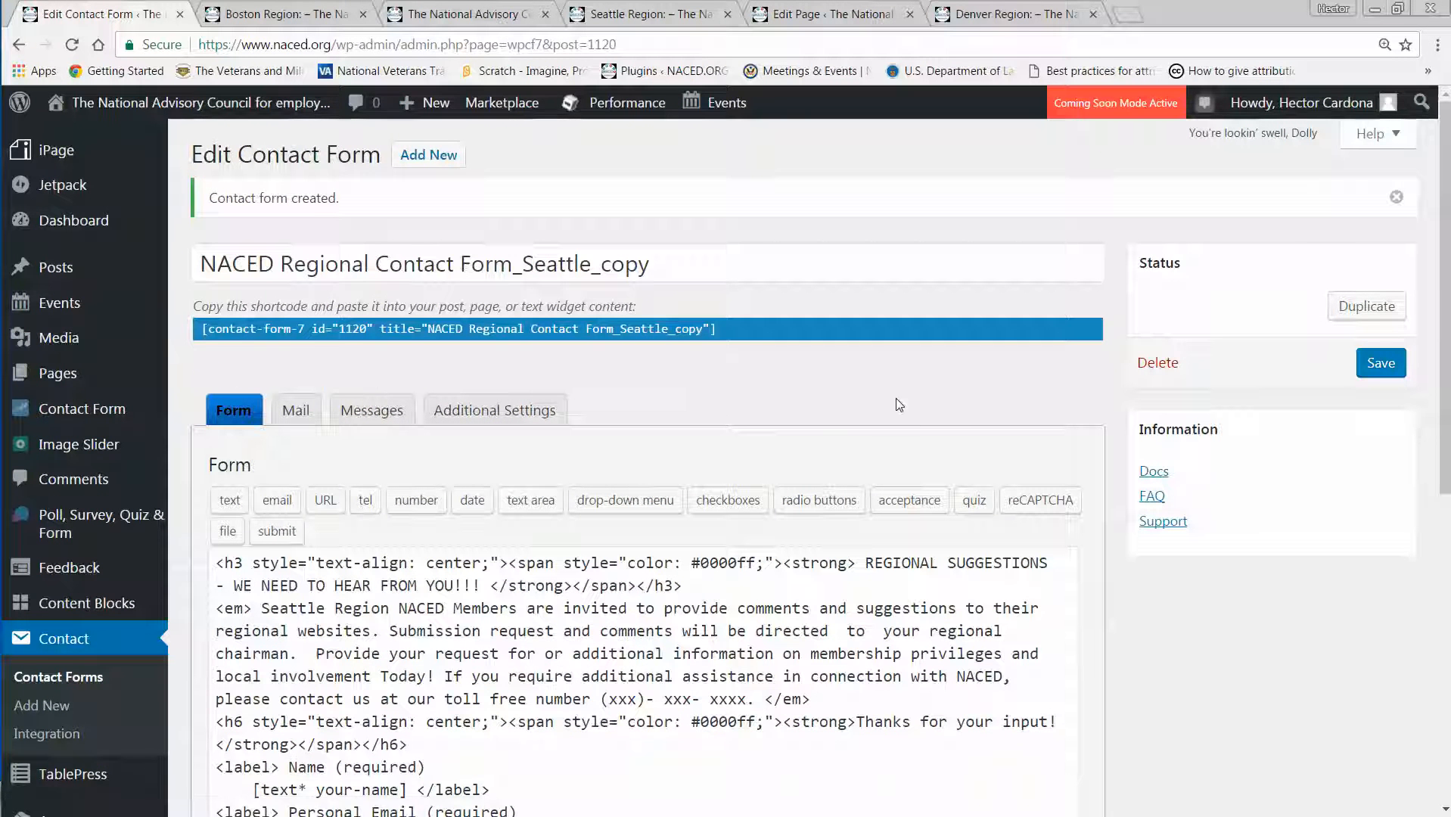
pyautogui.hotkey('ctrl', 'f')
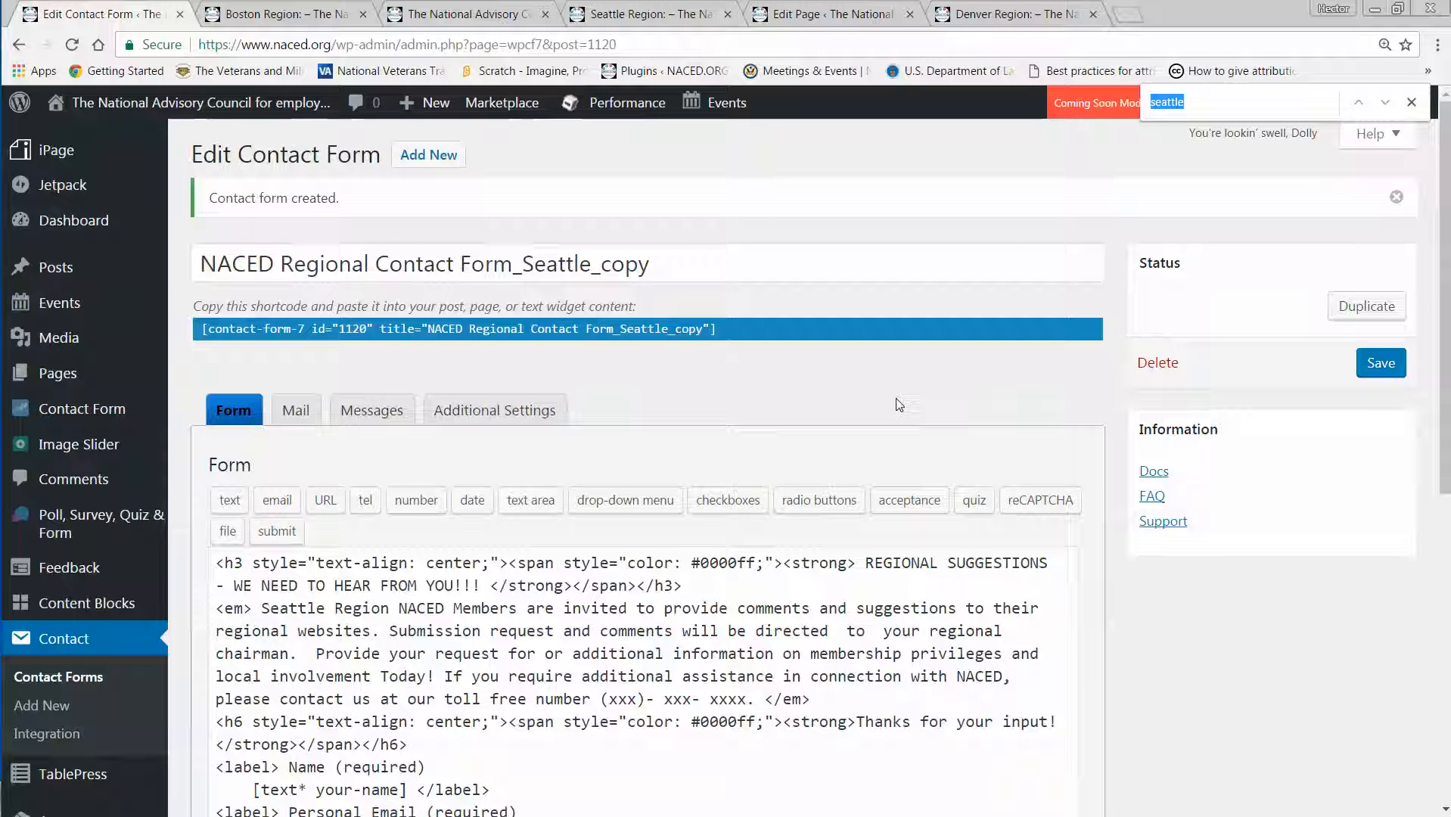
pyautogui.click(1219, 105)
pyautogui.press('Return')
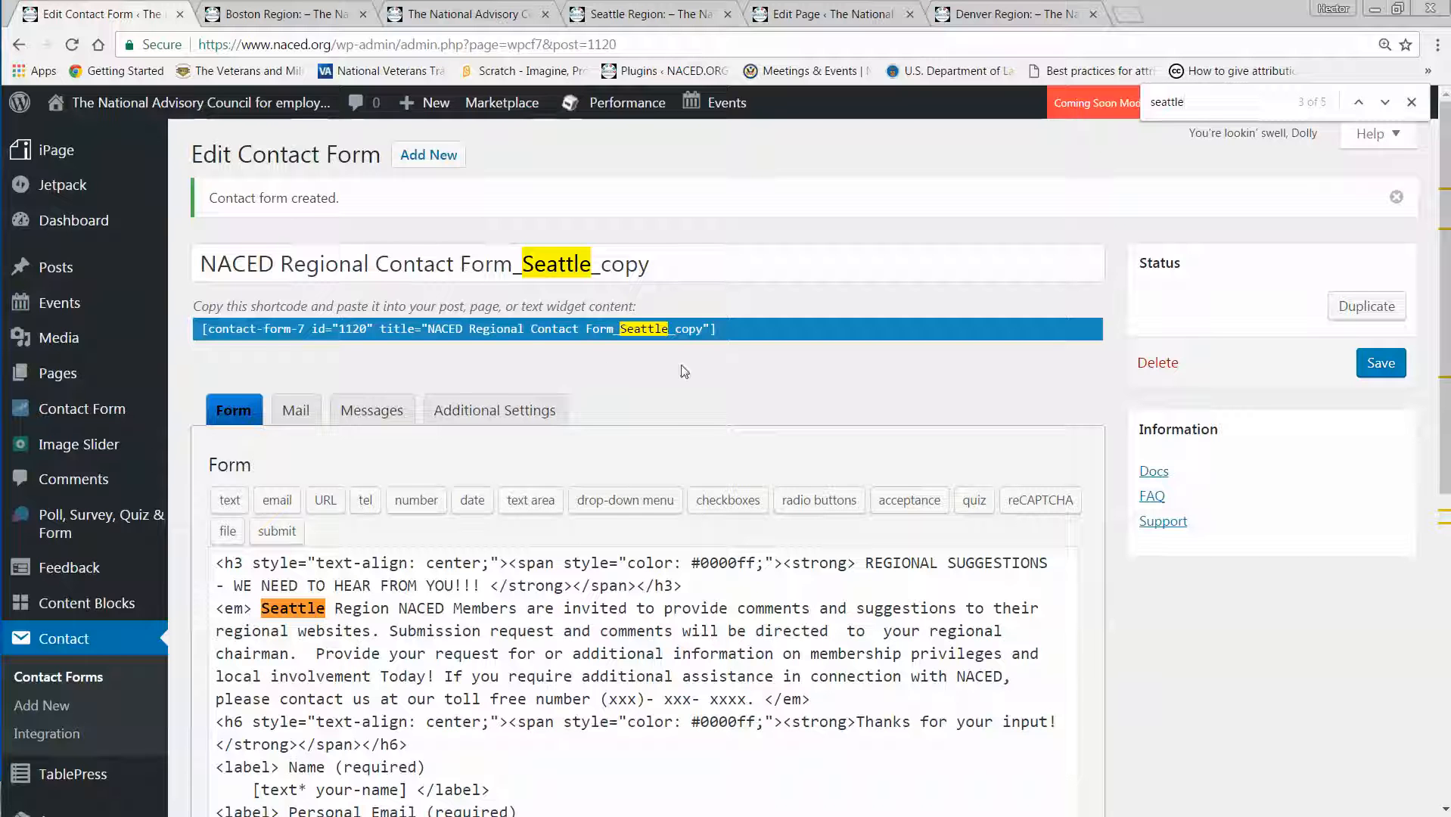
pyautogui.scroll(-2, 684, 370)
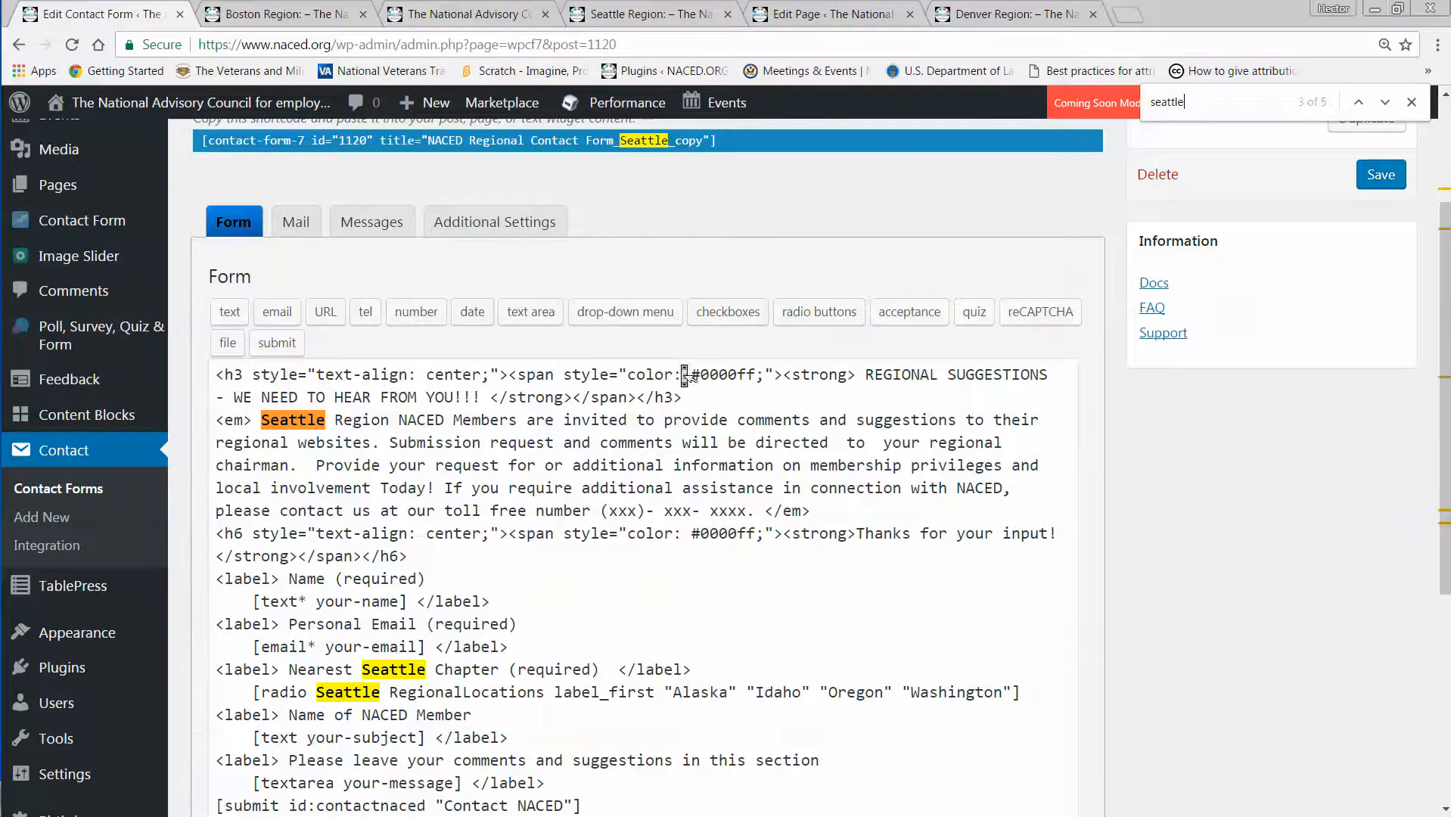
# Rename the duplicated contact form as NACED Regional Contact Form_Denver.
pyautogui.scroll(1, 682, 366)
pyautogui.click(664, 175)
pyautogui.press('BackSpace')
pyautogui.press('BackSpace')
pyautogui.press('BackSpace')
pyautogui.press('BackSpace')
pyautogui.press('BackSpace')
pyautogui.press('BackSpace')
pyautogui.press('BackSpace')
pyautogui.press('BackSpace')
pyautogui.press('BackSpace')
pyautogui.press('BackSpace')
pyautogui.press('BackSpace')
pyautogui.press('BackSpace')
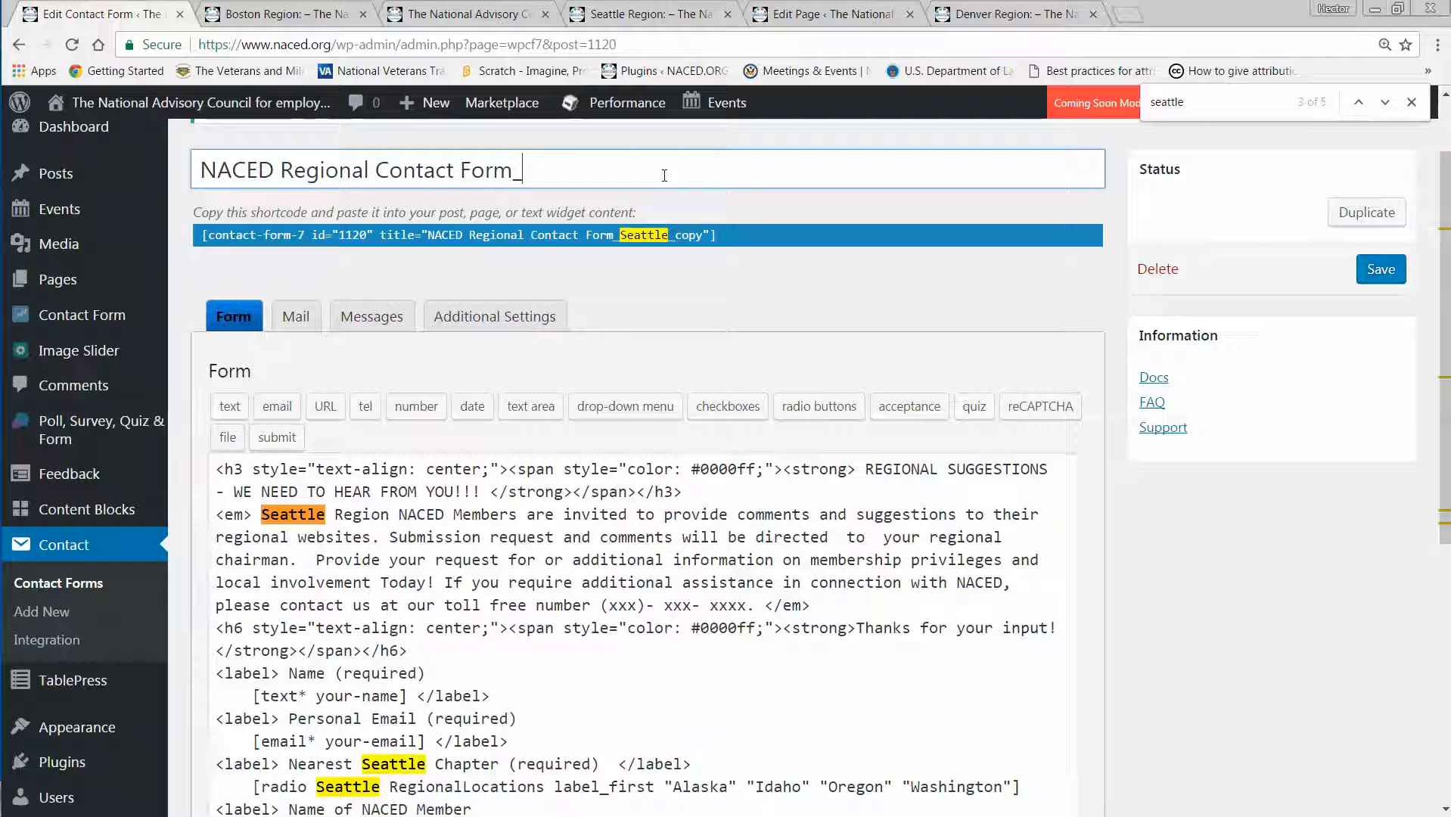
pyautogui.write('Denver')
# Replace Seattle with Denver in the form template's introduction, nearest chapter label and regional locations radio tag.
pyautogui.doubleClick(292, 514)
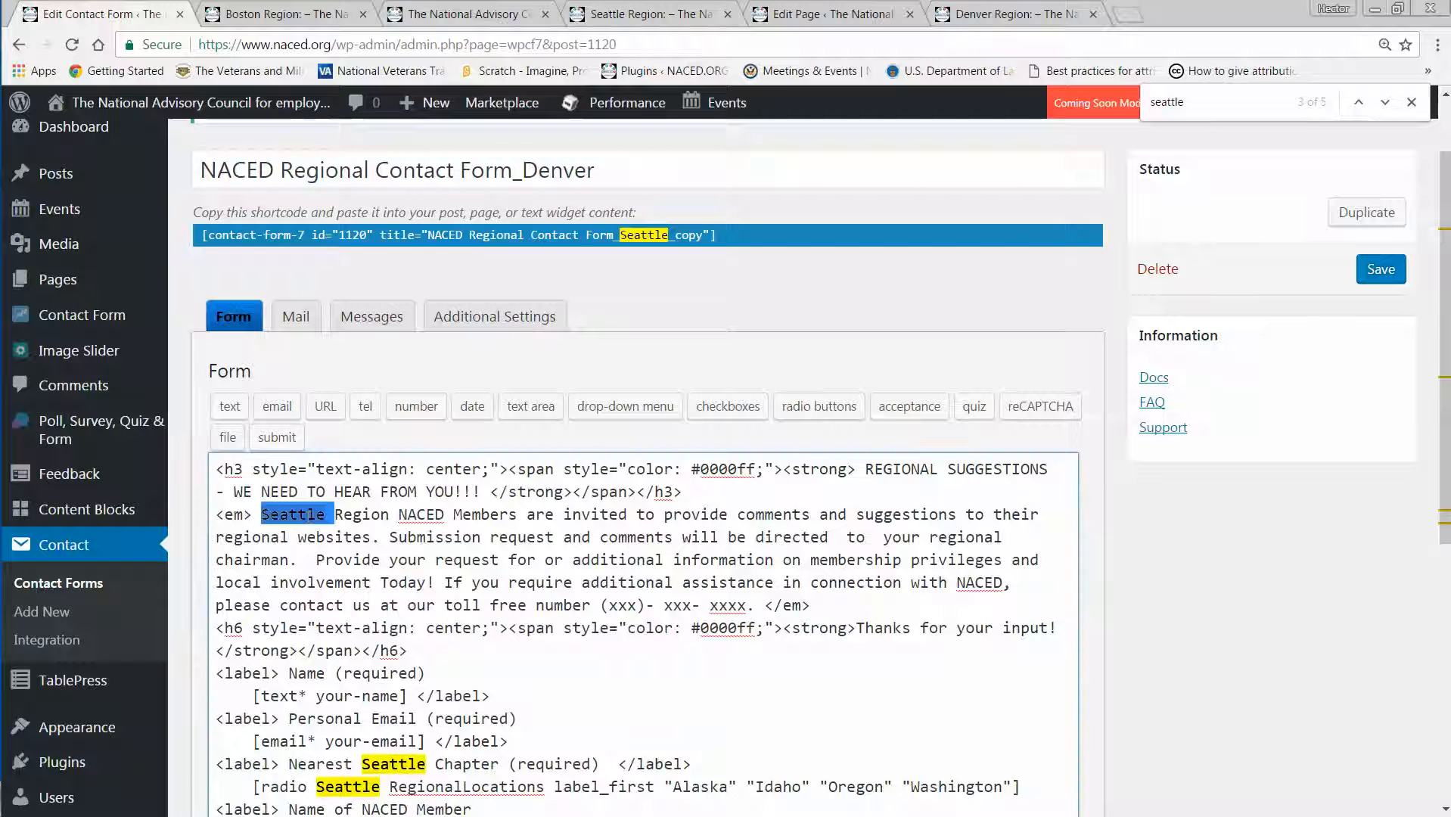
pyautogui.write('Denver')
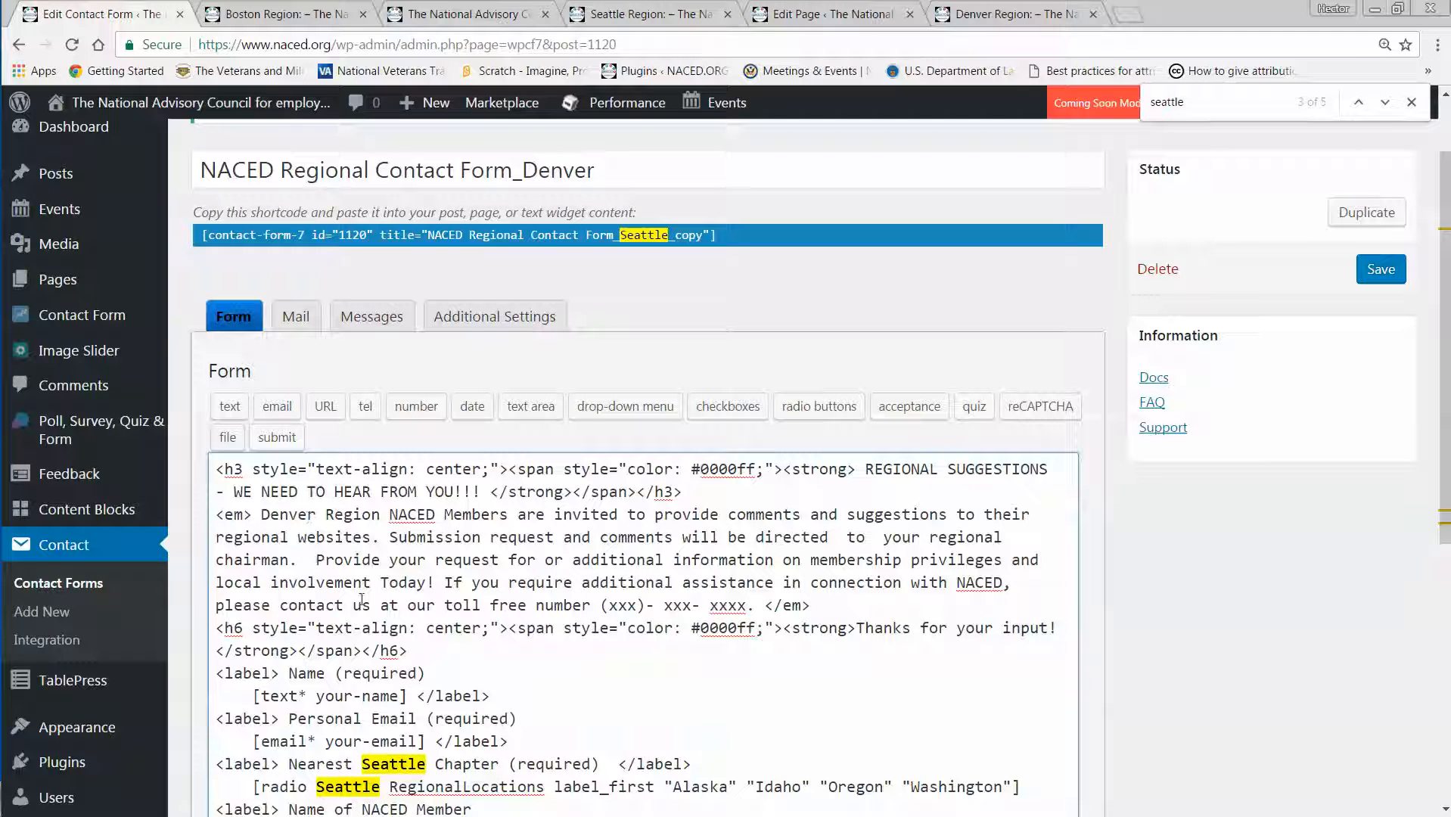
pyautogui.doubleClick(402, 765)
pyautogui.write('Denver')
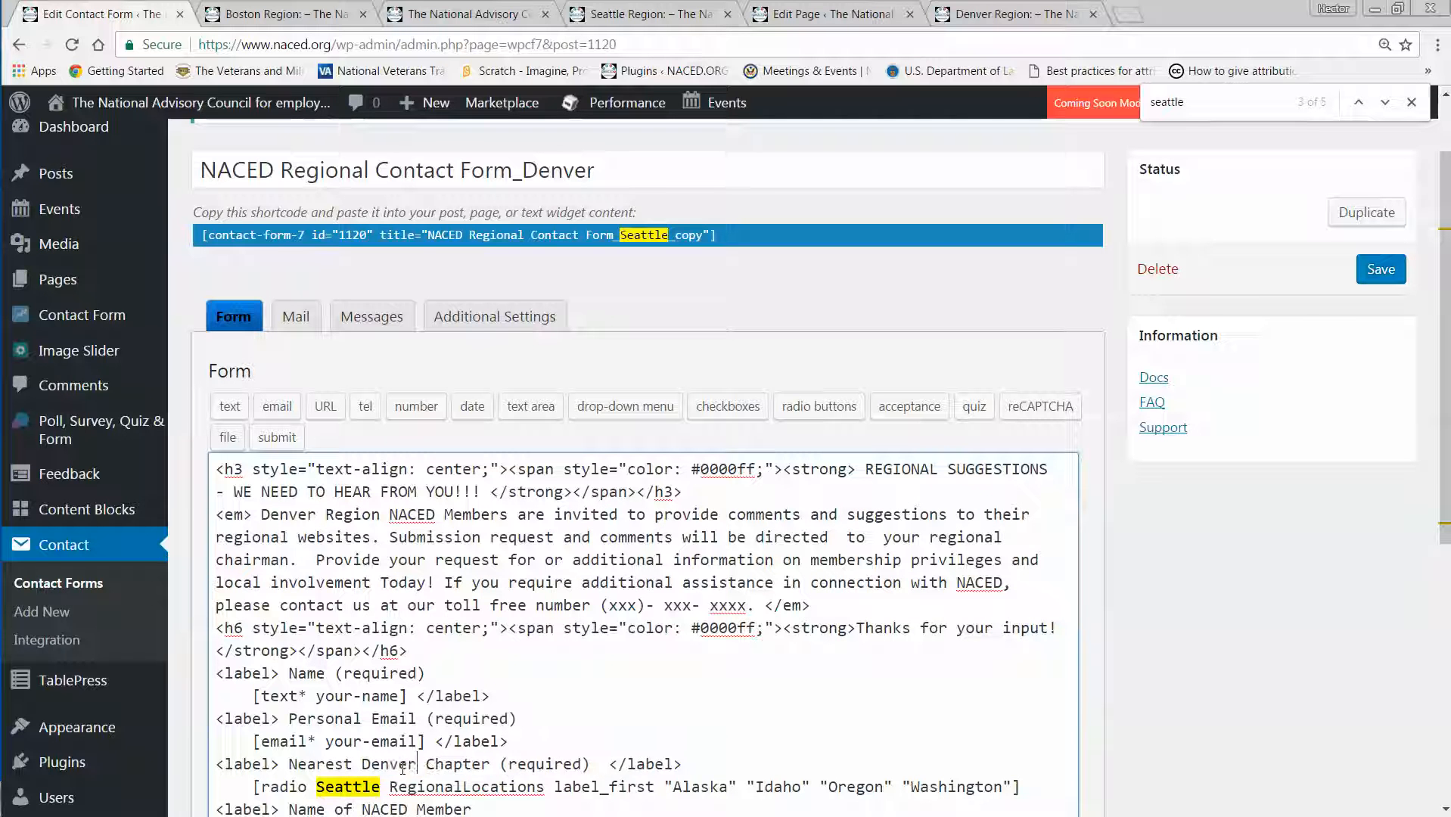
pyautogui.scroll(-2, 401, 765)
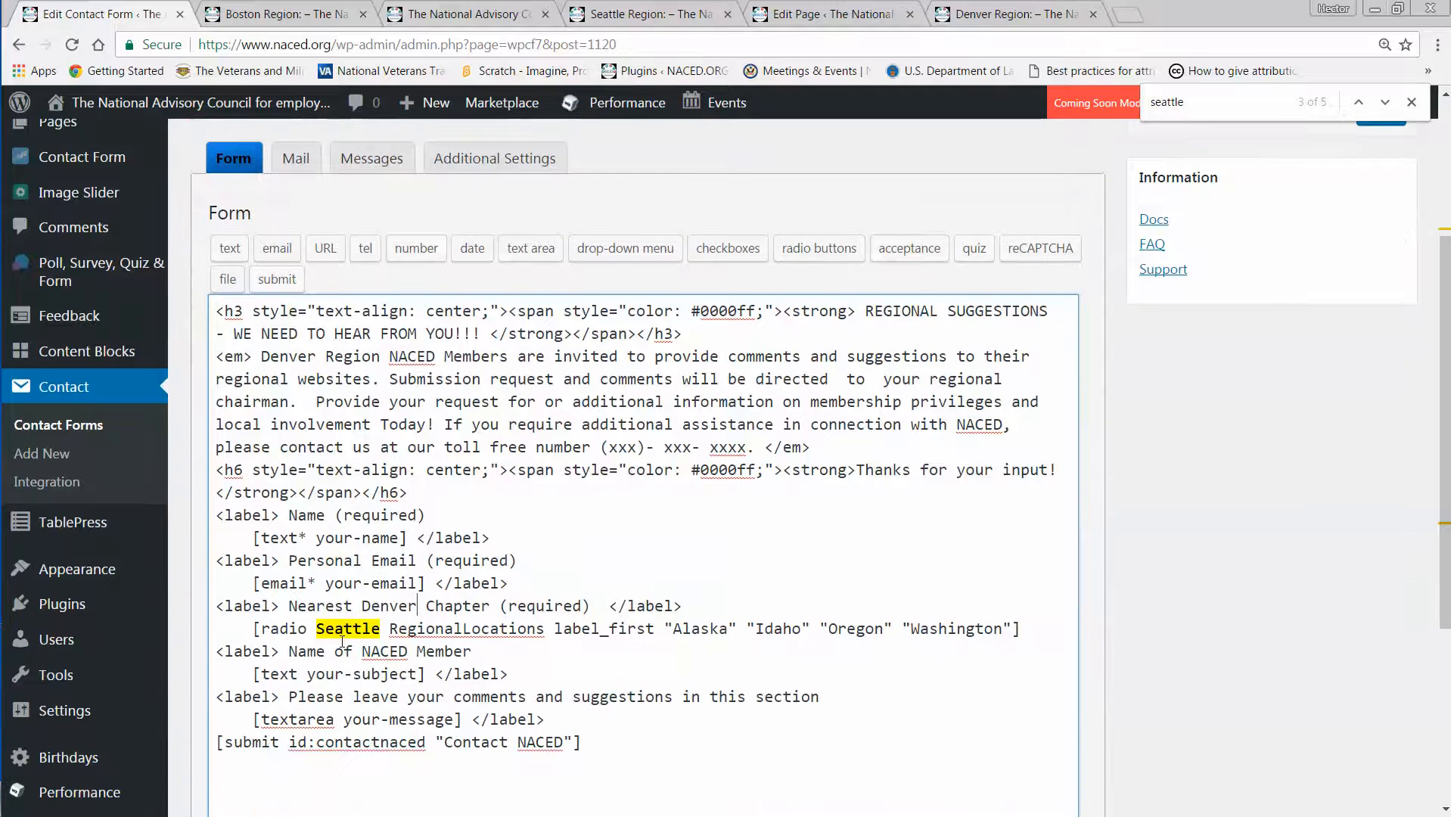
pyautogui.doubleClick(341, 631)
pyautogui.write('Denver')
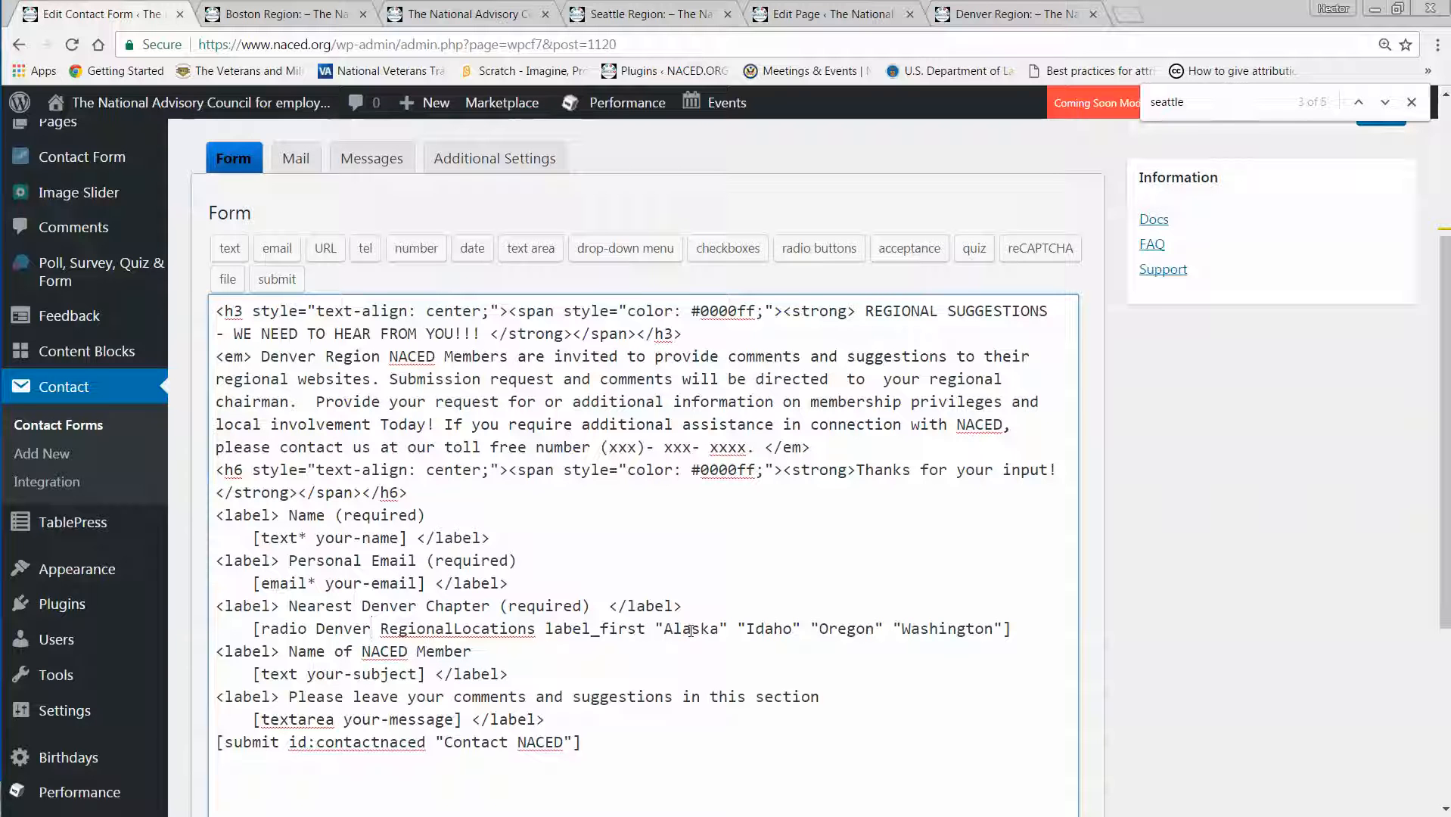
# Place the browser beside the Word document NACED AREAS Website Regions Chapters, with the form's radio tag and the Denver Region chapter list in view.
pyautogui.press('super+Left')
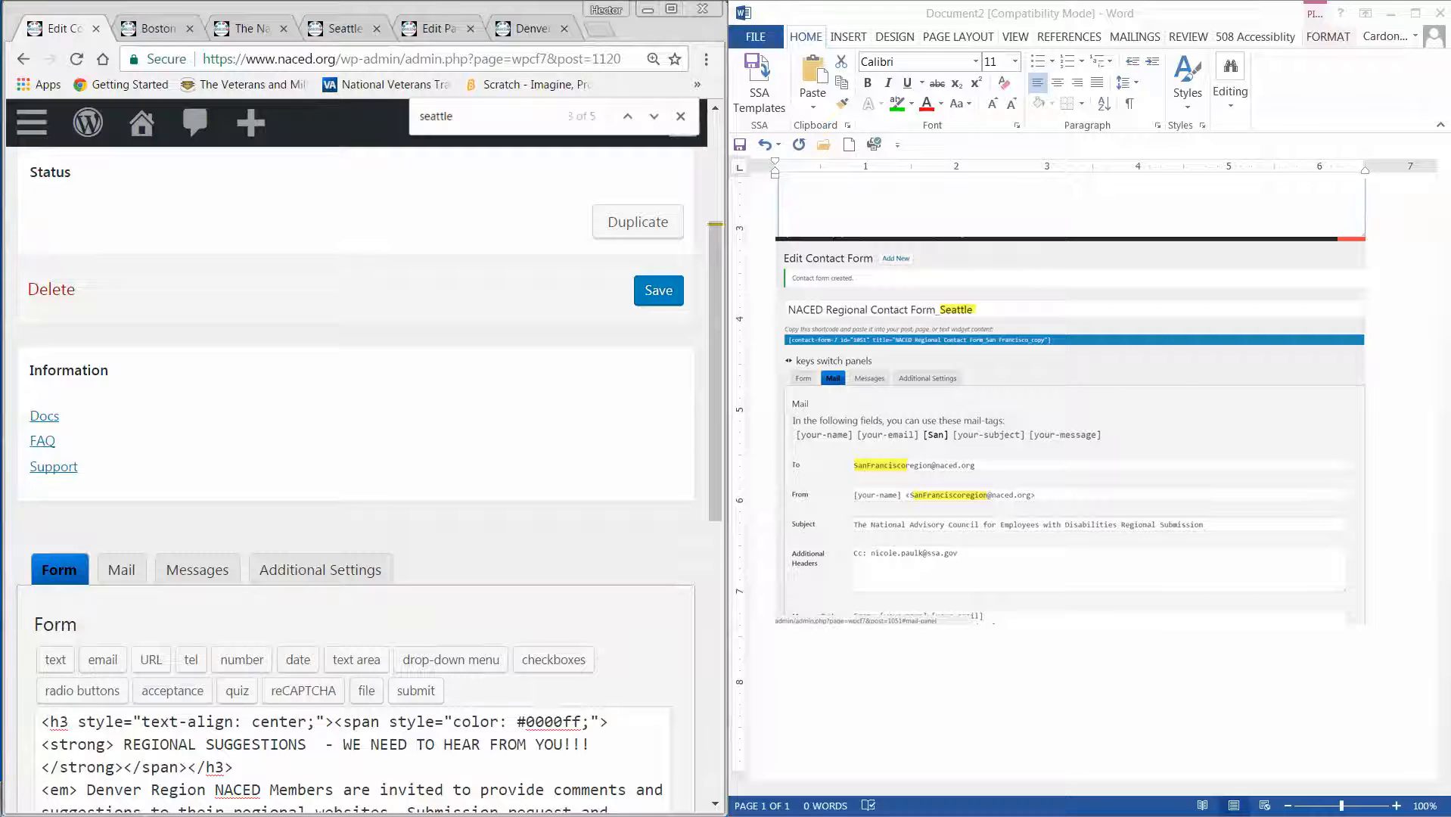
pyautogui.hotkey('alt', 'Tab')
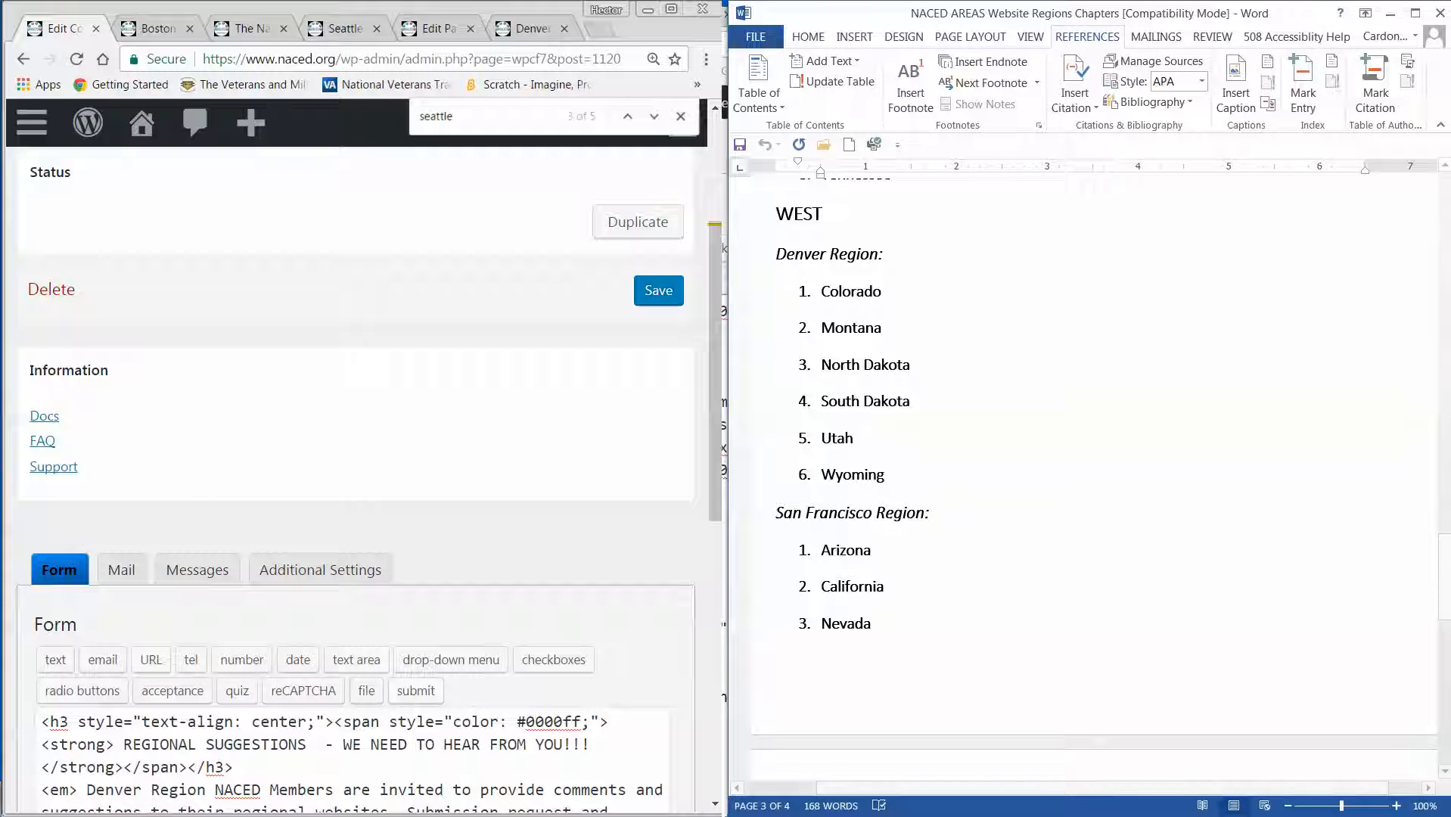
pyautogui.click(361, 451)
pyautogui.scroll(-6, 362, 451)
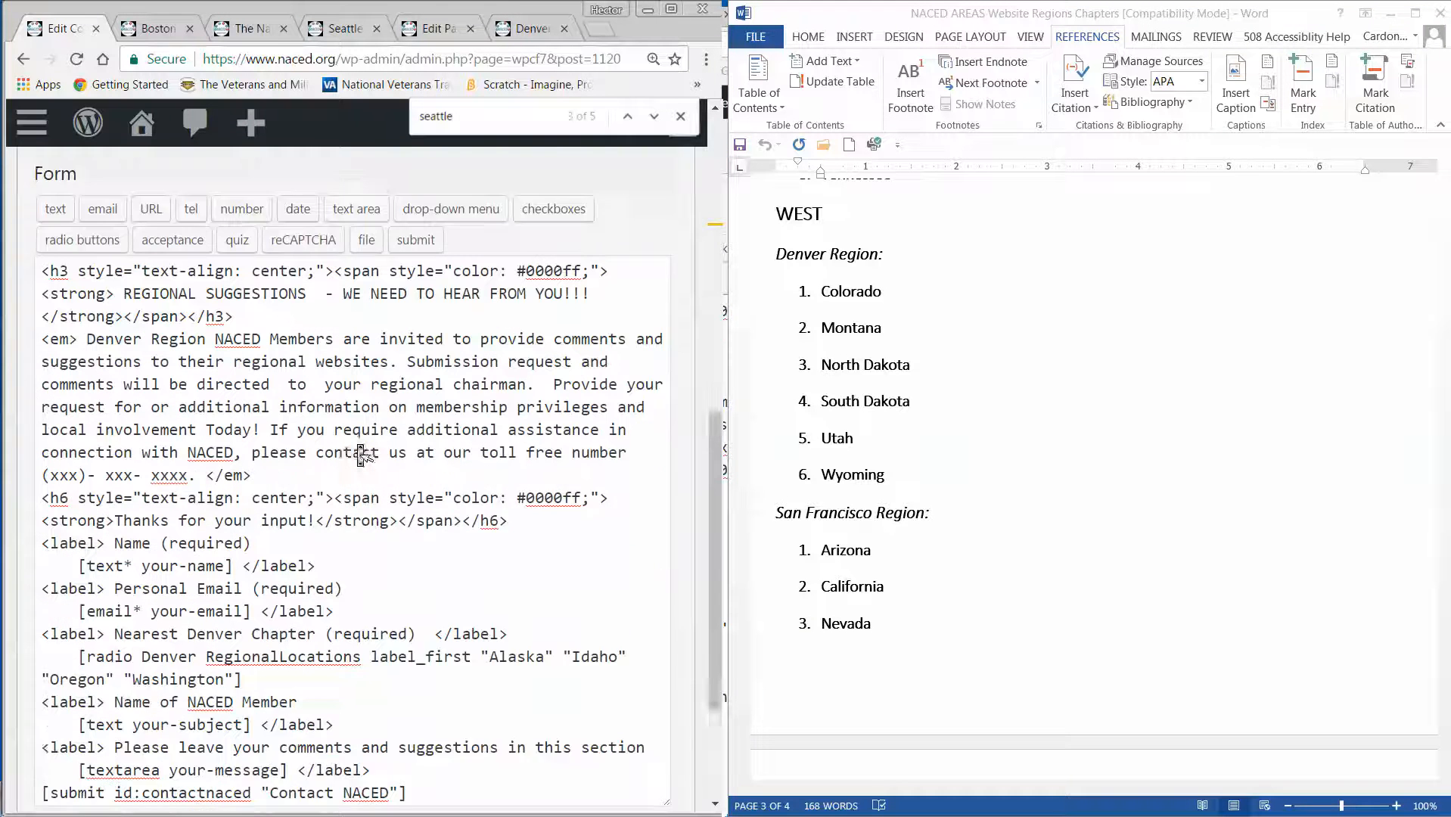
pyautogui.scroll(-1, 362, 454)
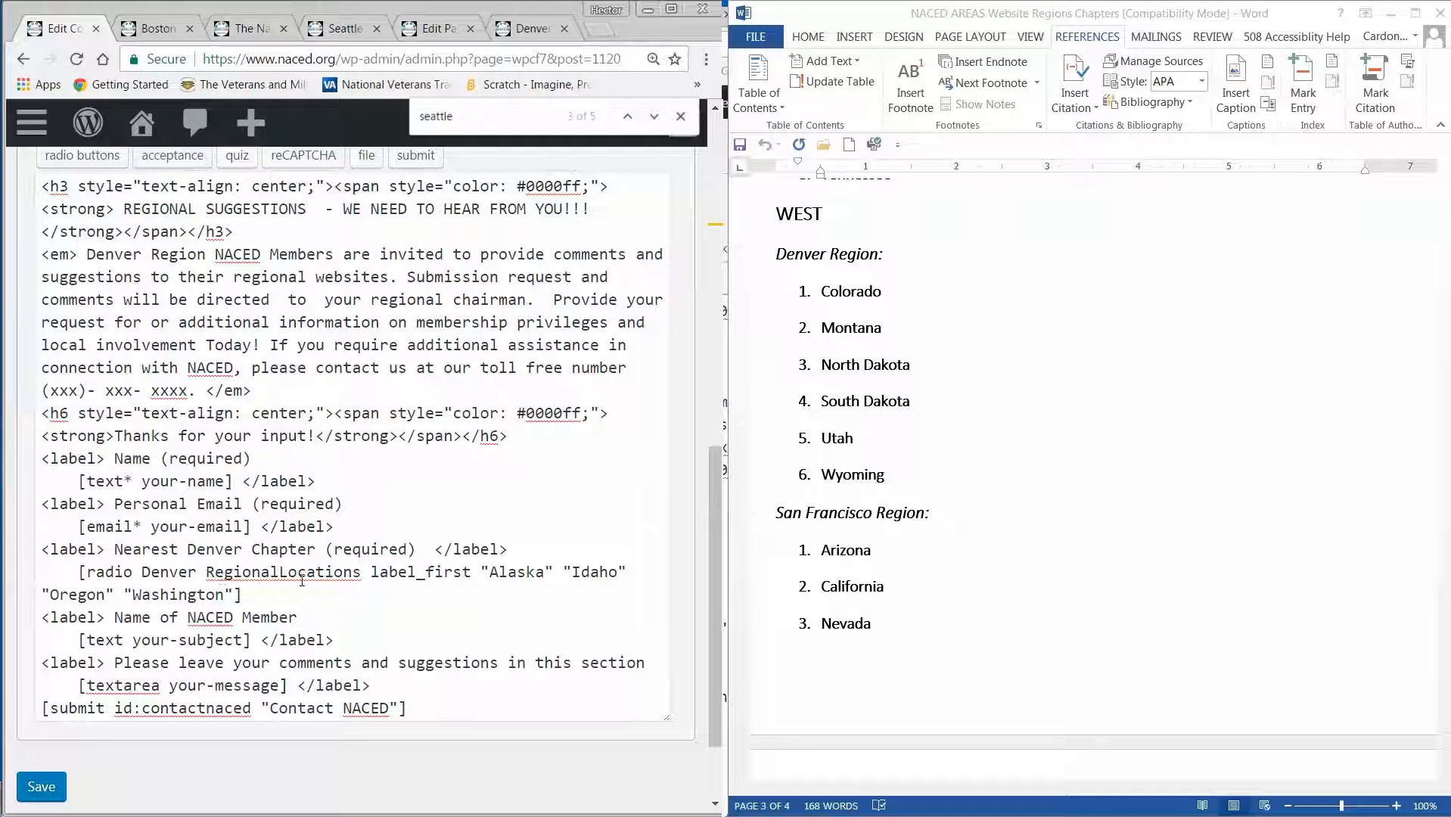
# Replace the radio options Alaska and Idaho in the form template with Colorado and Montana.
pyautogui.doubleClick(525, 571)
pyautogui.write('Colorado')
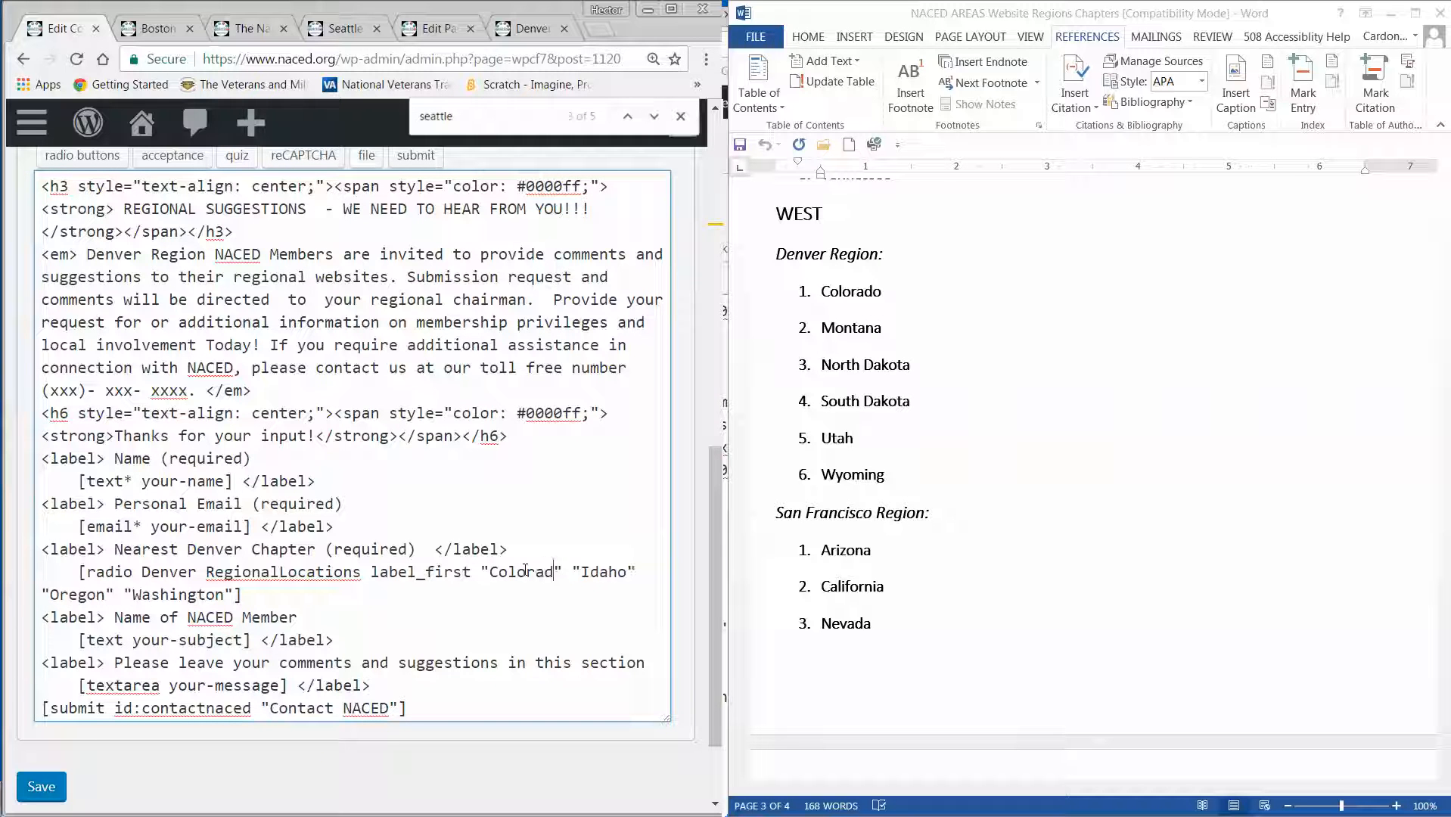
pyautogui.doubleClick(613, 573)
pyautogui.write('Montana')
# Replace the radio options Oregon and Washington with North Dakota and South Dakota.
pyautogui.click(68, 595)
pyautogui.doubleClick(70, 596)
pyautogui.write('North Dako')
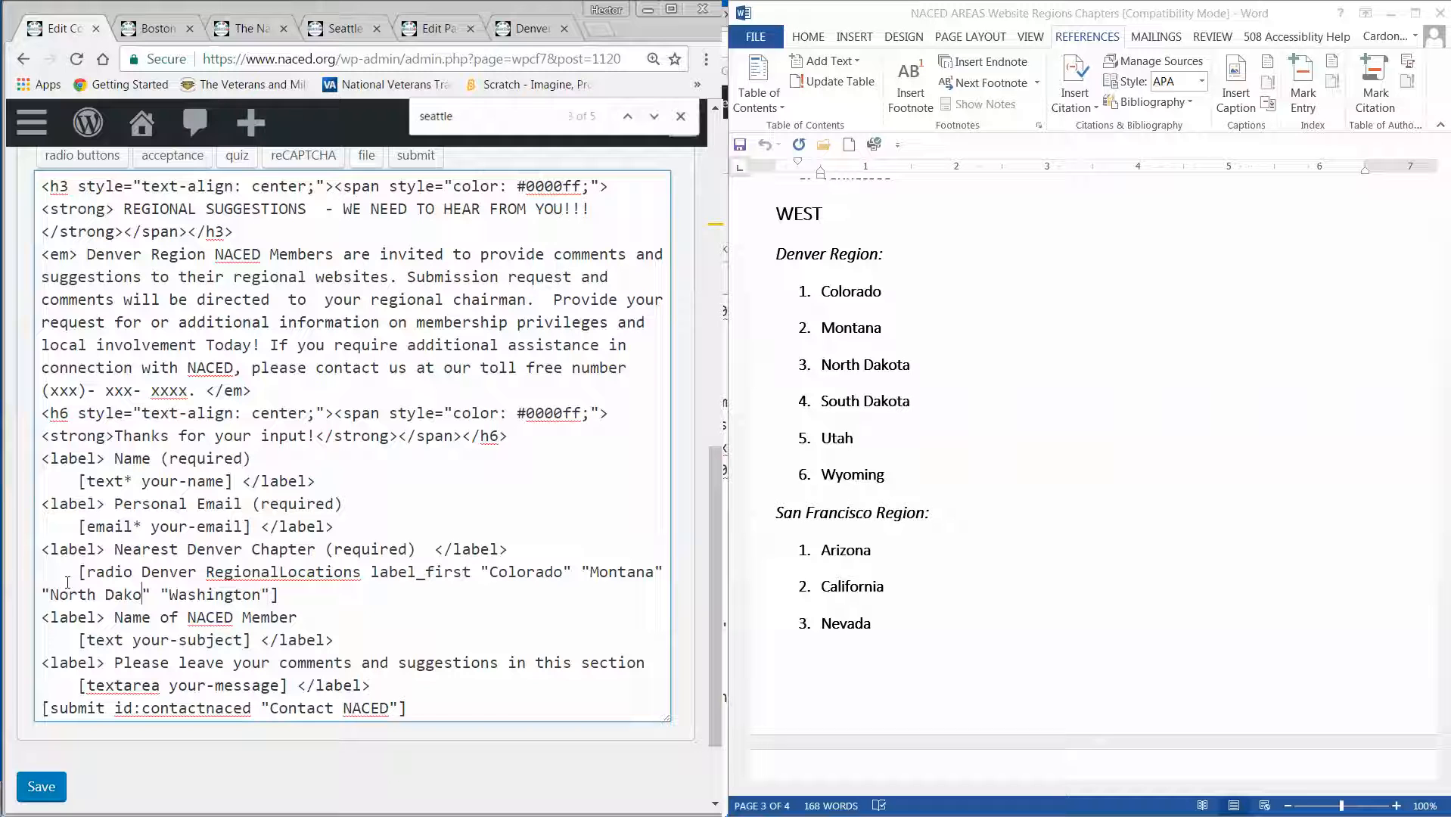
pyautogui.write('ta')
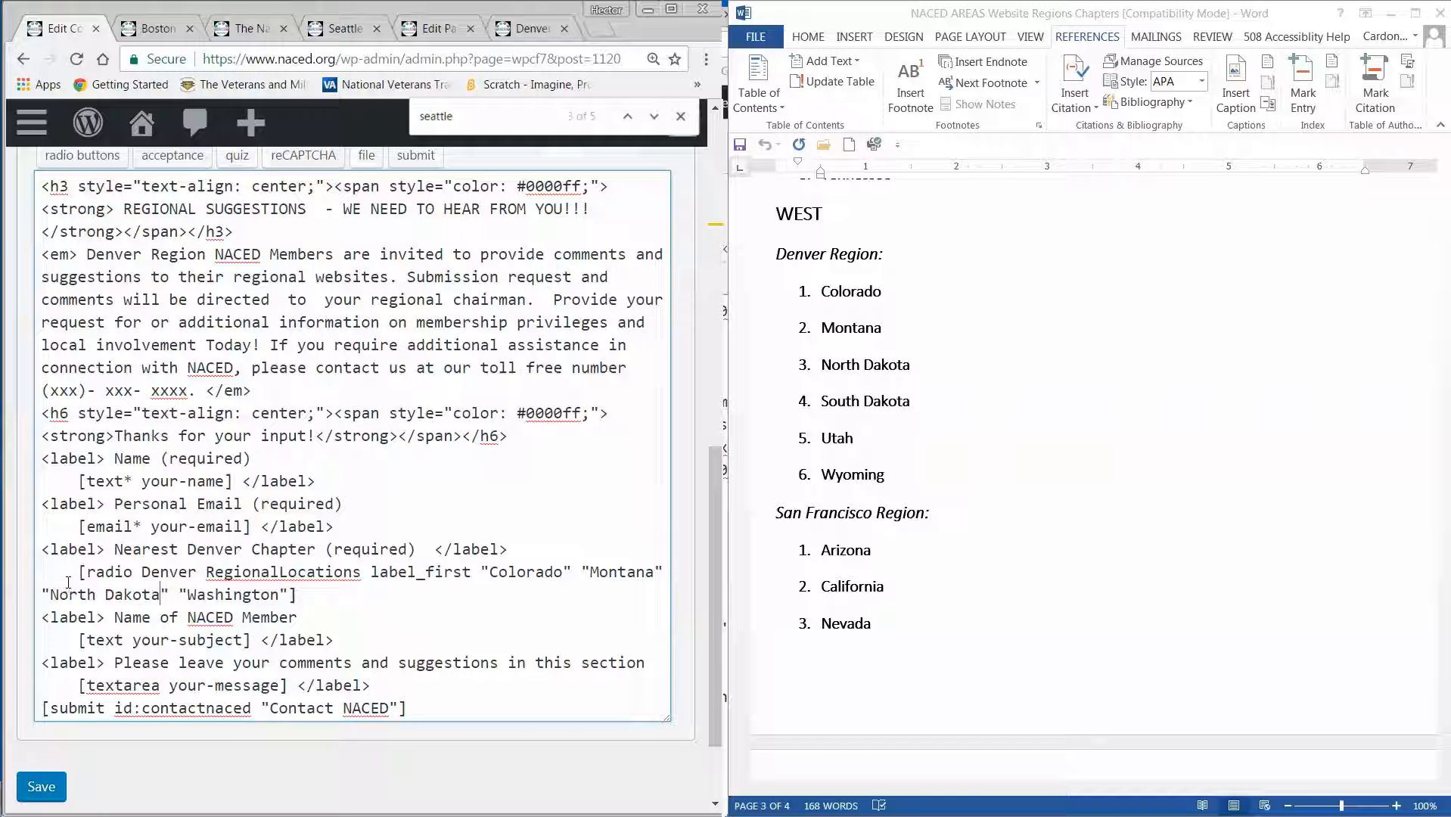
pyautogui.doubleClick(225, 596)
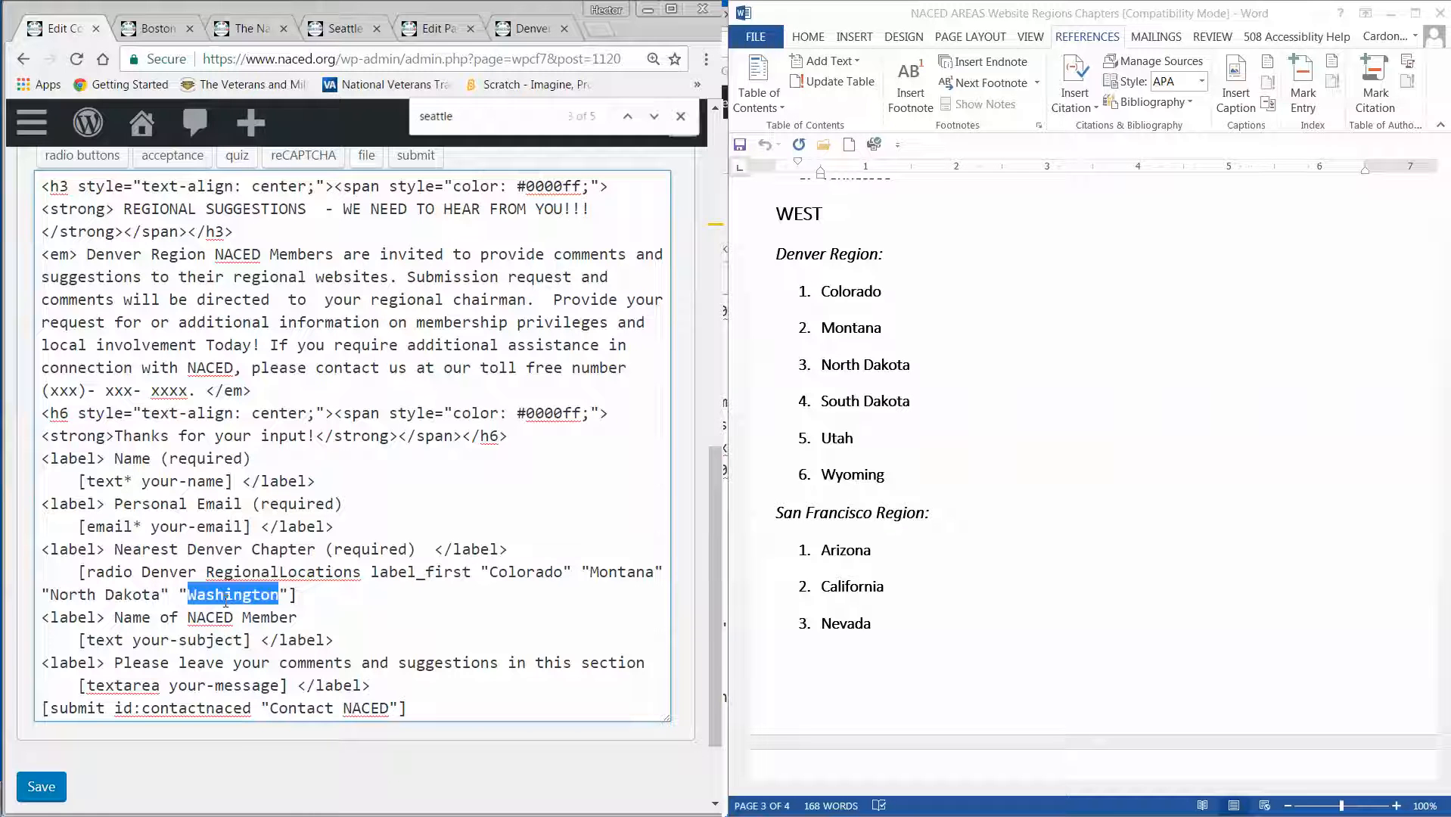
pyautogui.write('South Dako')
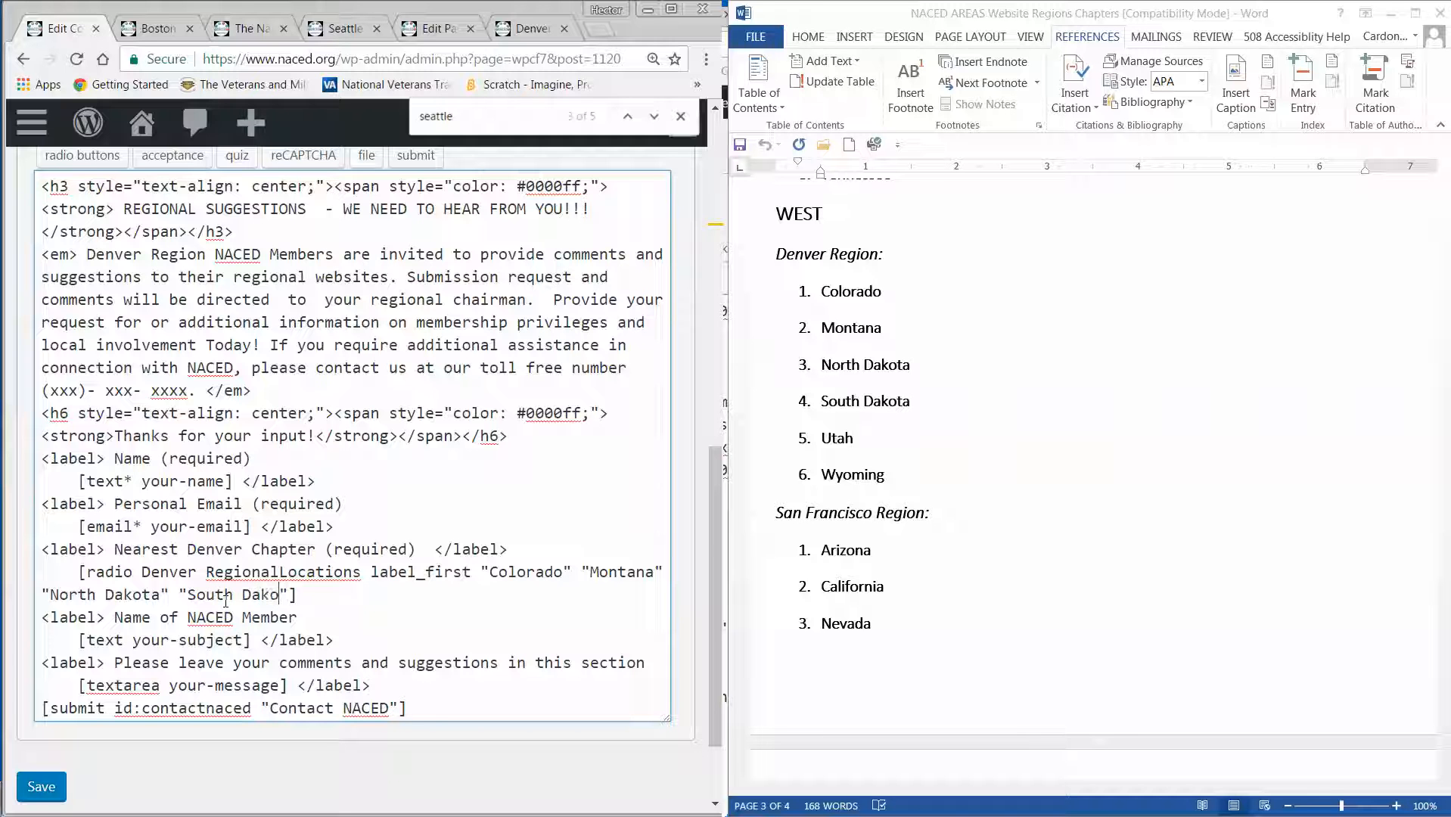
pyautogui.write('ta"')
pyautogui.write(' "')
pyautogui.write('Utah')
pyautogui.write('" "')
pyautogui.write('Wyomi')
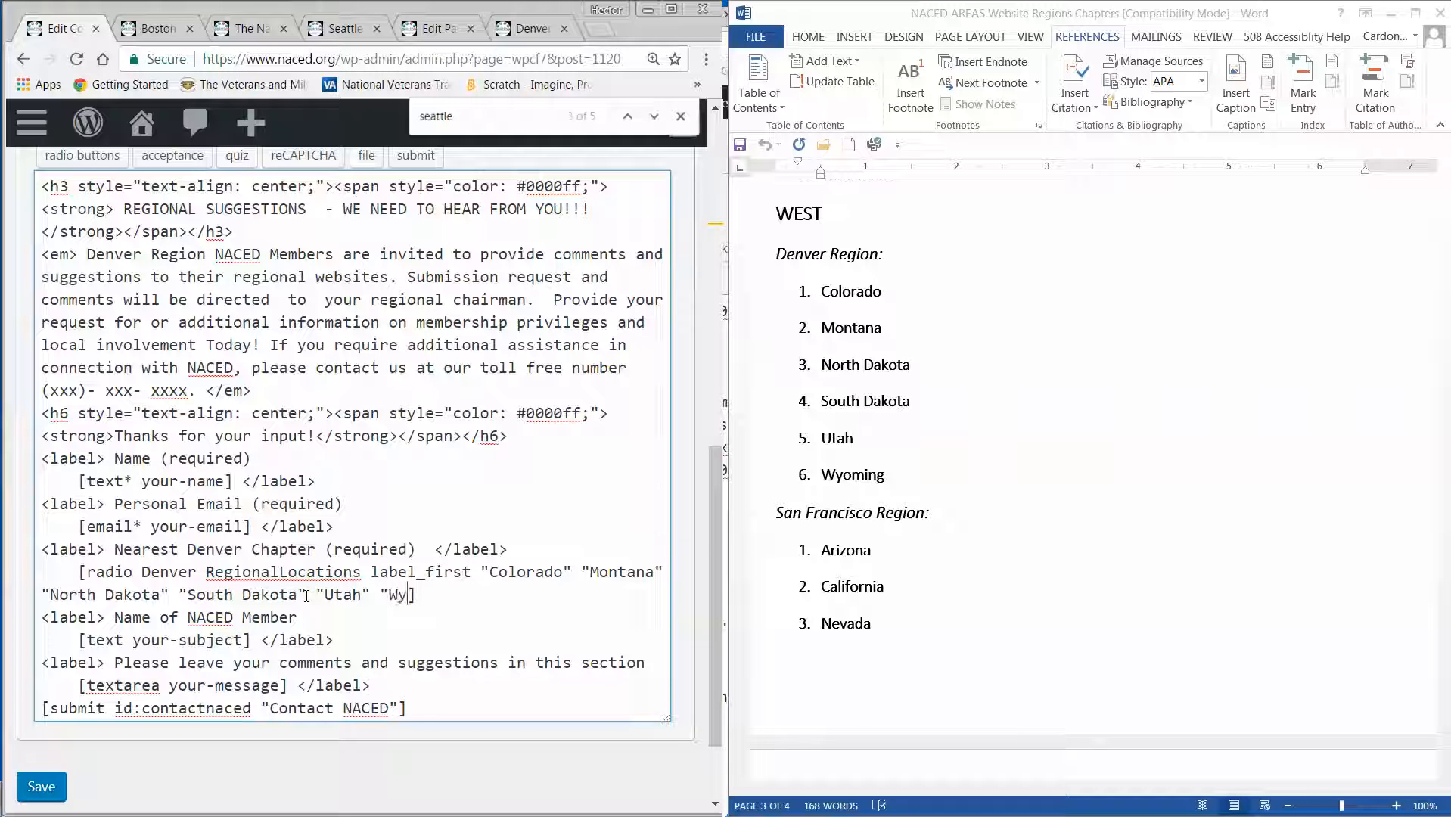
pyautogui.write('ng"')
# Replace SanFrancisco with Denver in the To and From addresses of the form's mail settings.
pyautogui.scroll(-2, 261, 310)
pyautogui.scroll(7, 265, 348)
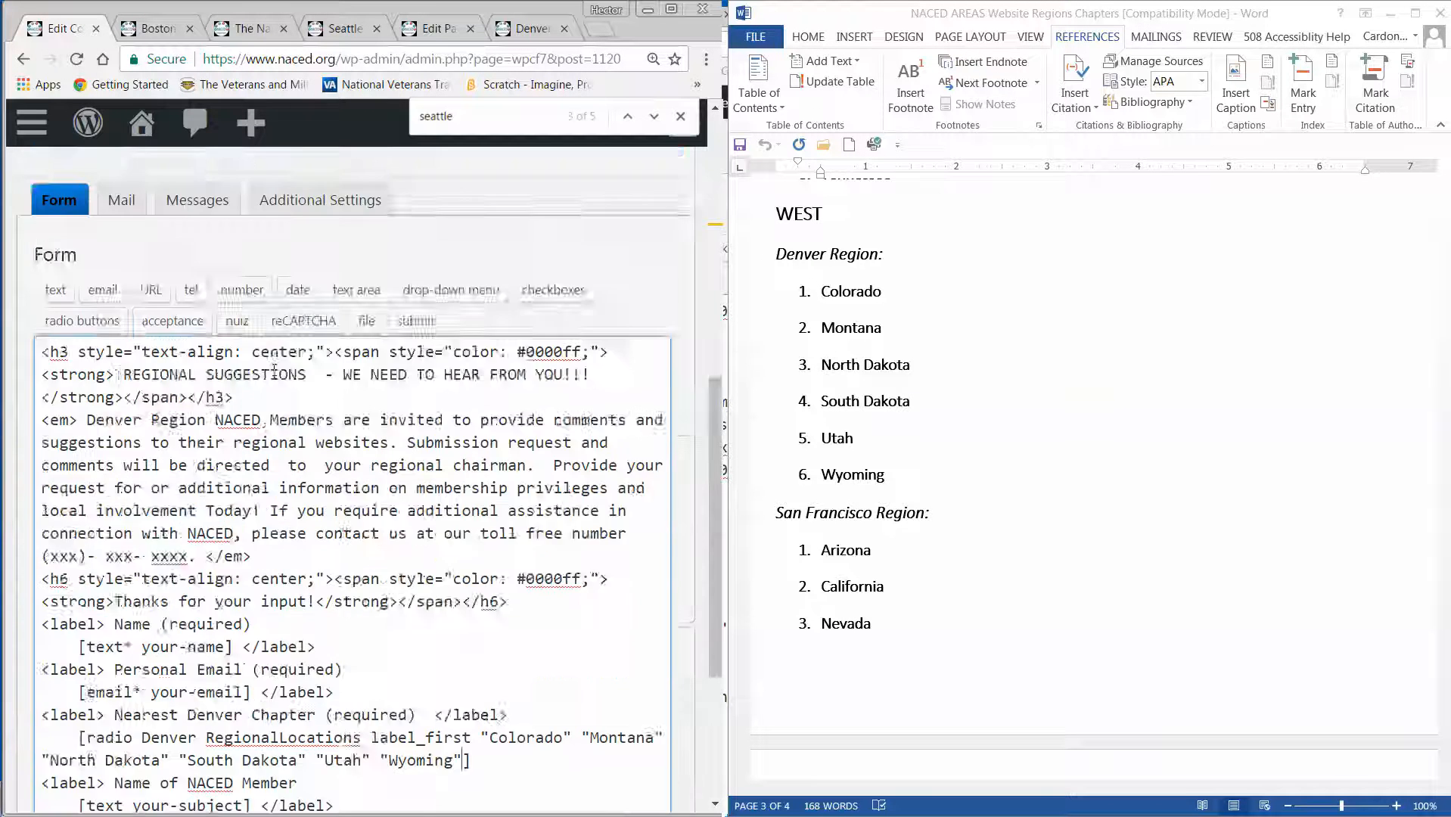
pyautogui.click(121, 420)
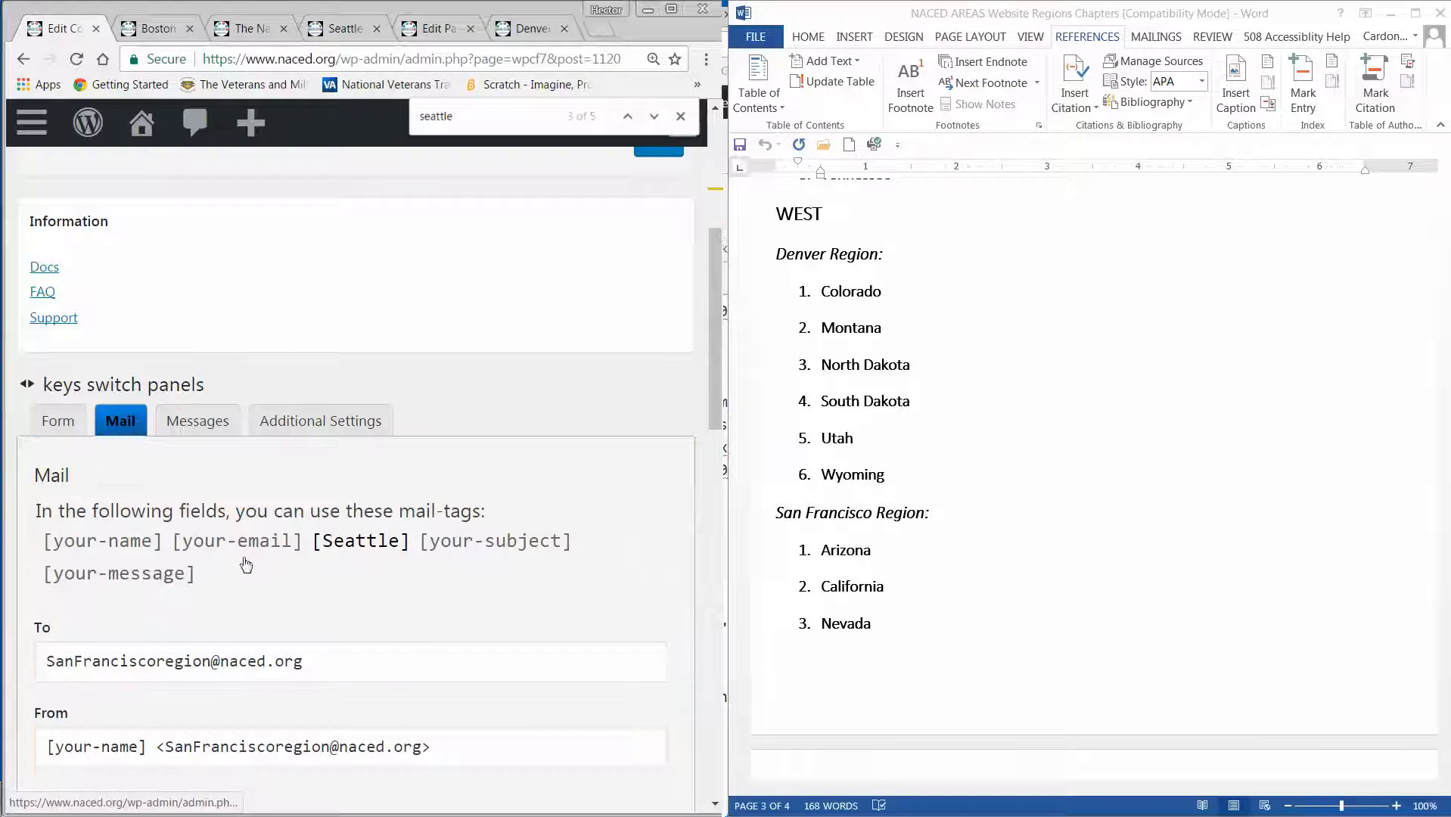
pyautogui.moveTo(156, 662); pyautogui.dragTo(48, 662)
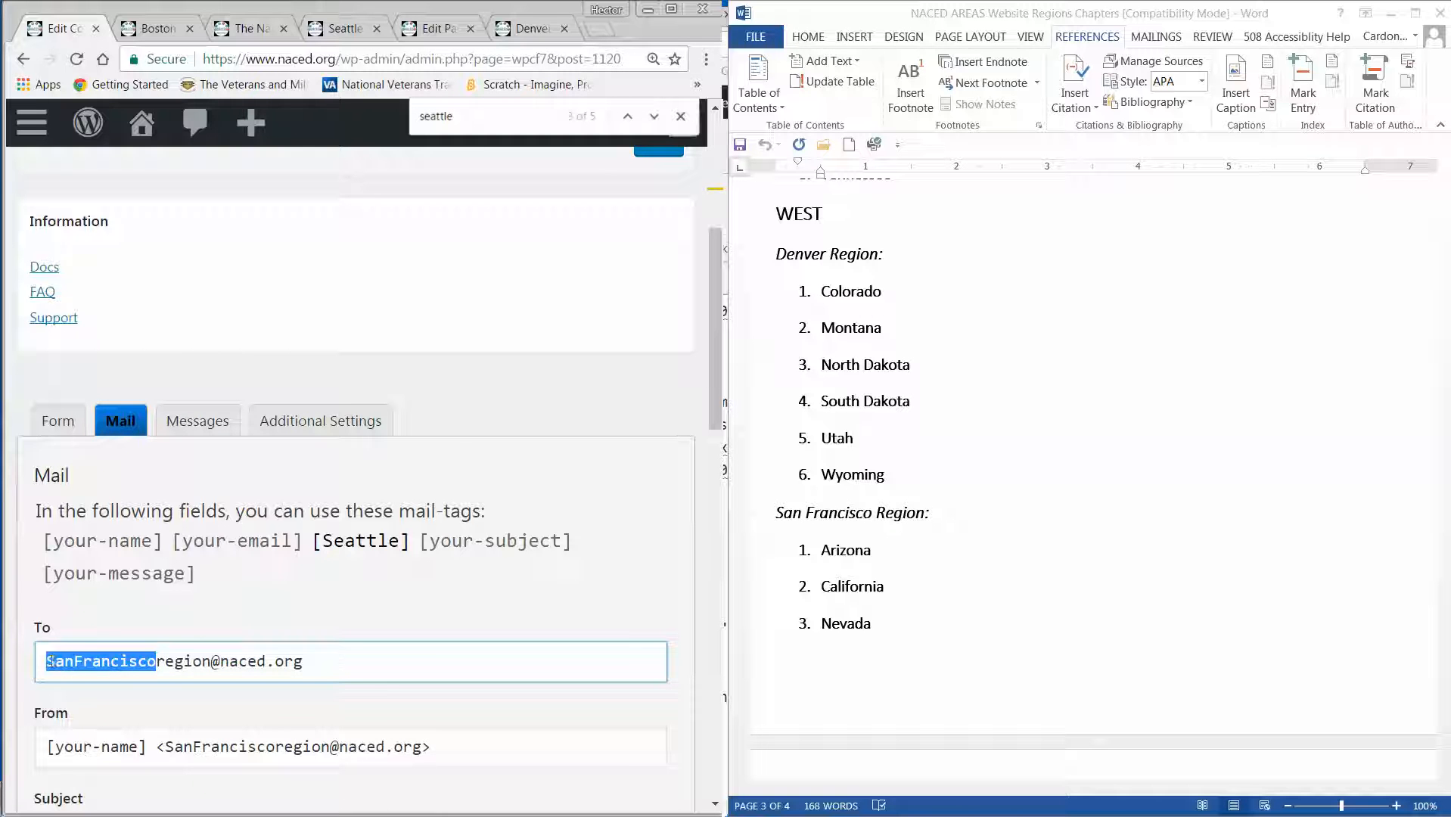
pyautogui.write('Denver')
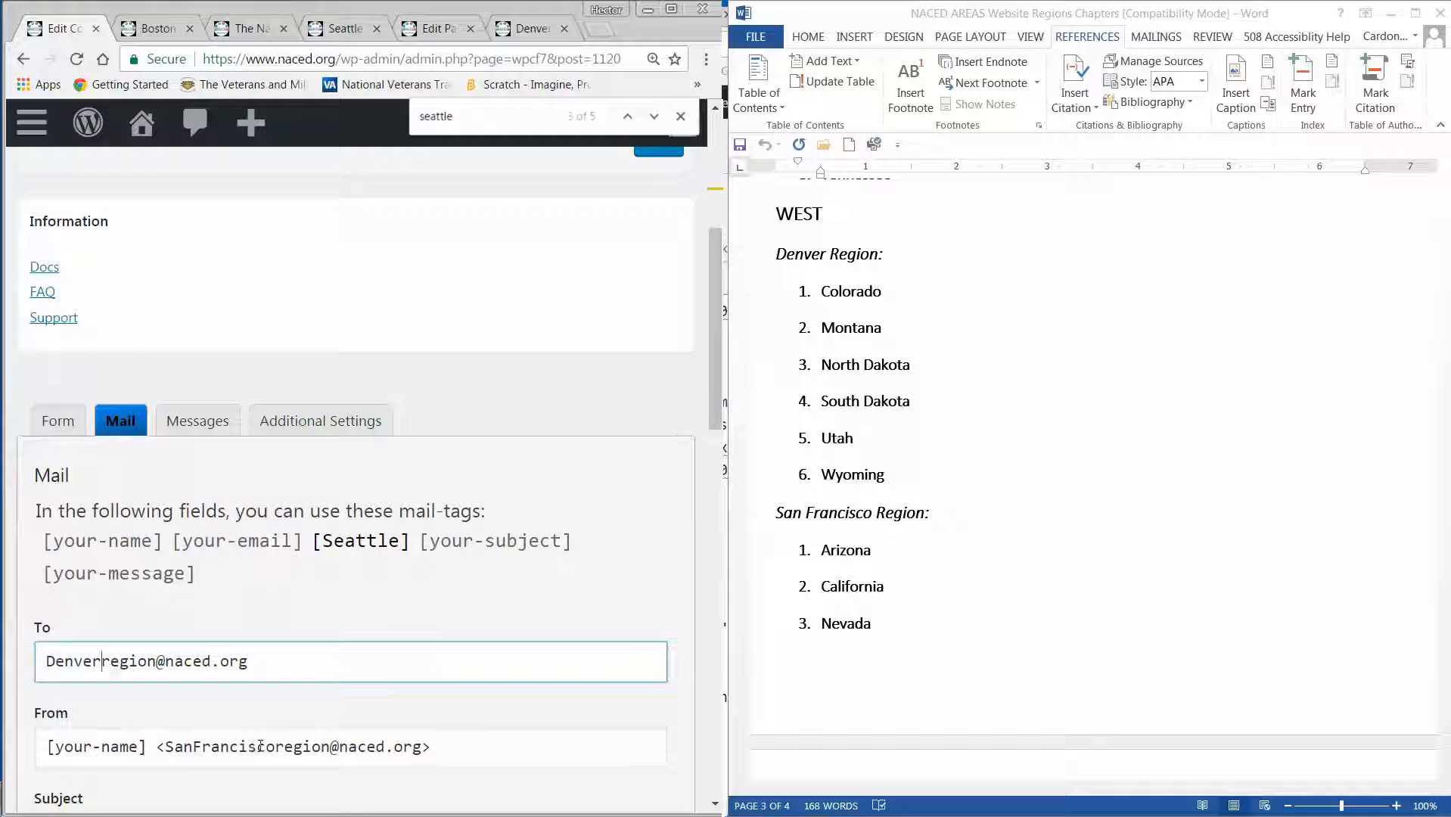
pyautogui.moveTo(275, 746); pyautogui.dragTo(171, 751)
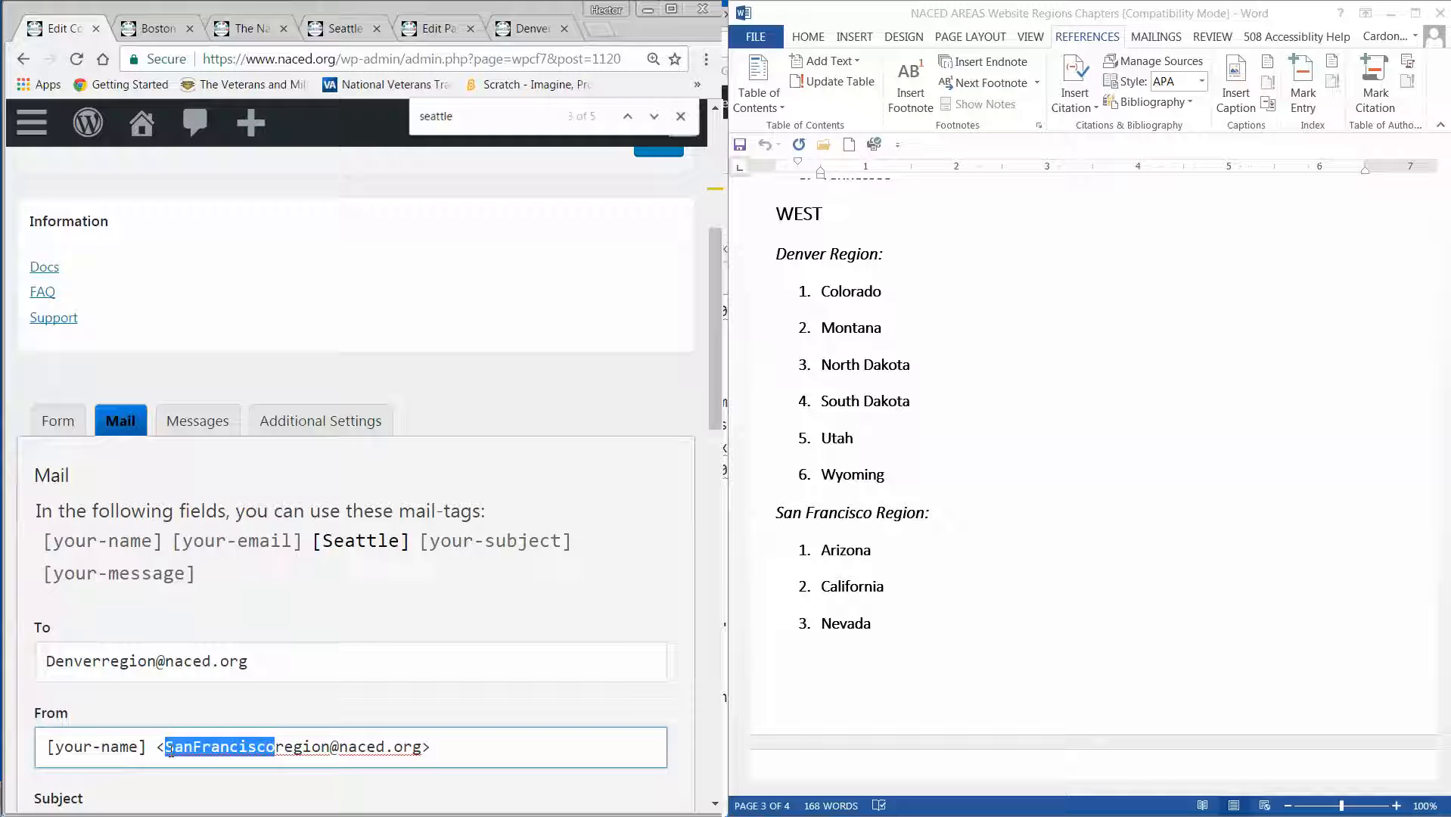
pyautogui.write('Denver')
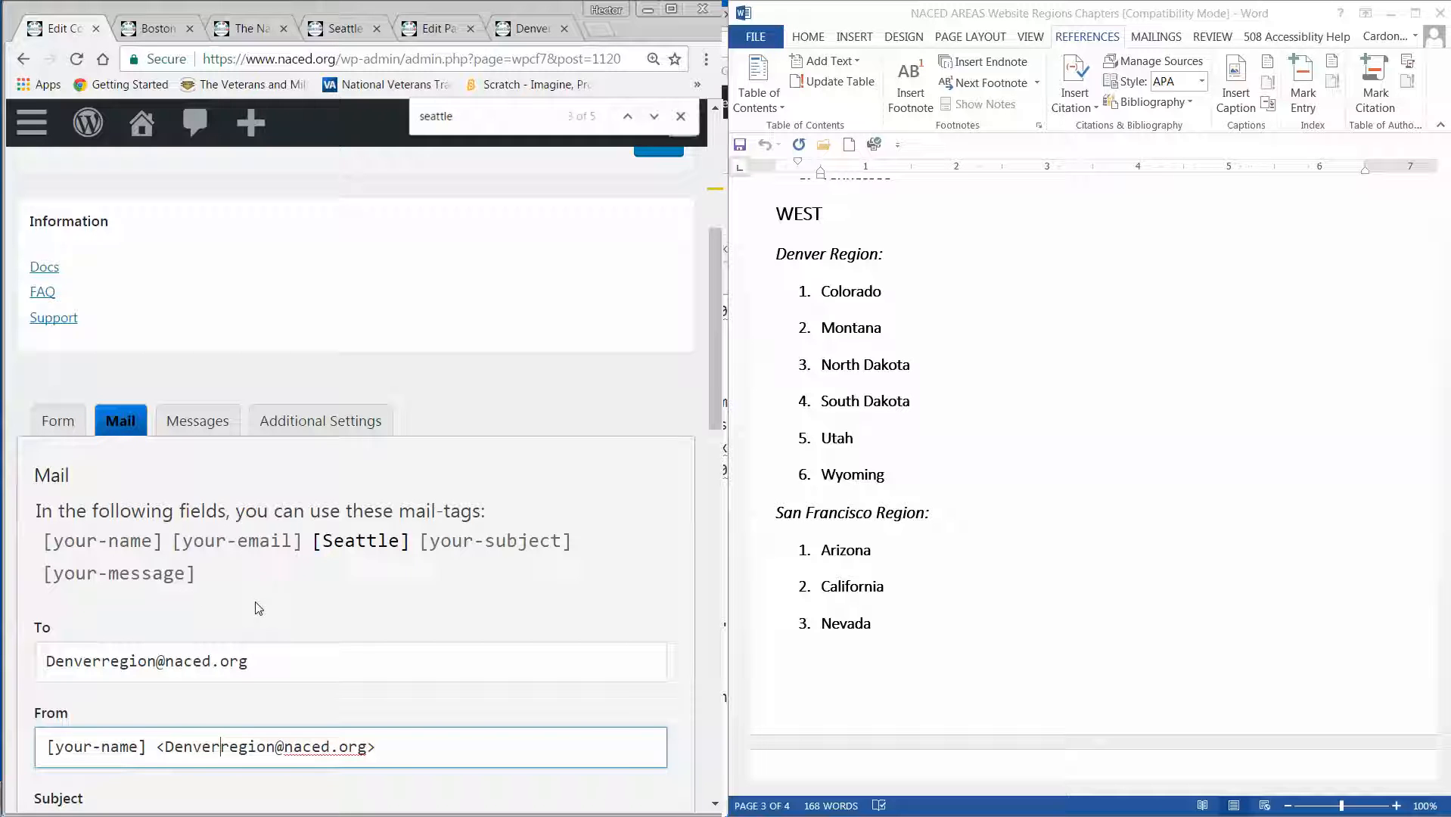
# Try to select the Seattle mail-tag's text for editing and recheck the form template against the mail settings.
pyautogui.click(374, 546)
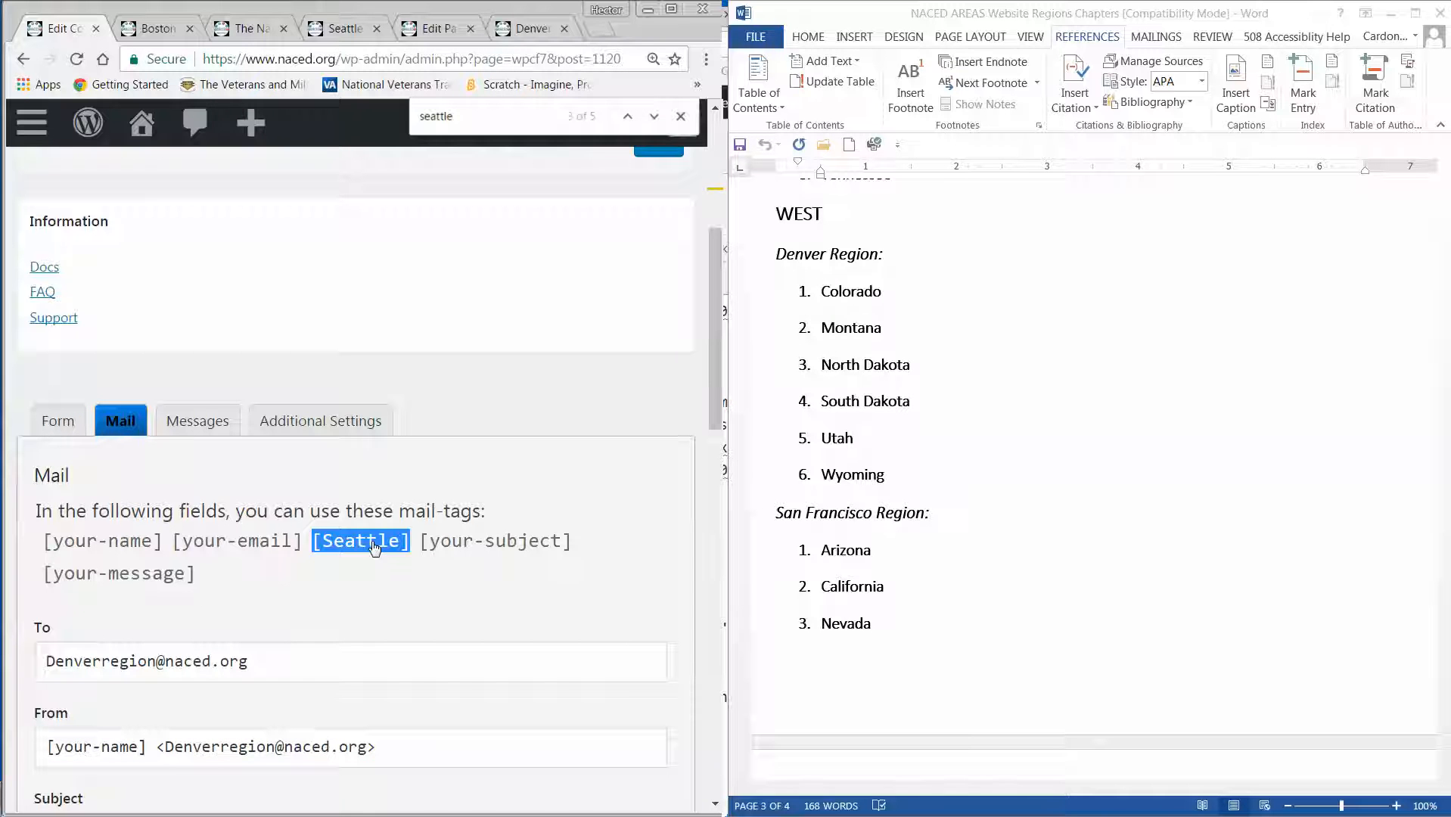
pyautogui.click(373, 546)
pyautogui.moveTo(400, 546); pyautogui.dragTo(327, 550)
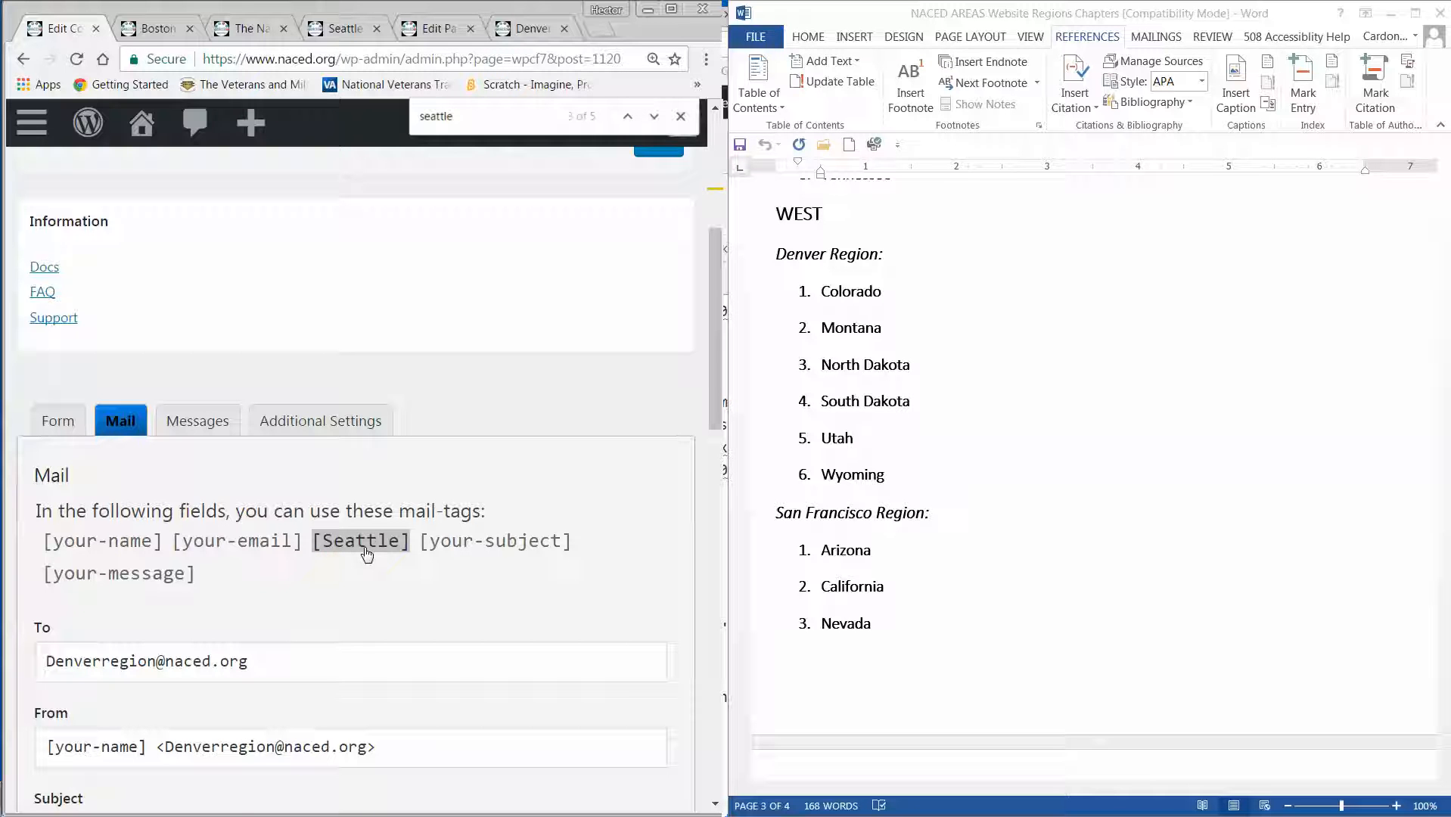
pyautogui.click(68, 422)
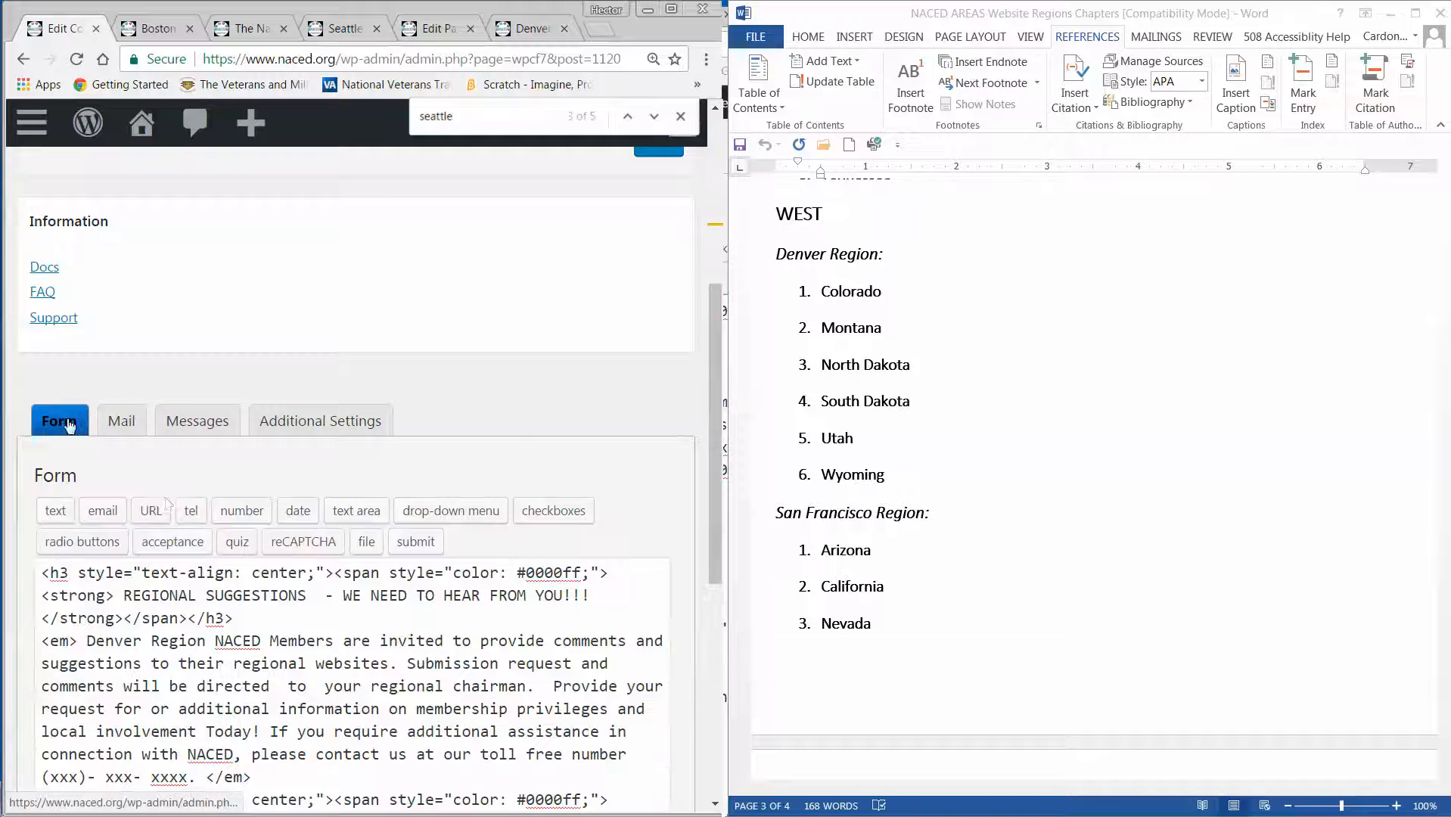
pyautogui.click(121, 421)
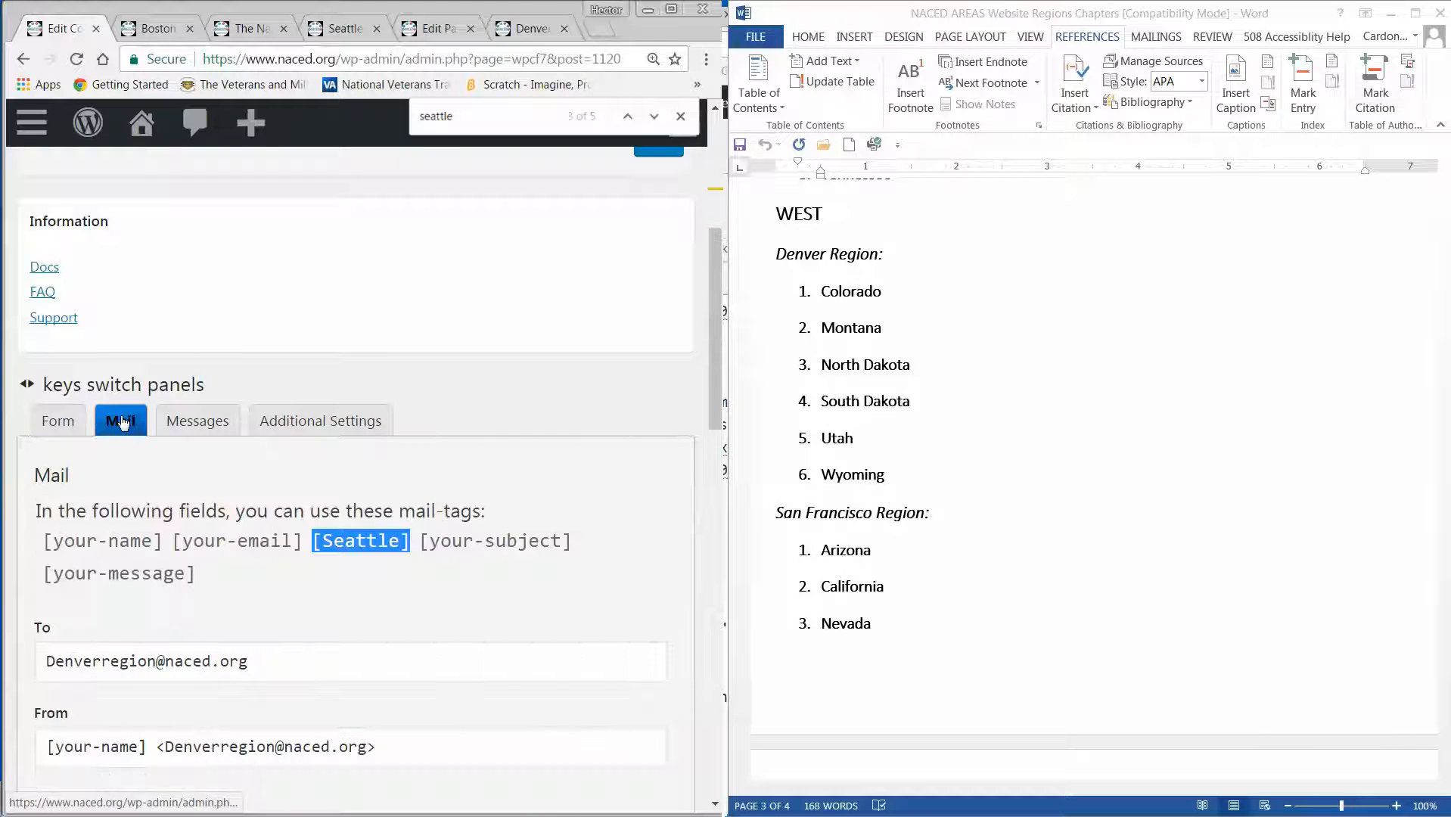
# Maximize the browser window, save the Denver contact form, and review its form template.
pyautogui.click(671, 9)
pyautogui.scroll(5, 918, 420)
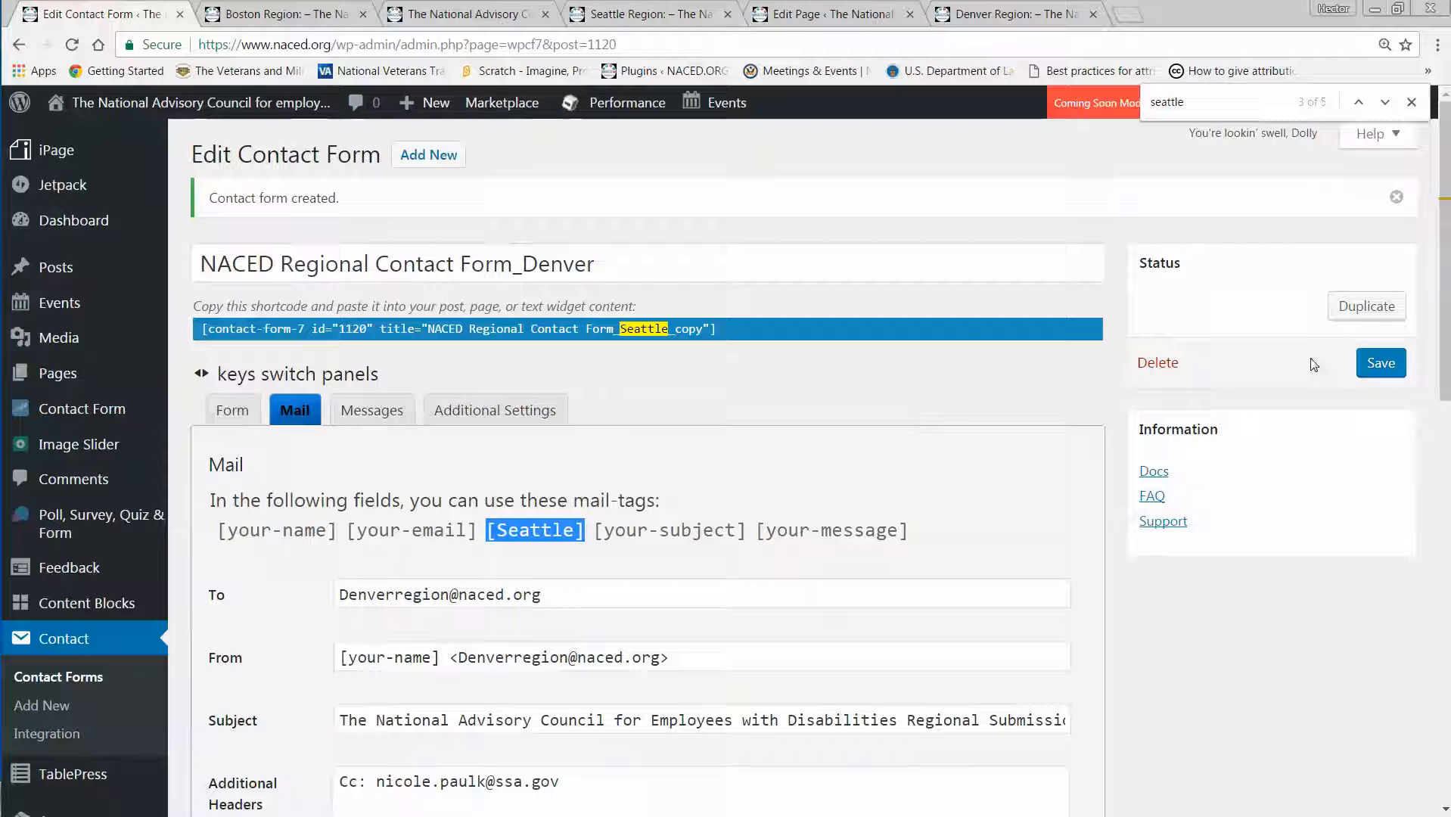
pyautogui.click(1379, 364)
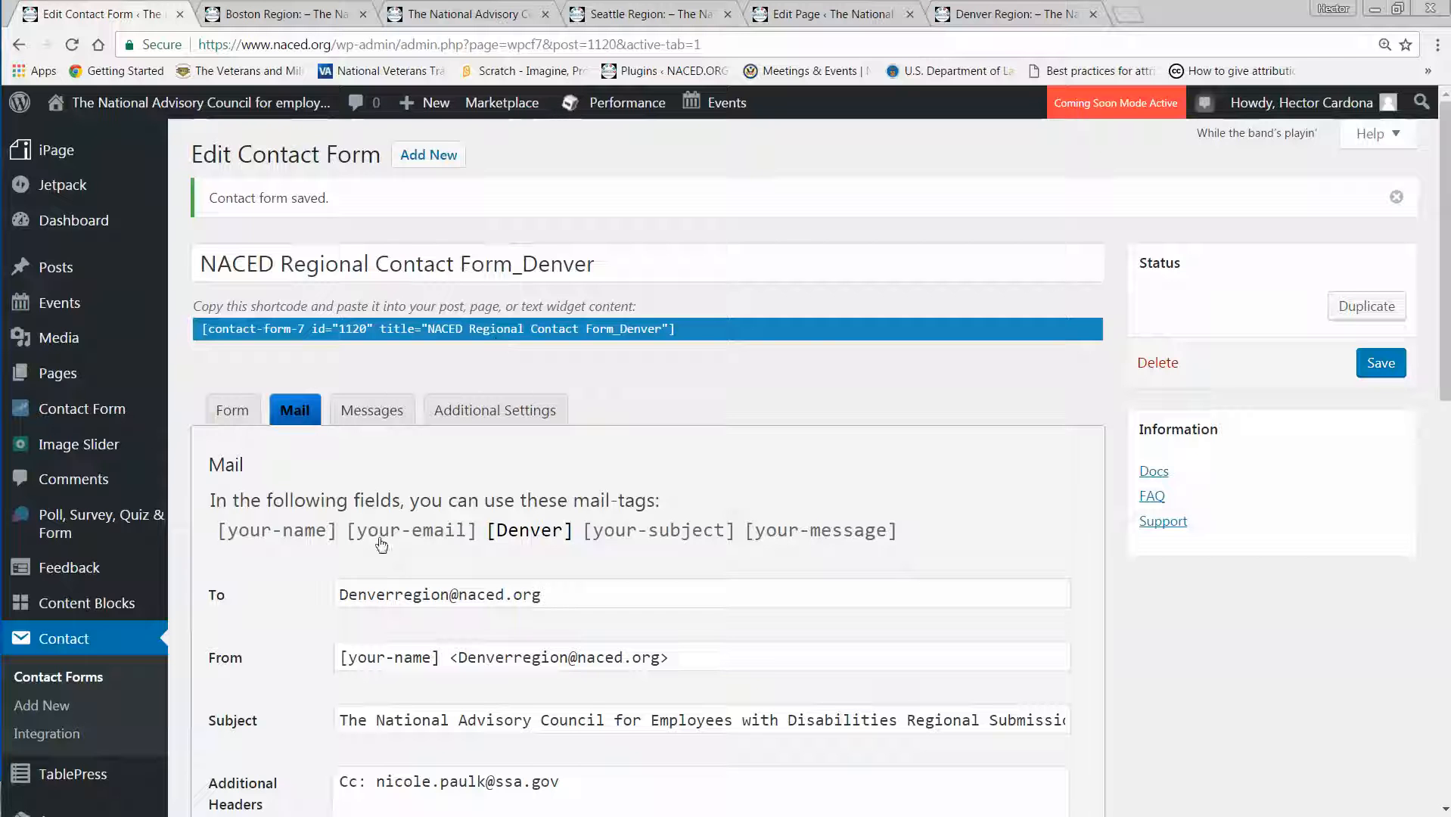
pyautogui.click(232, 409)
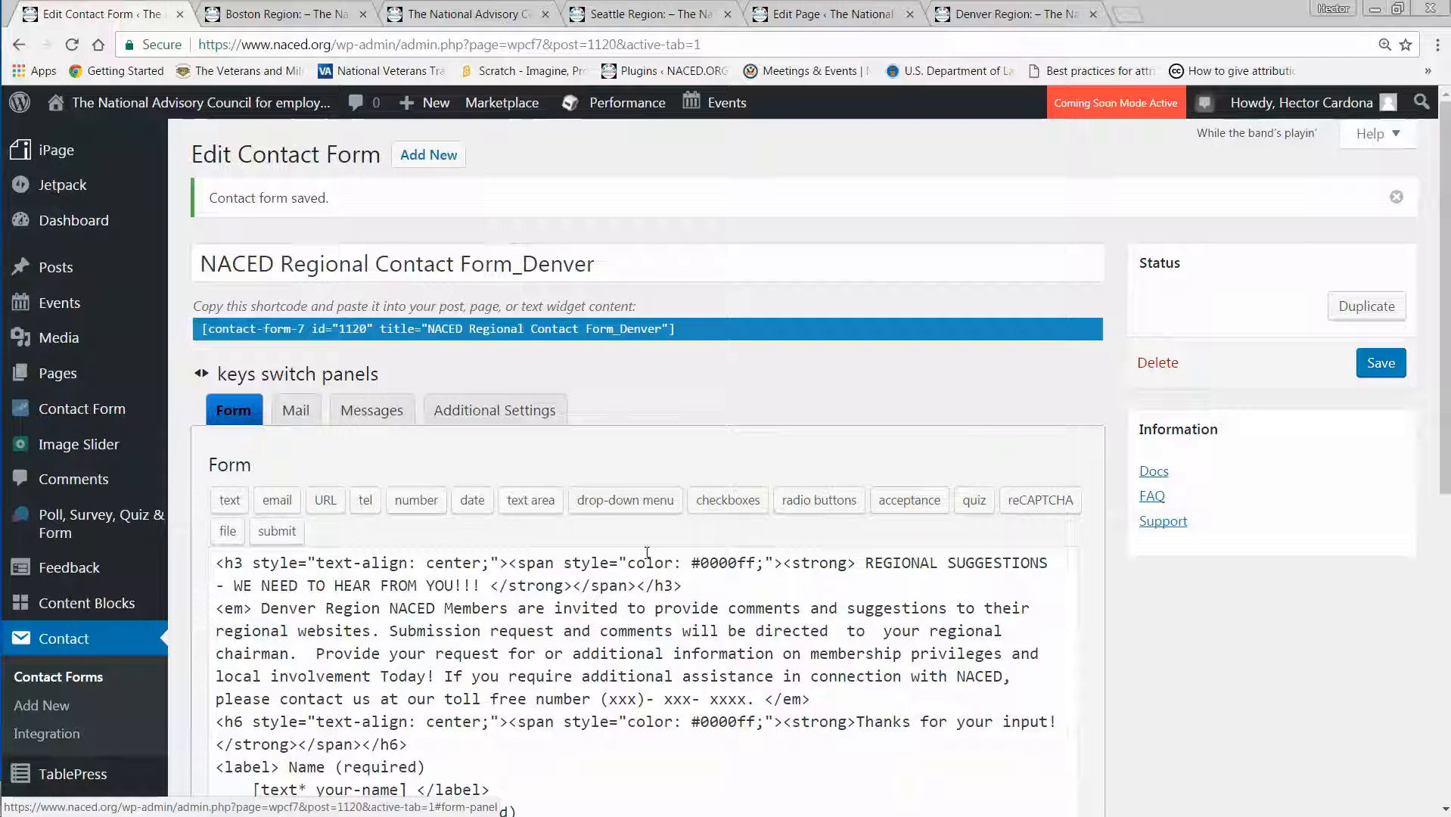
# Select the shortcode of NACED Regional Contact Form_Denver in the contact forms list.
pyautogui.click(50, 640)
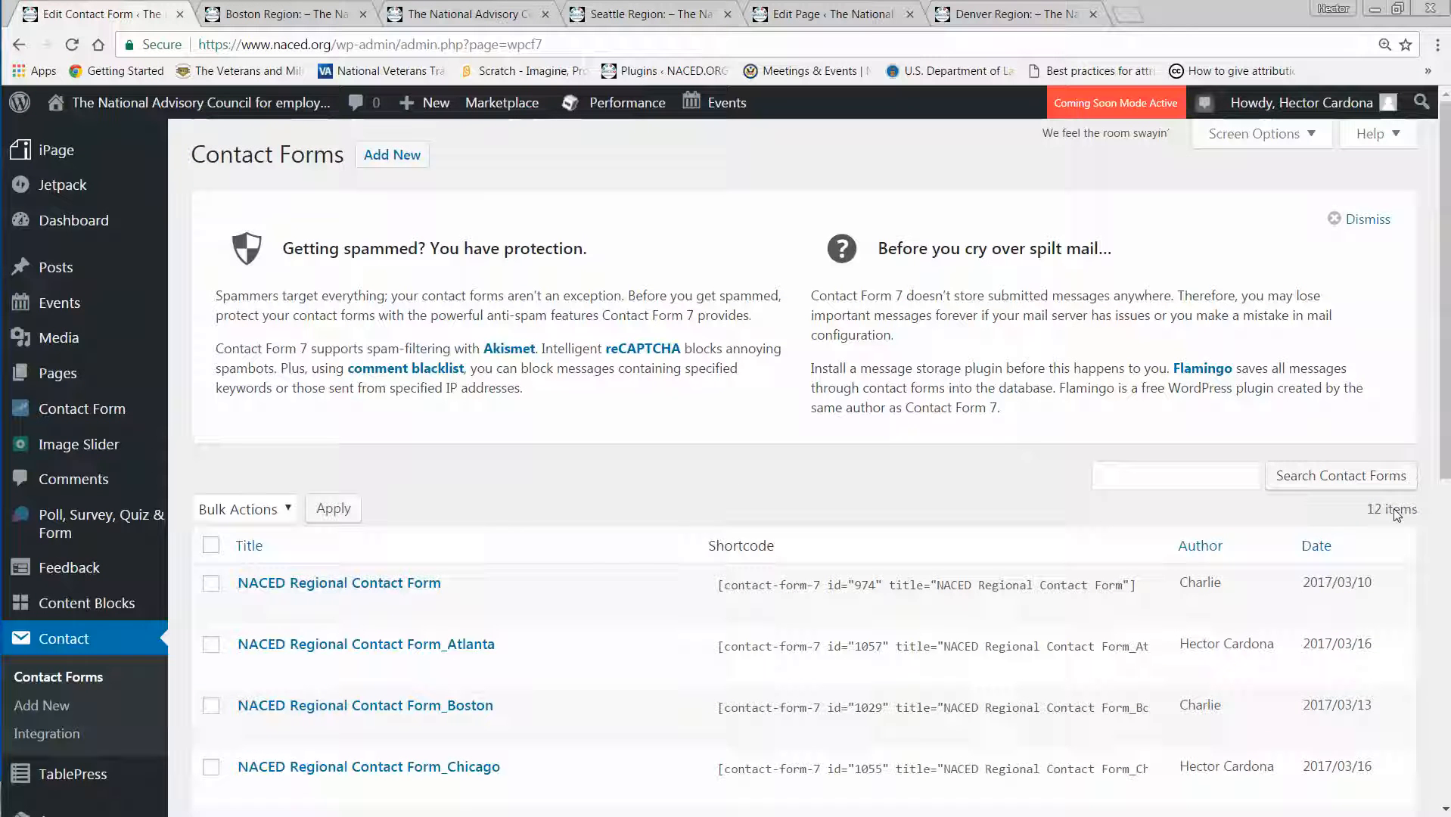
pyautogui.scroll(-7, 573, 548)
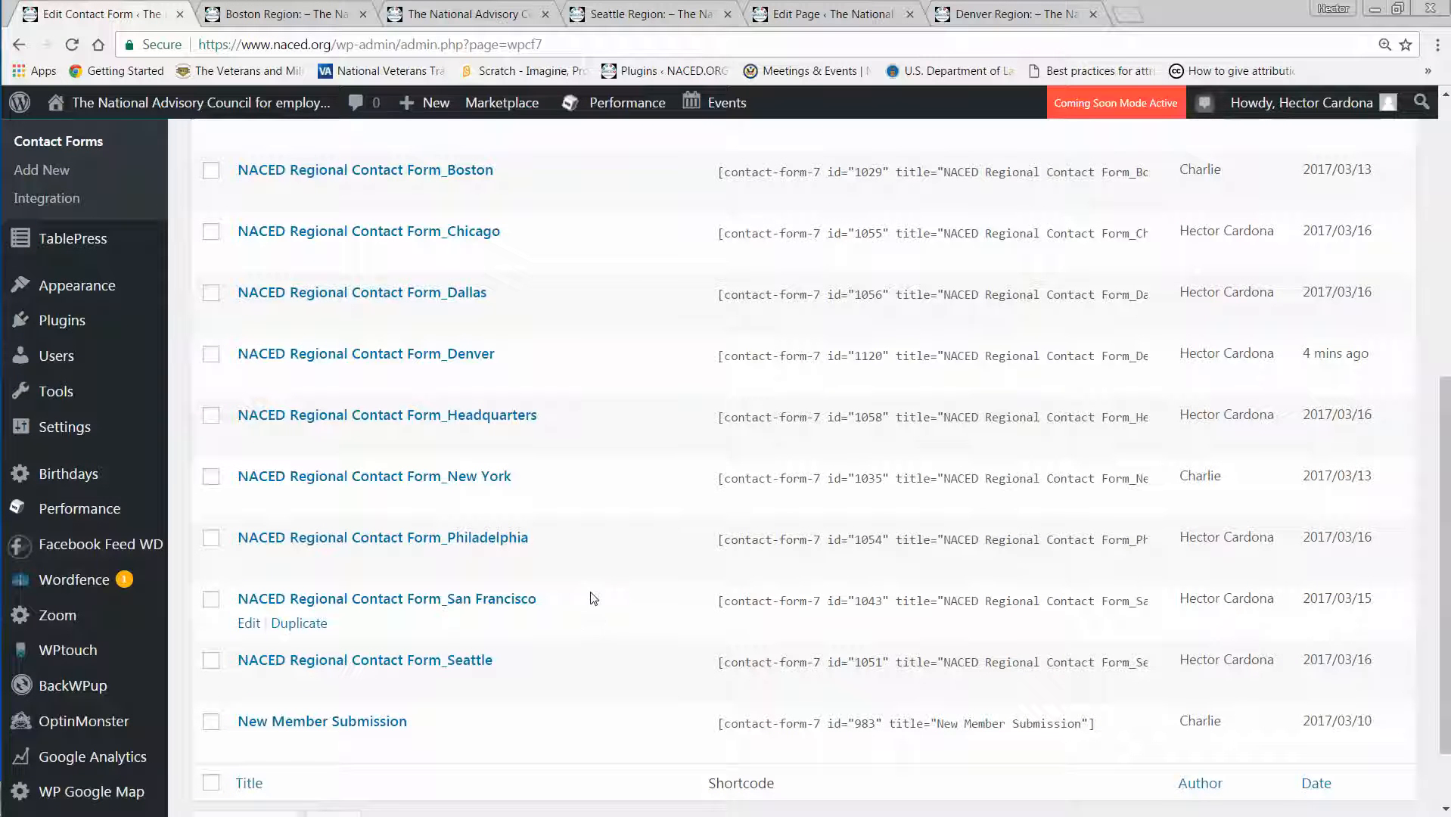
pyautogui.click(839, 359)
pyautogui.hotkey('ctrl', 'c')
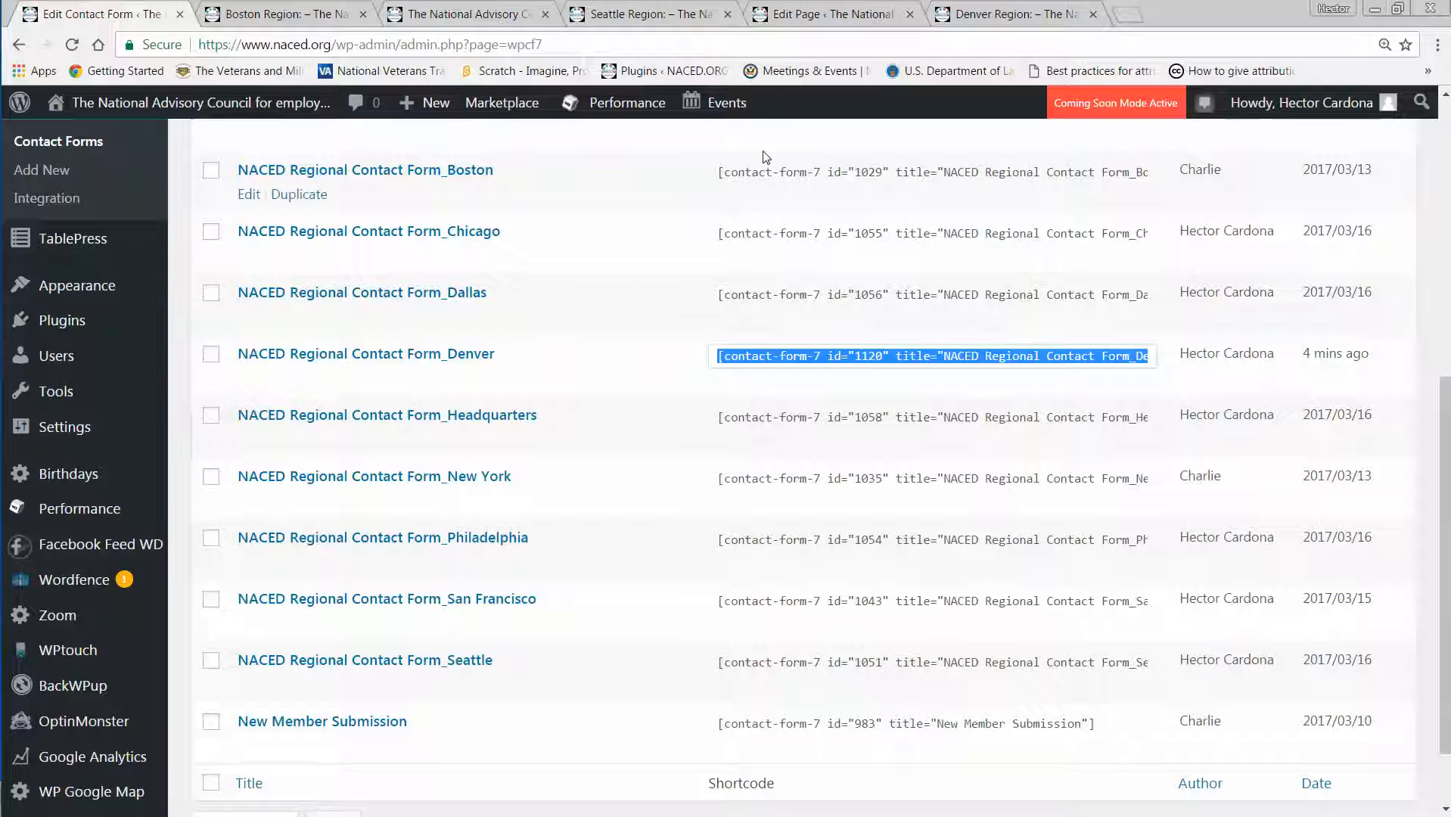
# Look over the published Denver Region page around its chapter links and open the page for editing.
pyautogui.click(983, 13)
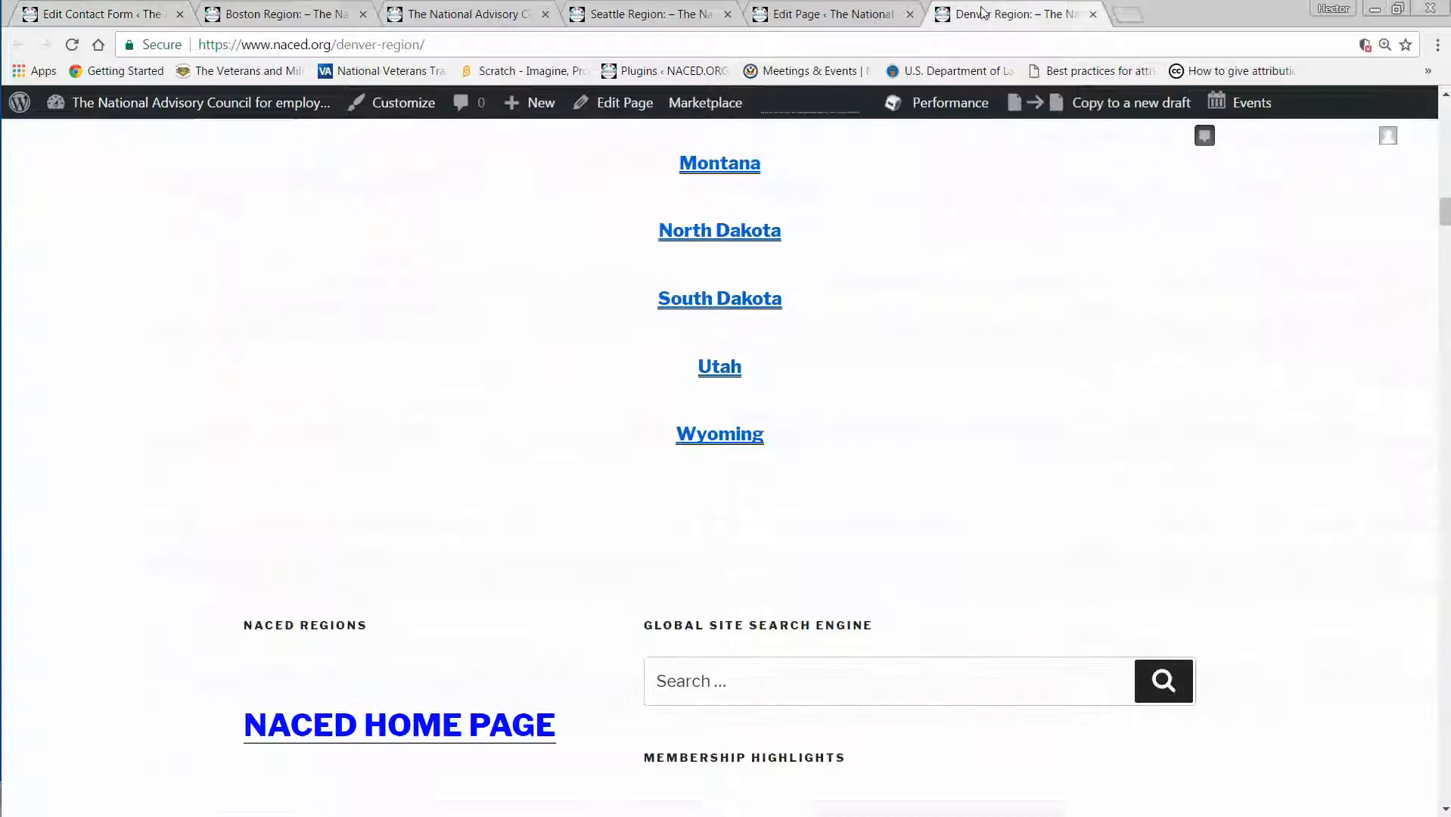
pyautogui.scroll(3, 973, 280)
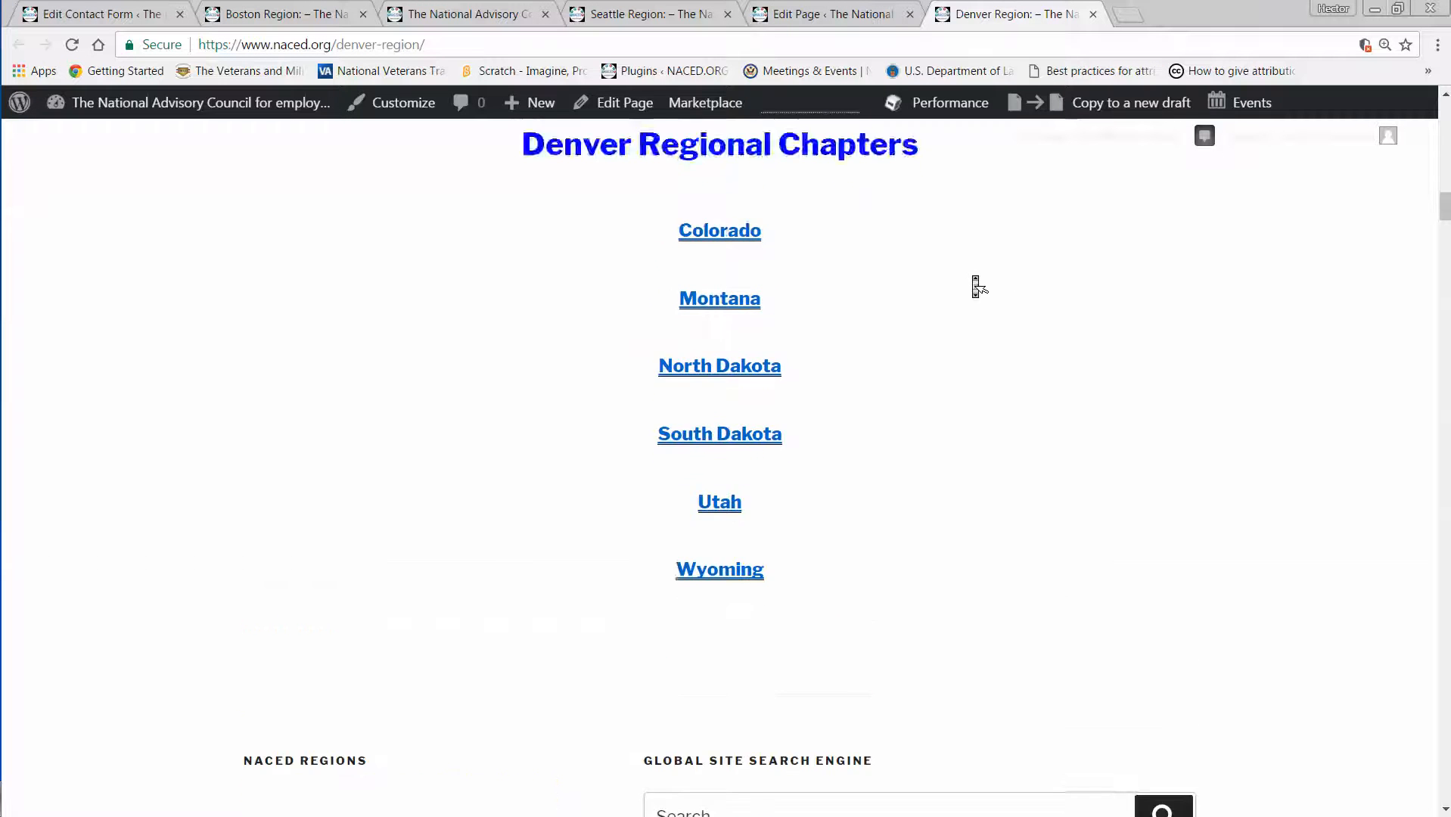
pyautogui.scroll(-4, 972, 280)
pyautogui.scroll(3, 976, 285)
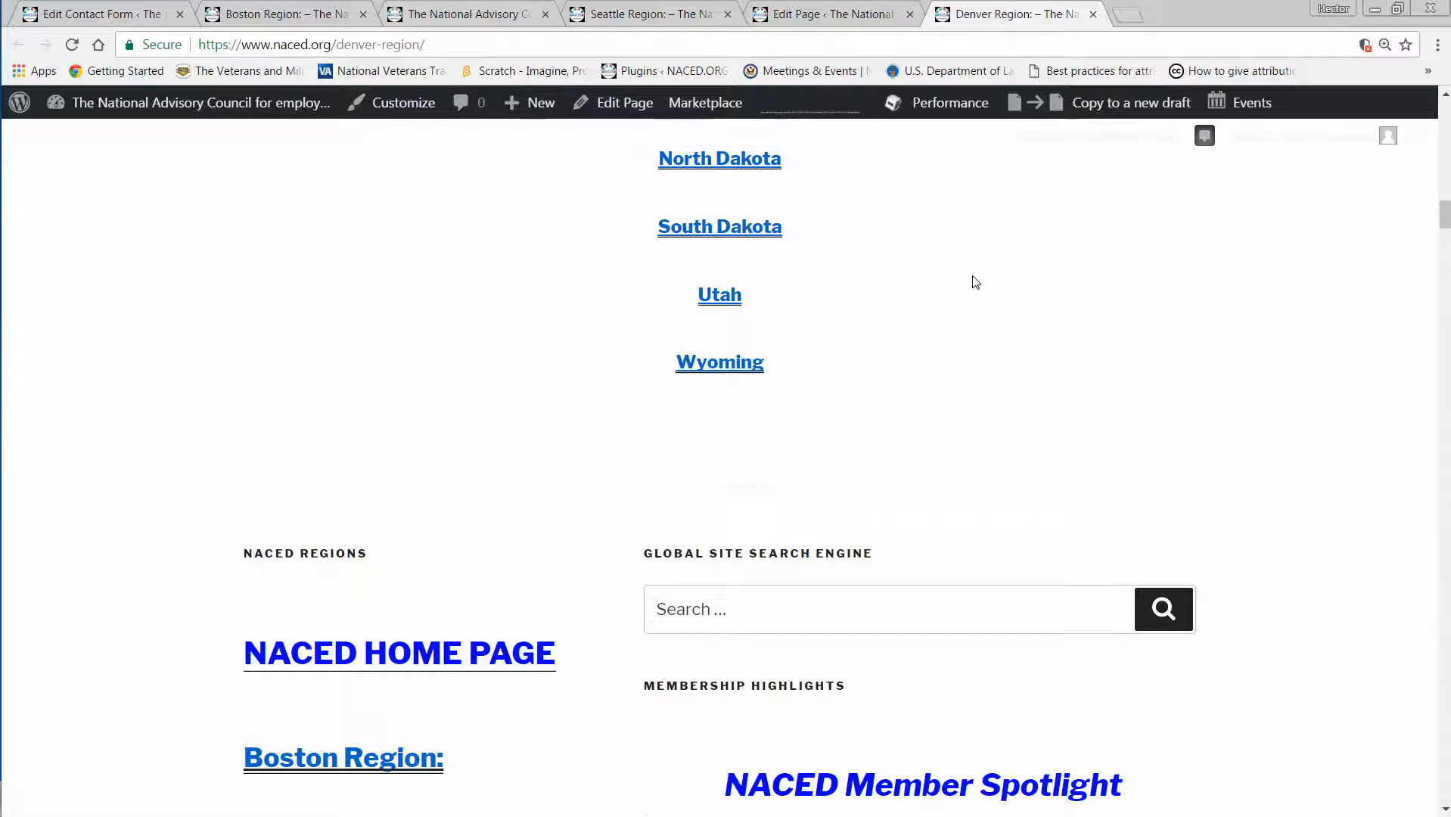
pyautogui.click(626, 104)
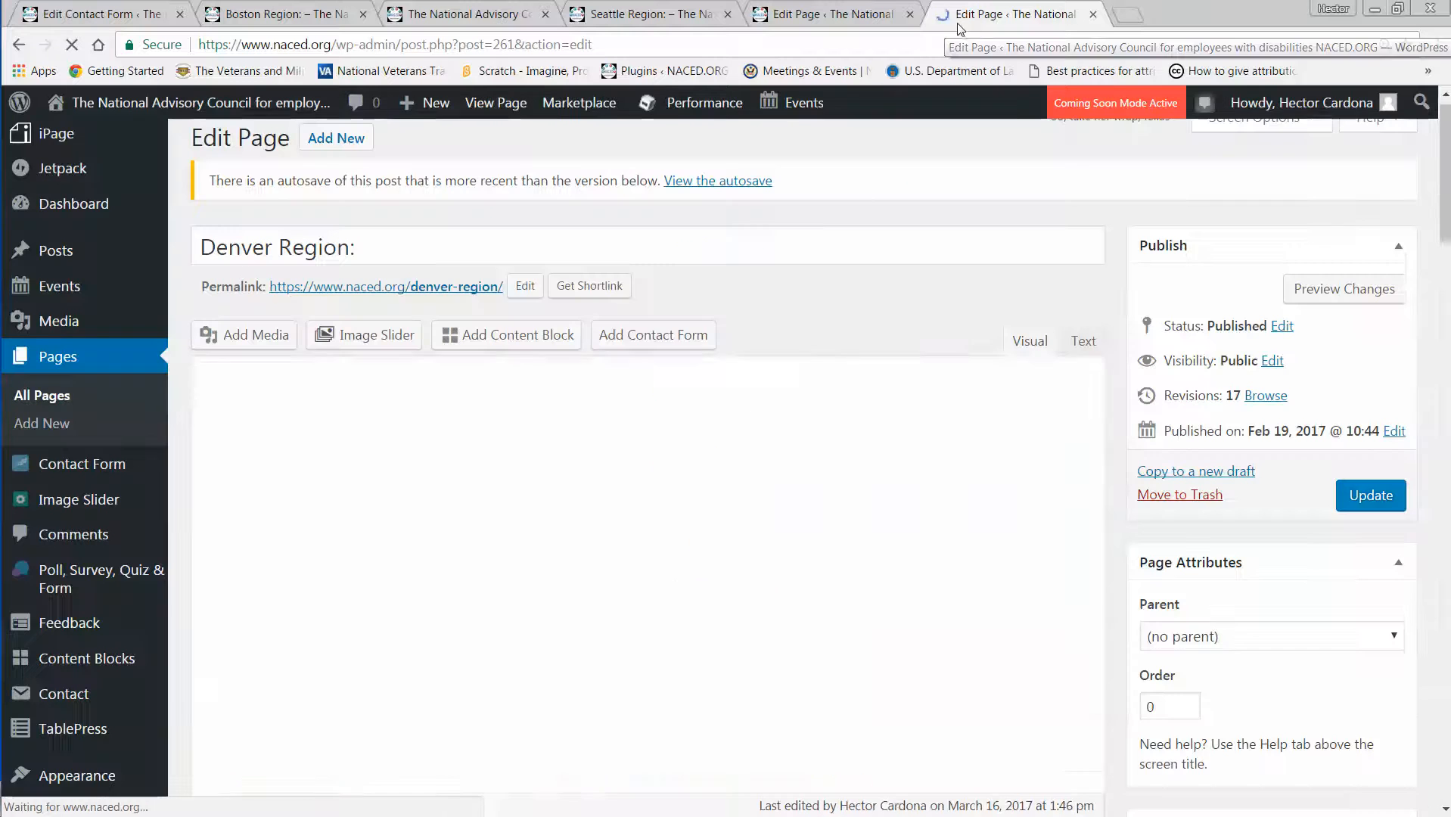
# Insert the shortcode [contact-form-7 id="1120" title="NACED Regional Contact Form_Denver"] on a new line below the Wyoming link on the Denver Region page.
pyautogui.scroll(-12, 935, 441)
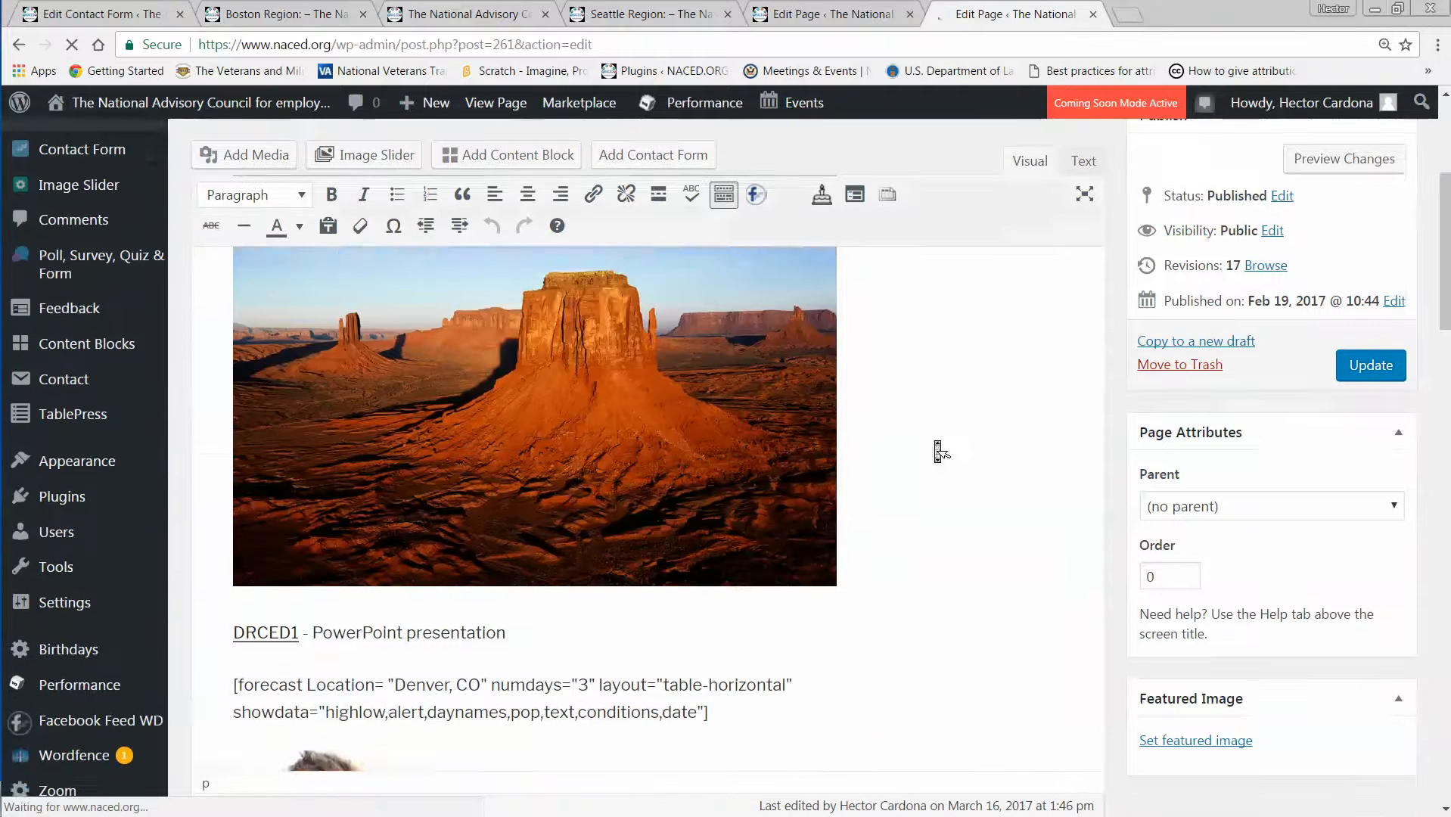
pyautogui.scroll(-2, 936, 441)
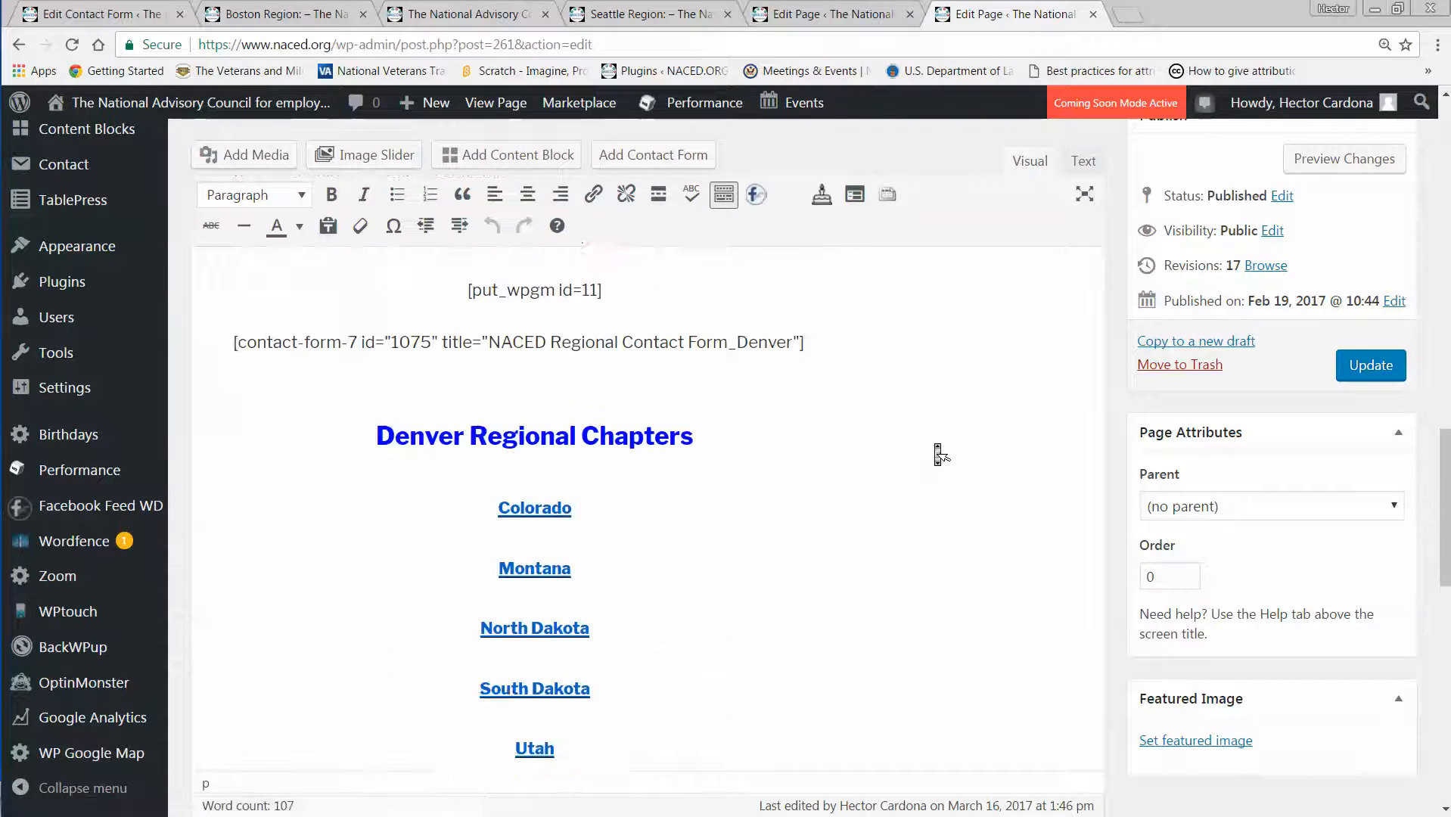
pyautogui.scroll(-5, 936, 444)
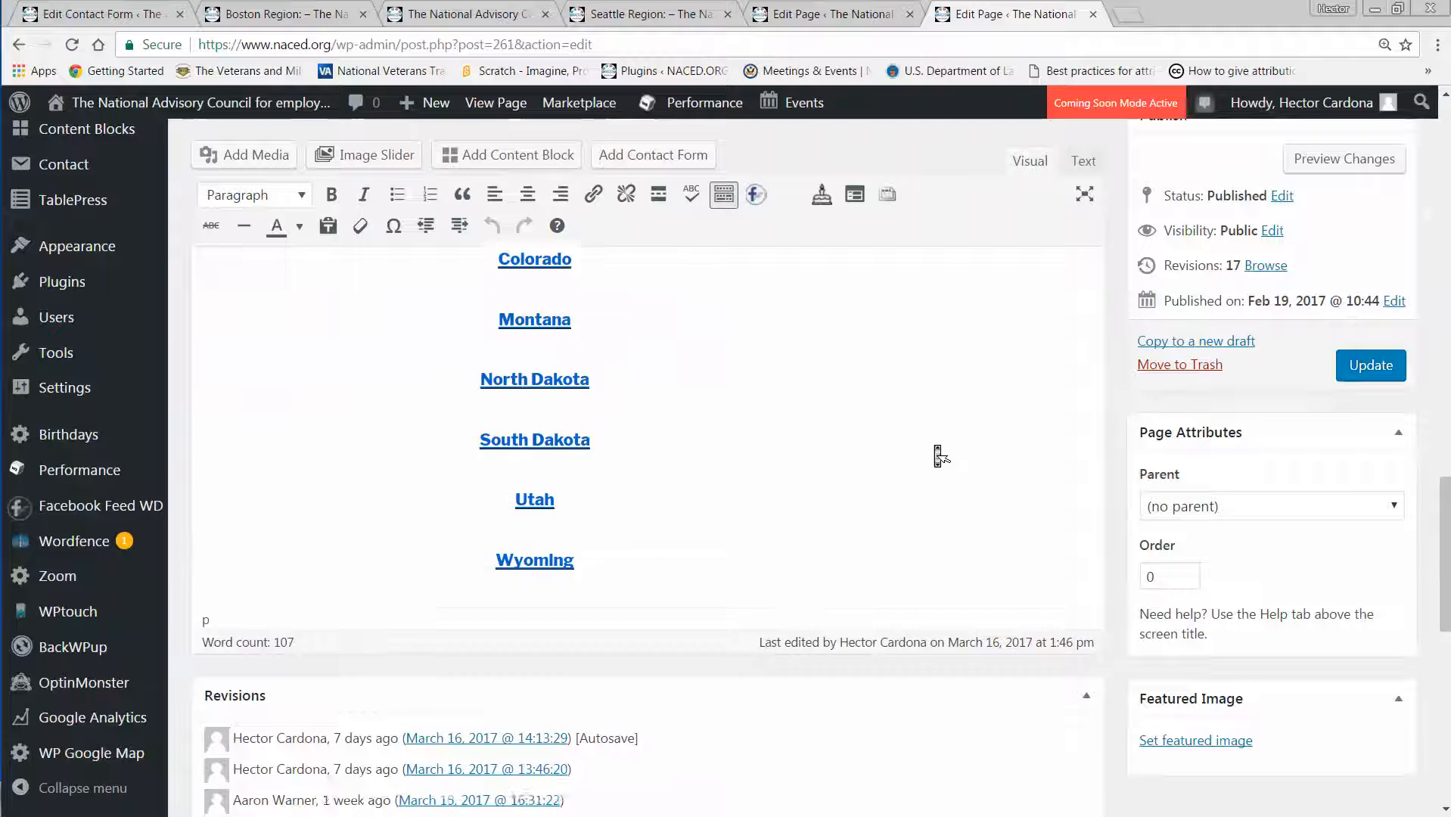
pyautogui.click(634, 465)
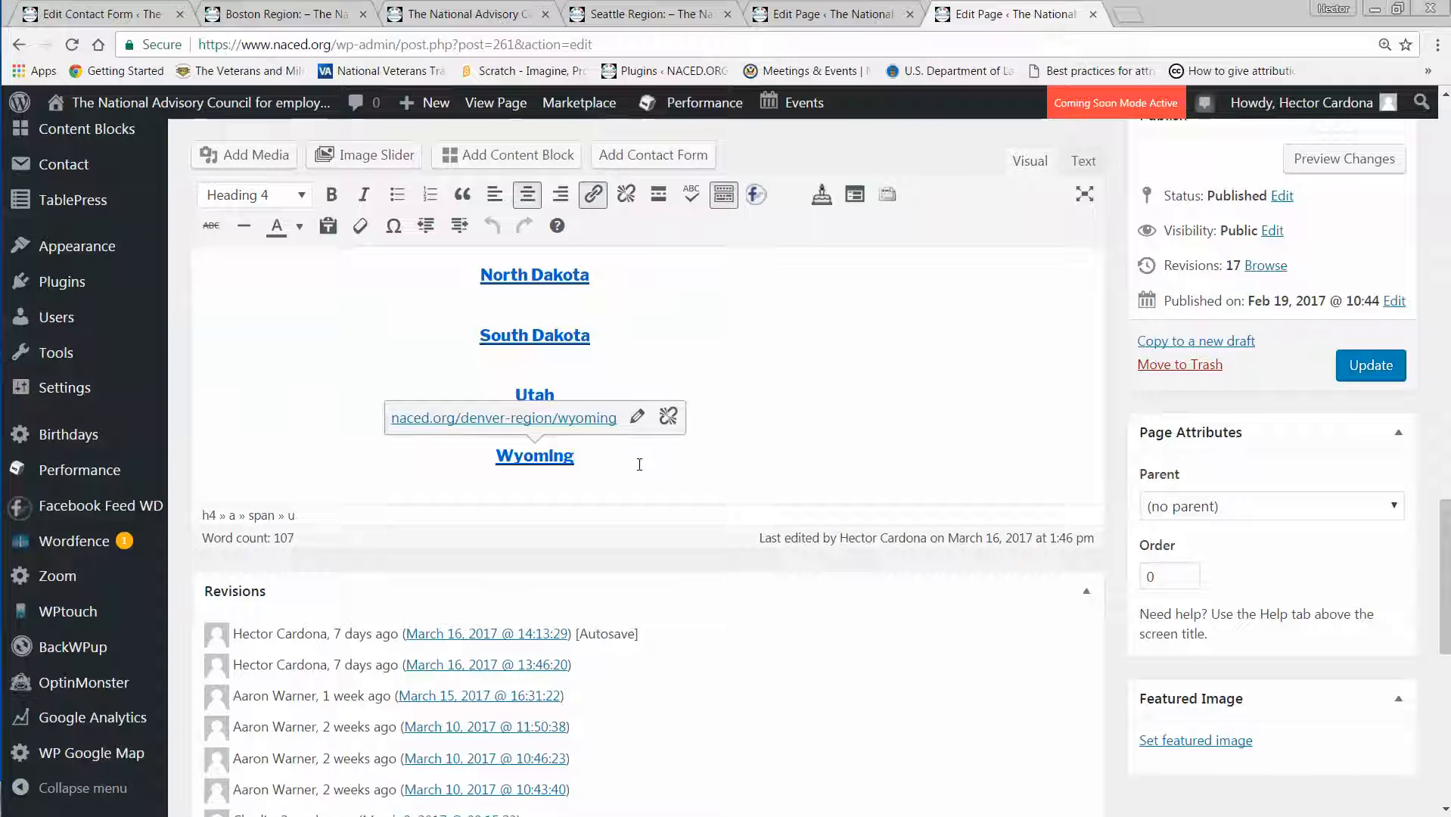
pyautogui.press('Return')
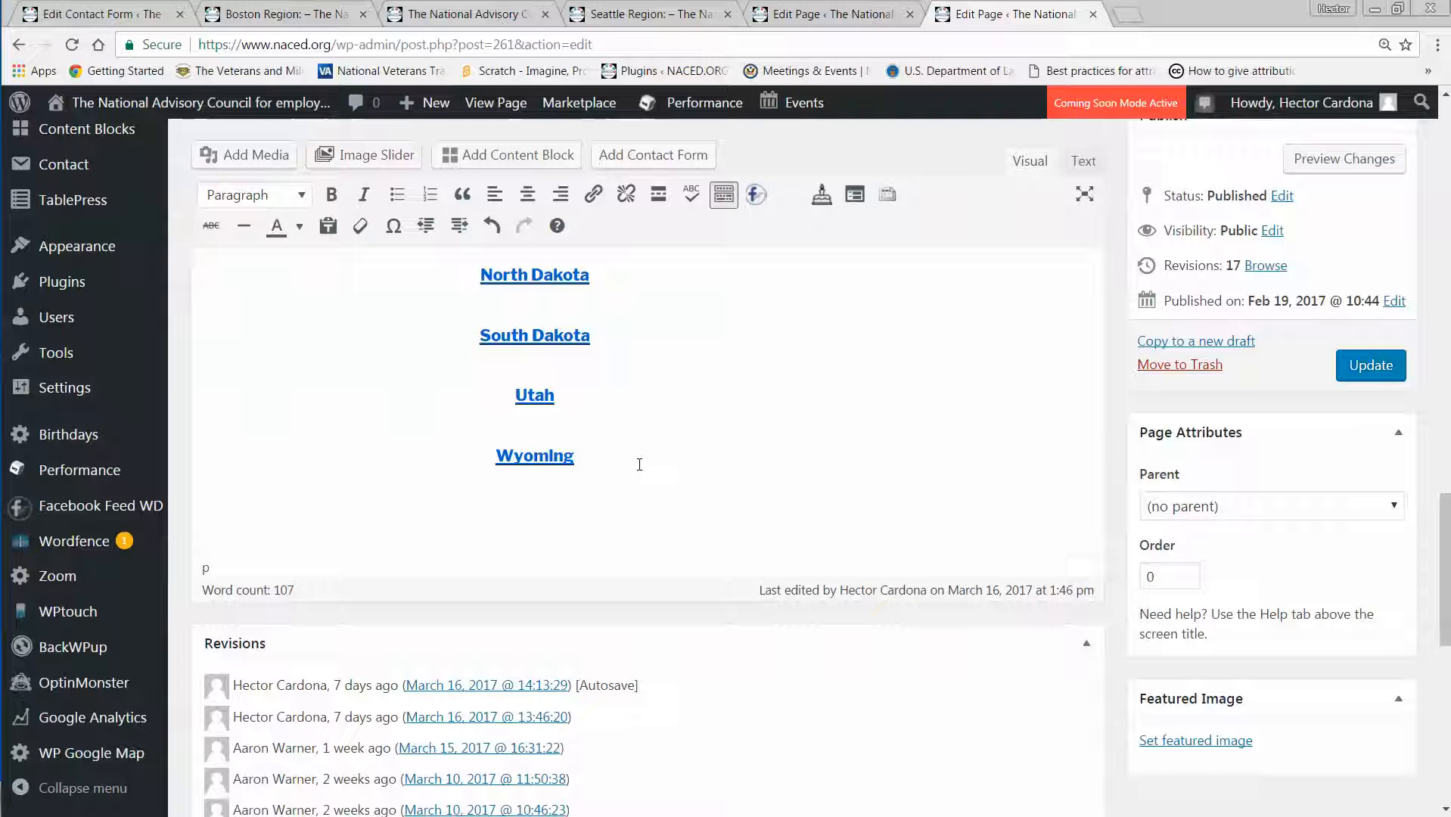
pyautogui.hotkey('ctrl', 'v')
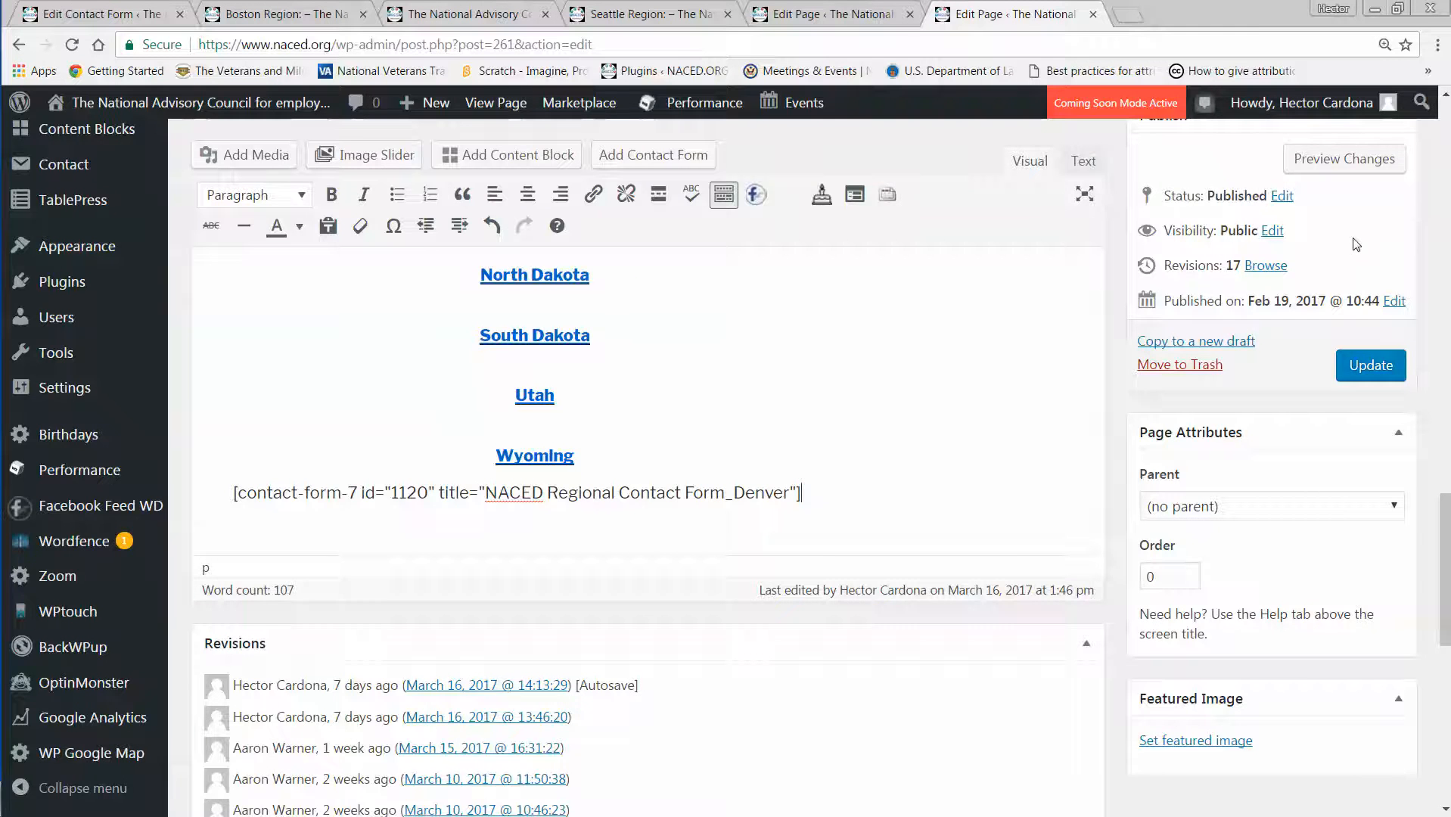
# Preview the Denver Region page and review the contact form from the regional suggestions text down to the submit button.
pyautogui.click(1346, 162)
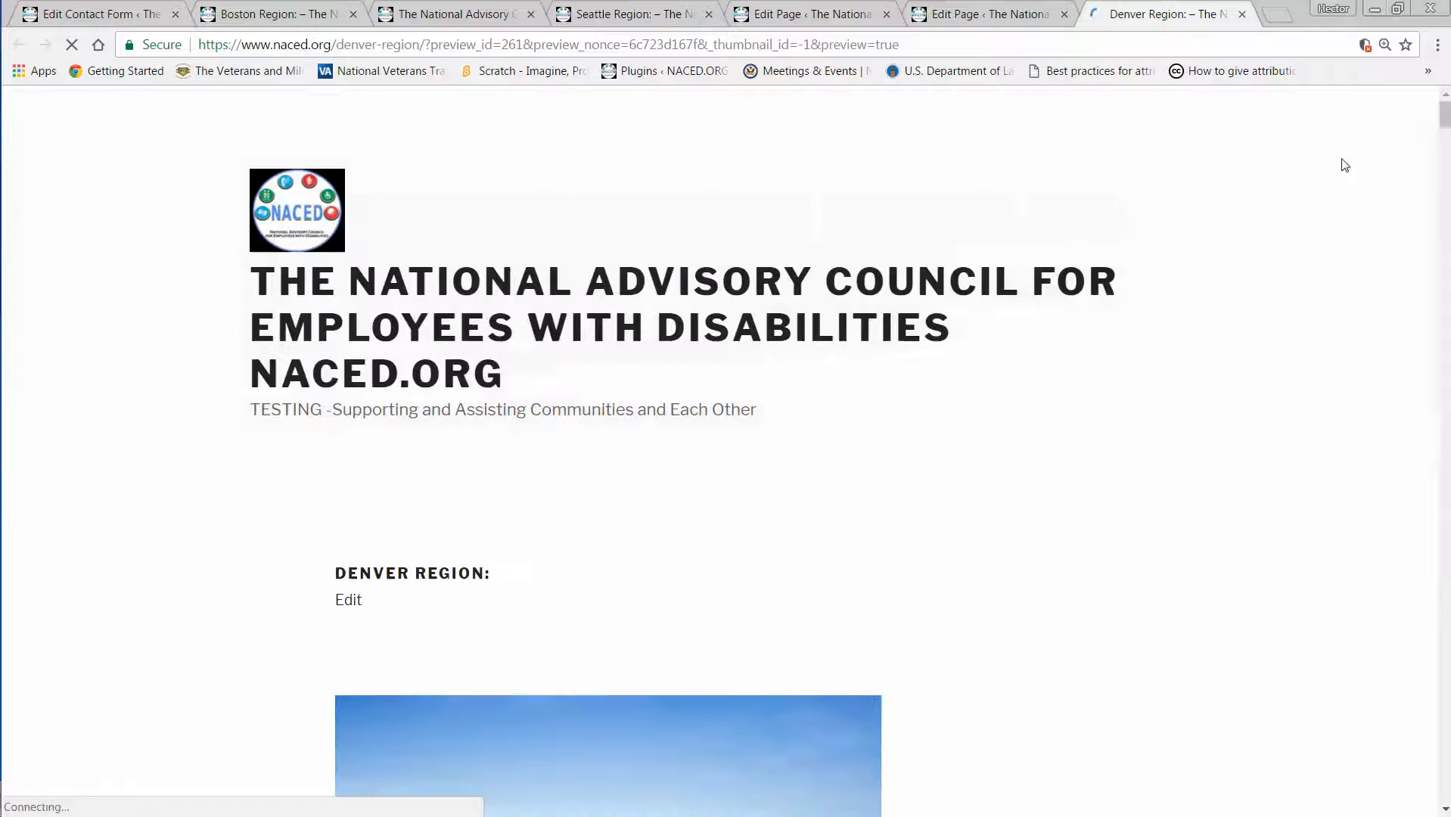
pyautogui.scroll(-15, 1201, 425)
pyautogui.scroll(-8, 1201, 433)
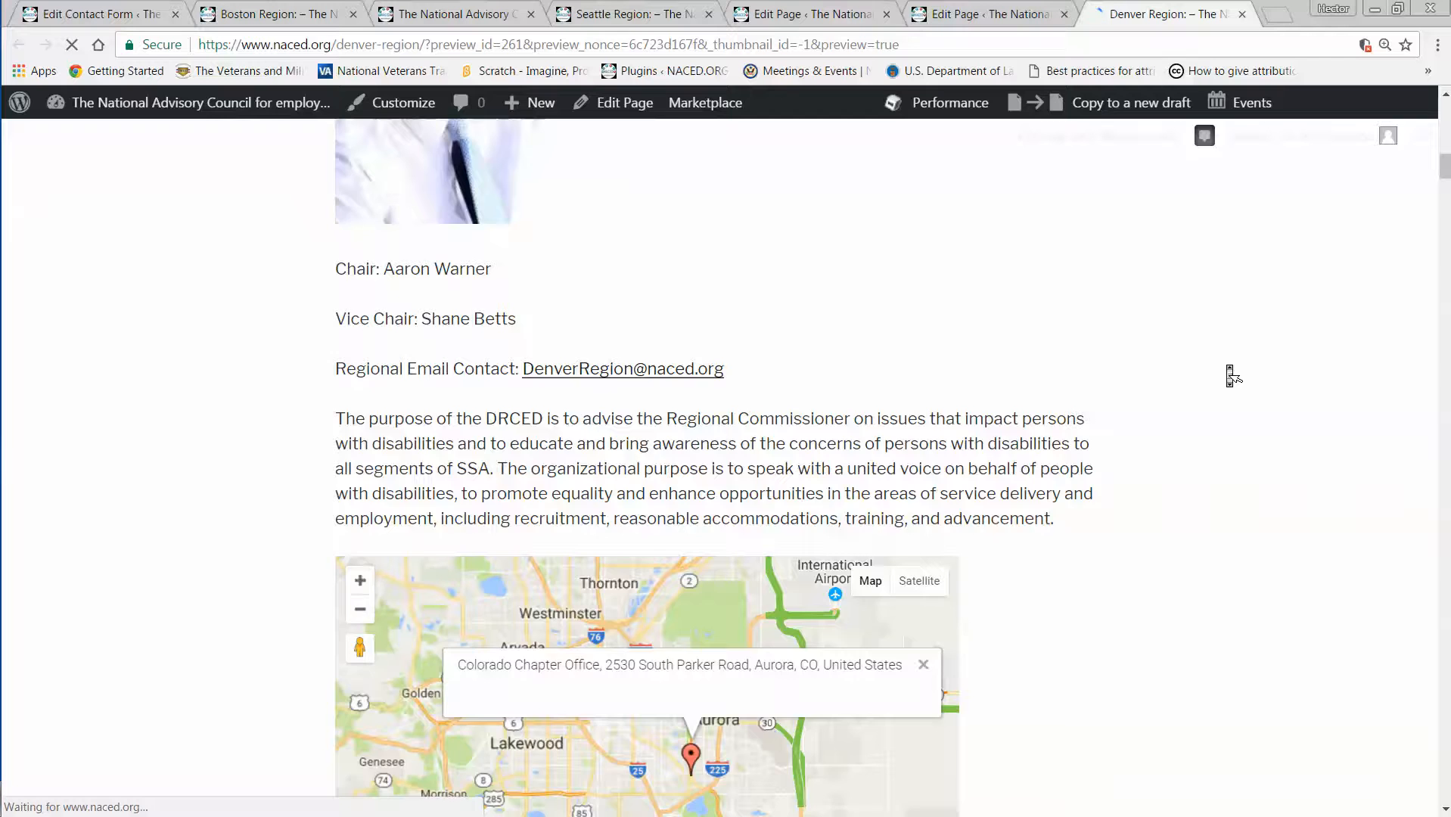
pyautogui.scroll(-3, 1229, 372)
pyautogui.scroll(-8, 1229, 372)
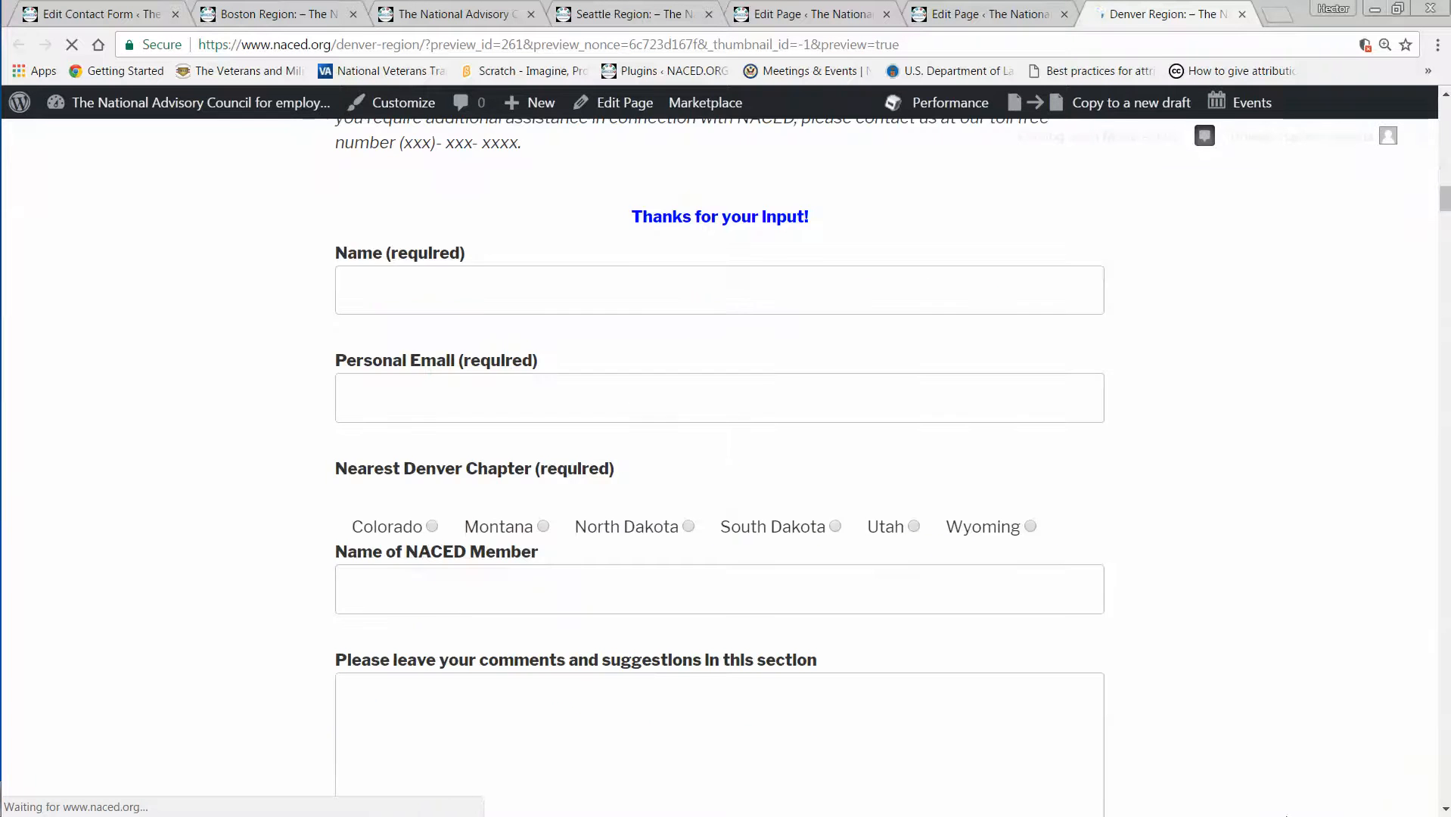
pyautogui.scroll(3, 1278, 781)
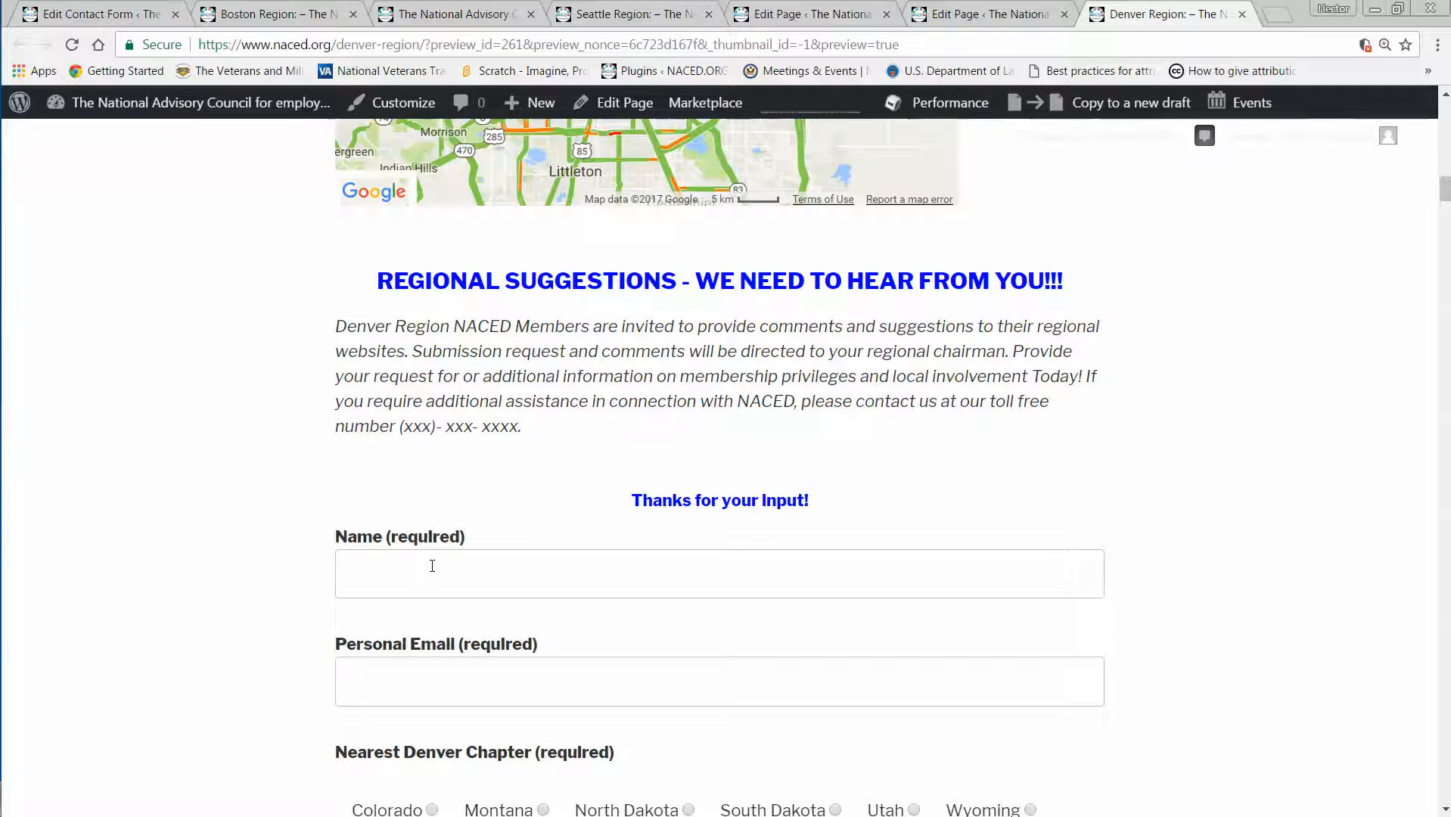
pyautogui.scroll(-1, 433, 569)
pyautogui.scroll(-2, 433, 574)
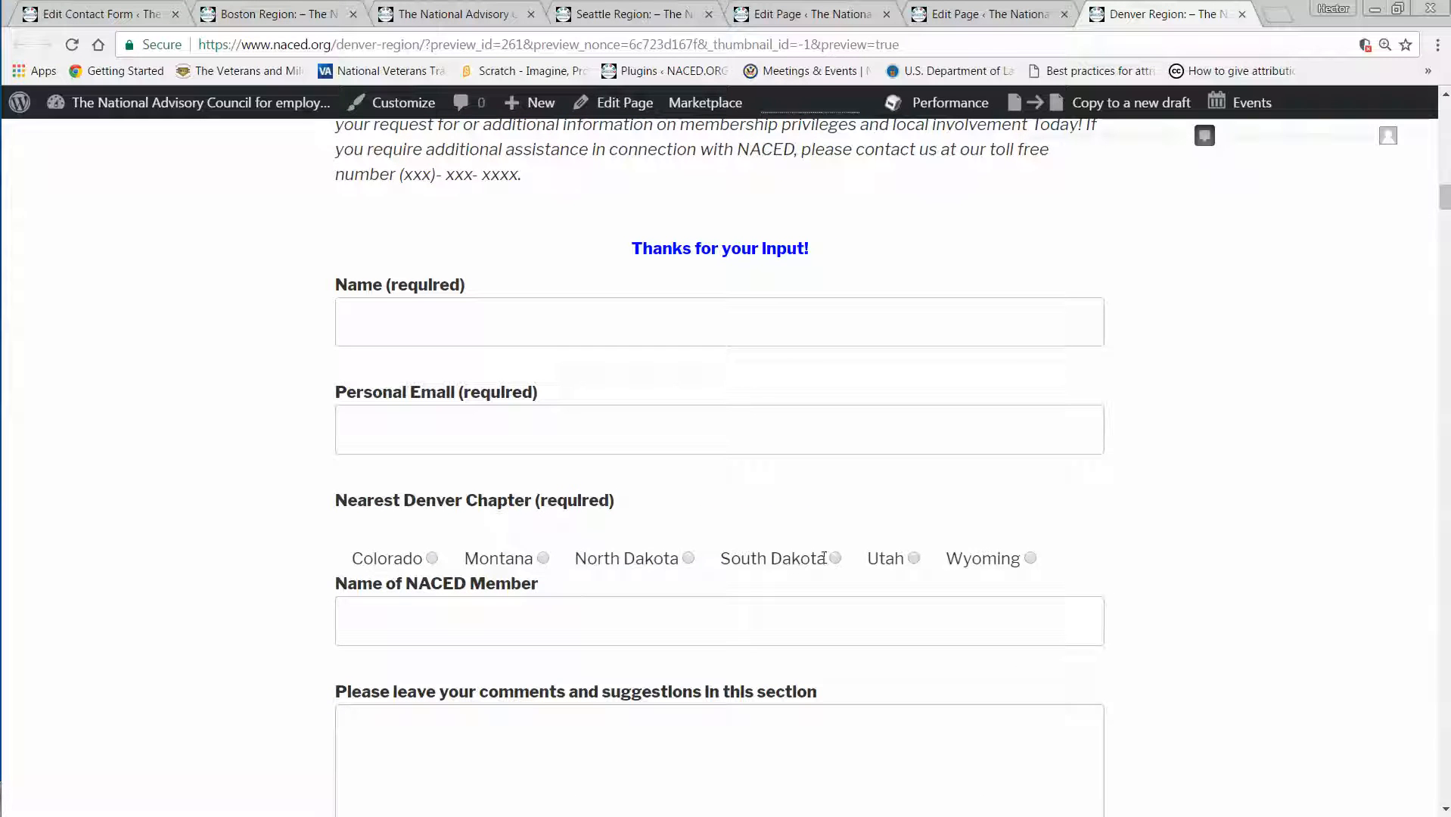
pyautogui.scroll(-2, 1229, 473)
pyautogui.scroll(-2, 1230, 477)
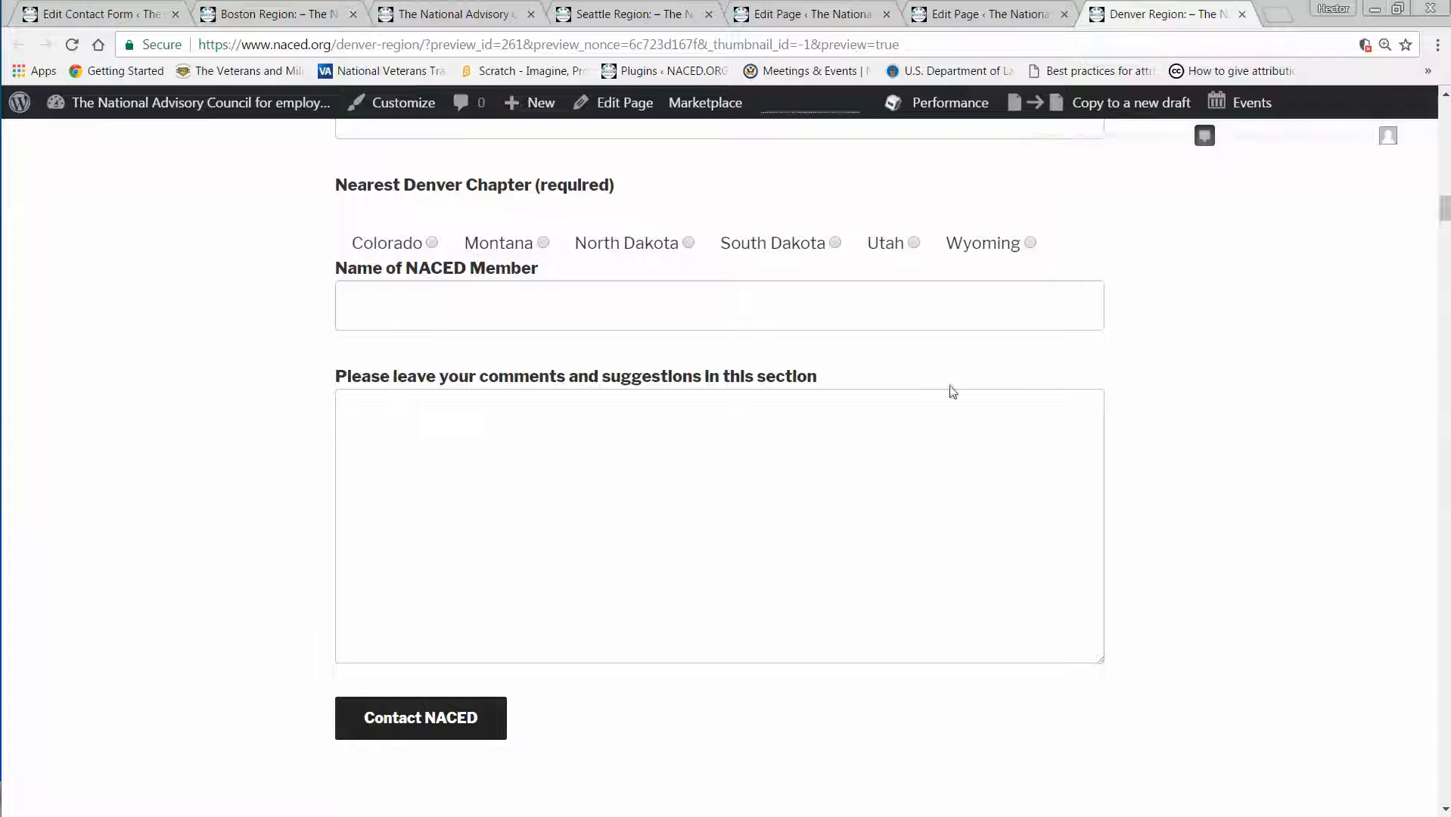
# Update the Denver Region page to publish the added contact form shortcode.
pyautogui.click(975, 15)
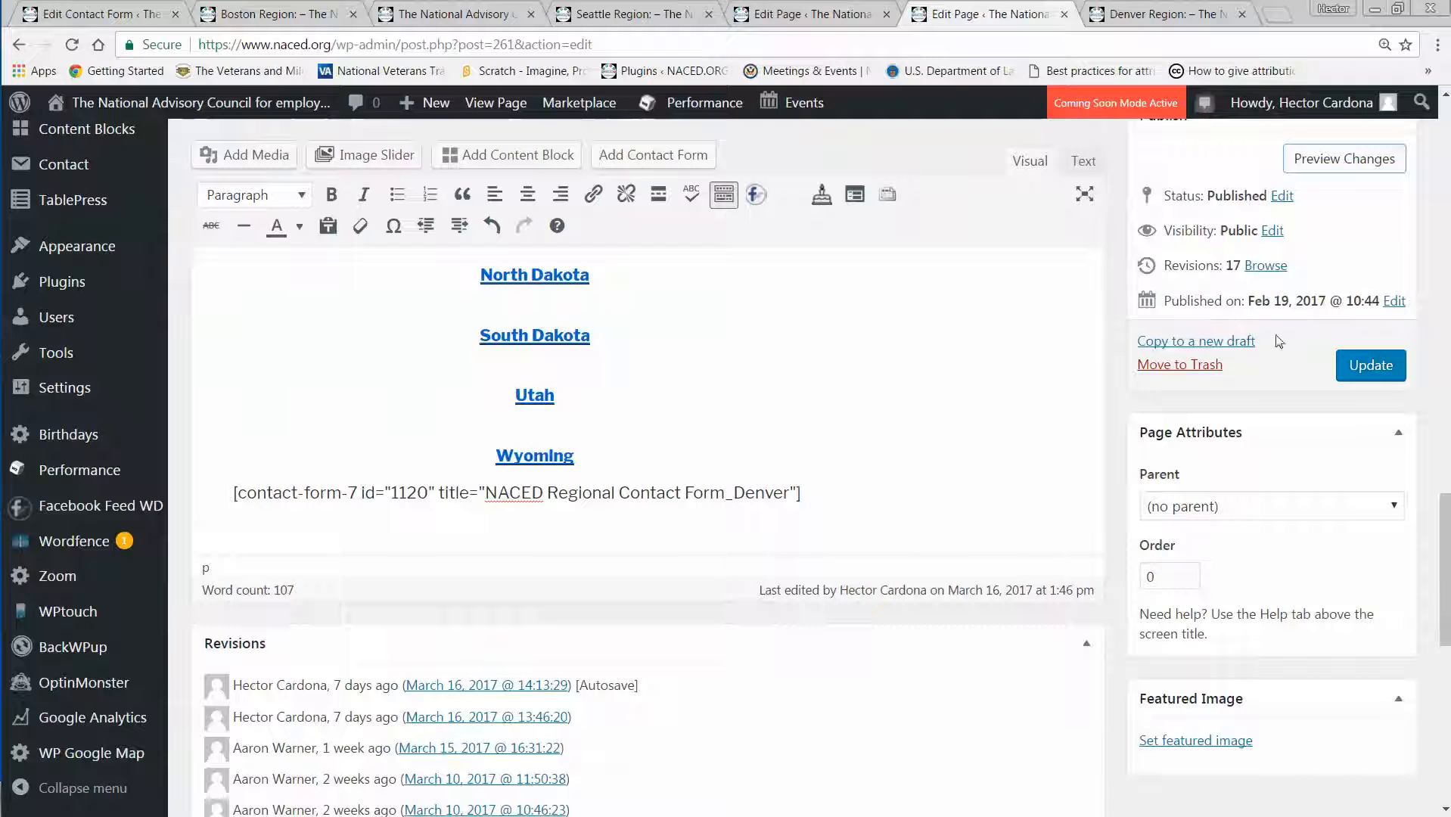
pyautogui.click(1365, 367)
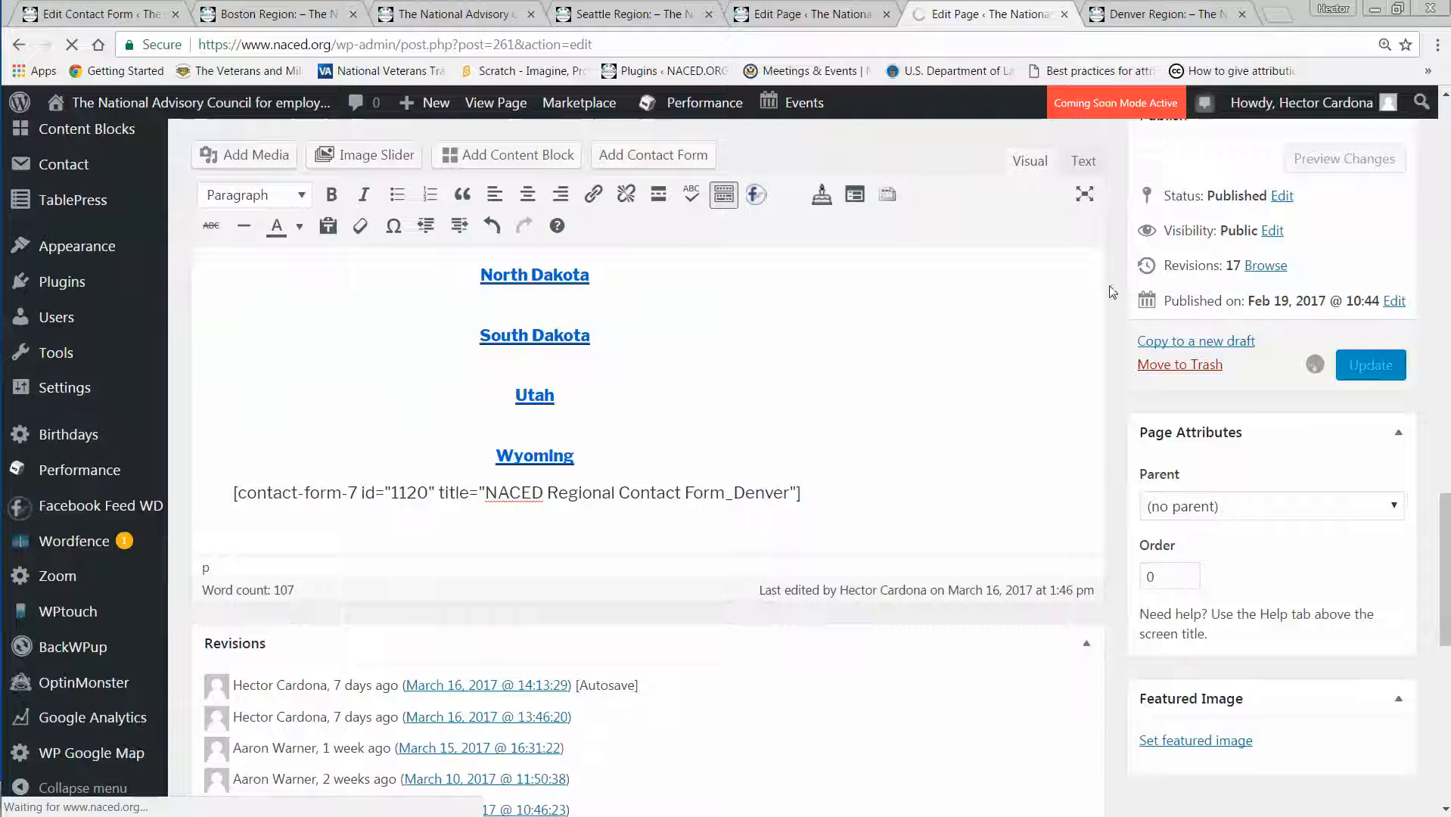
# Look over the Kansas City Region page in the editor, including its chapter links and embedded form shortcode.
pyautogui.click(781, 18)
pyautogui.scroll(8, 699, 366)
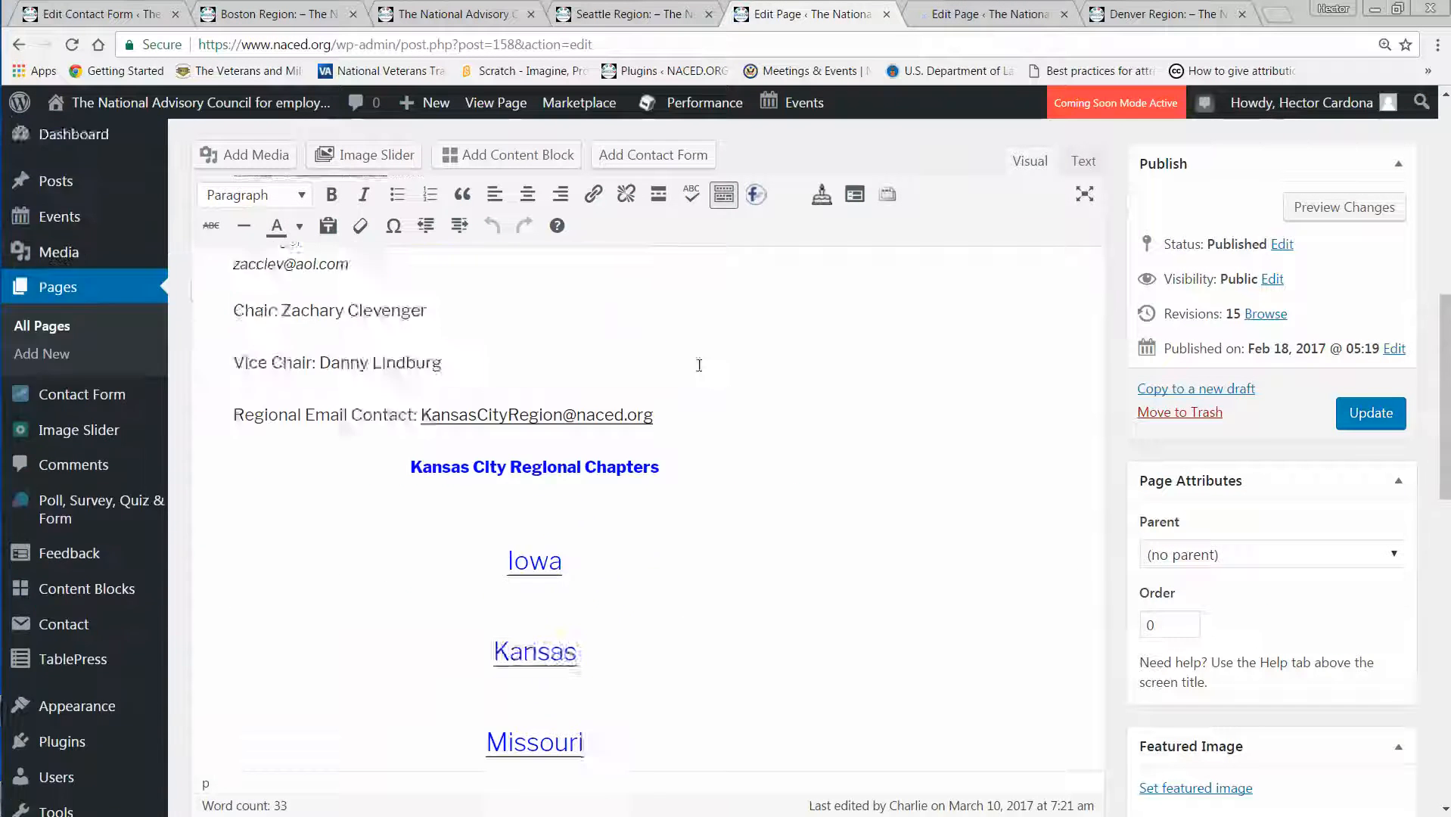
pyautogui.scroll(2, 699, 365)
pyautogui.scroll(-12, 699, 367)
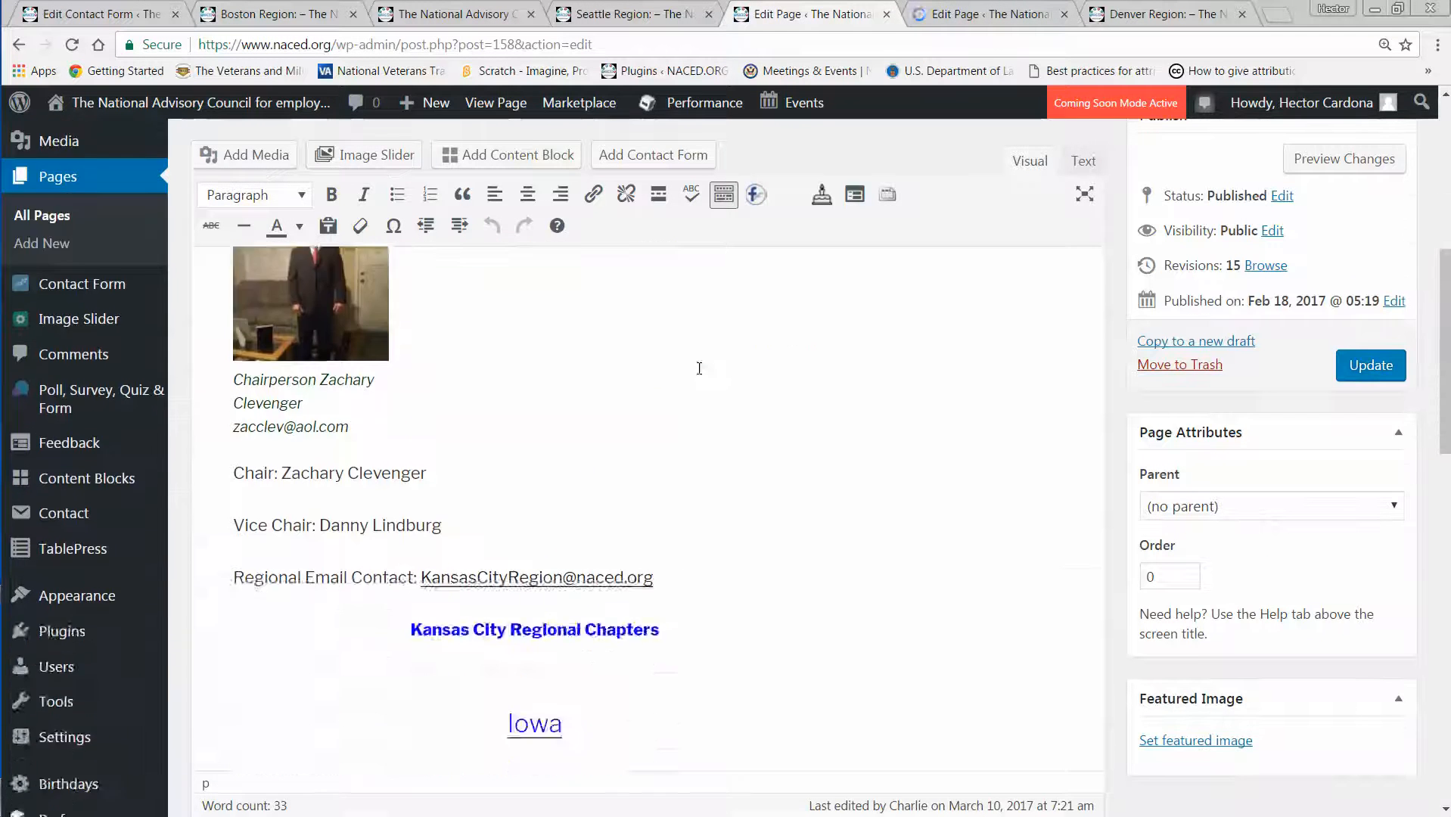
pyautogui.scroll(-6, 698, 368)
pyautogui.scroll(2, 692, 387)
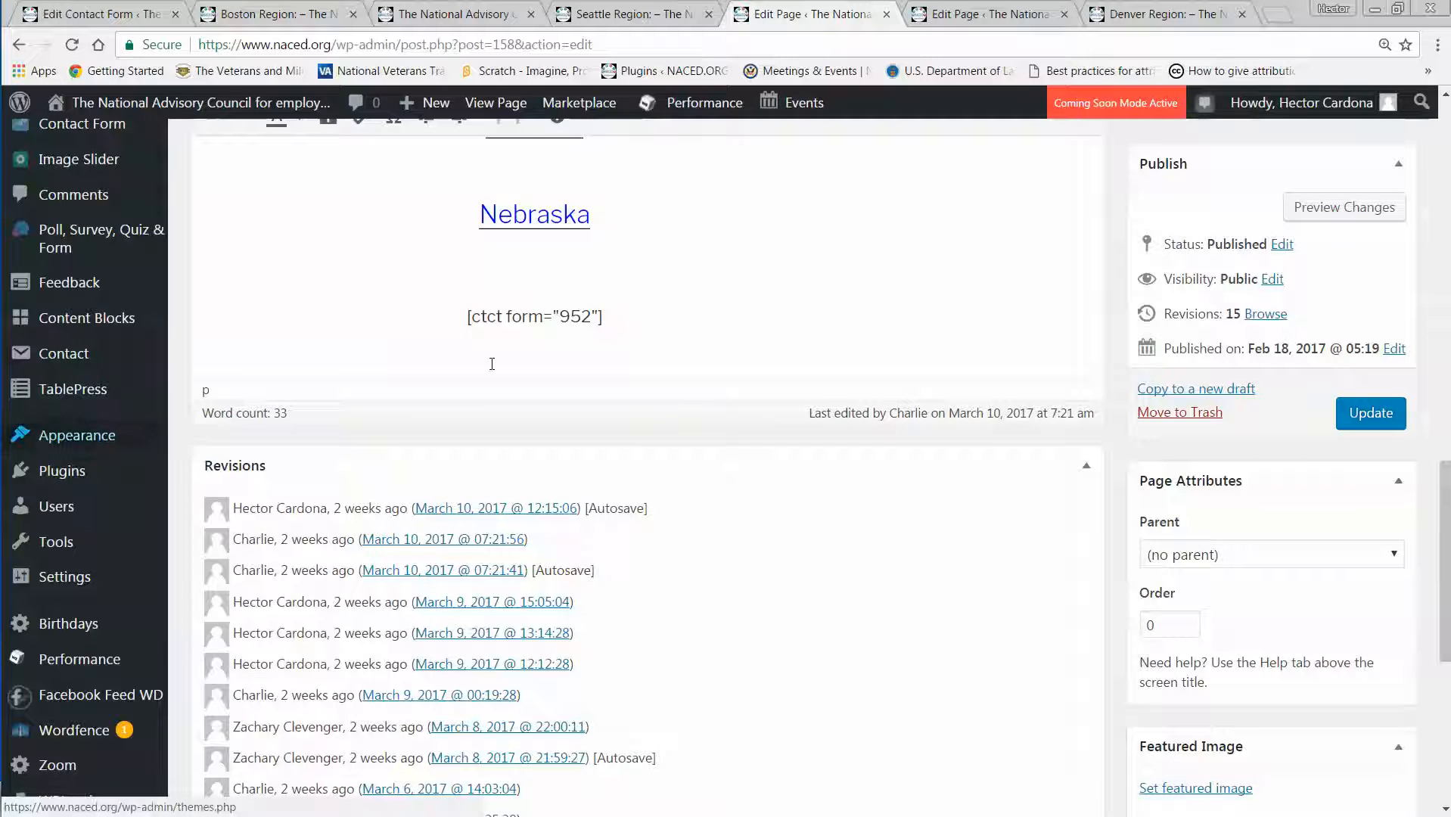
pyautogui.scroll(-5, 68, 550)
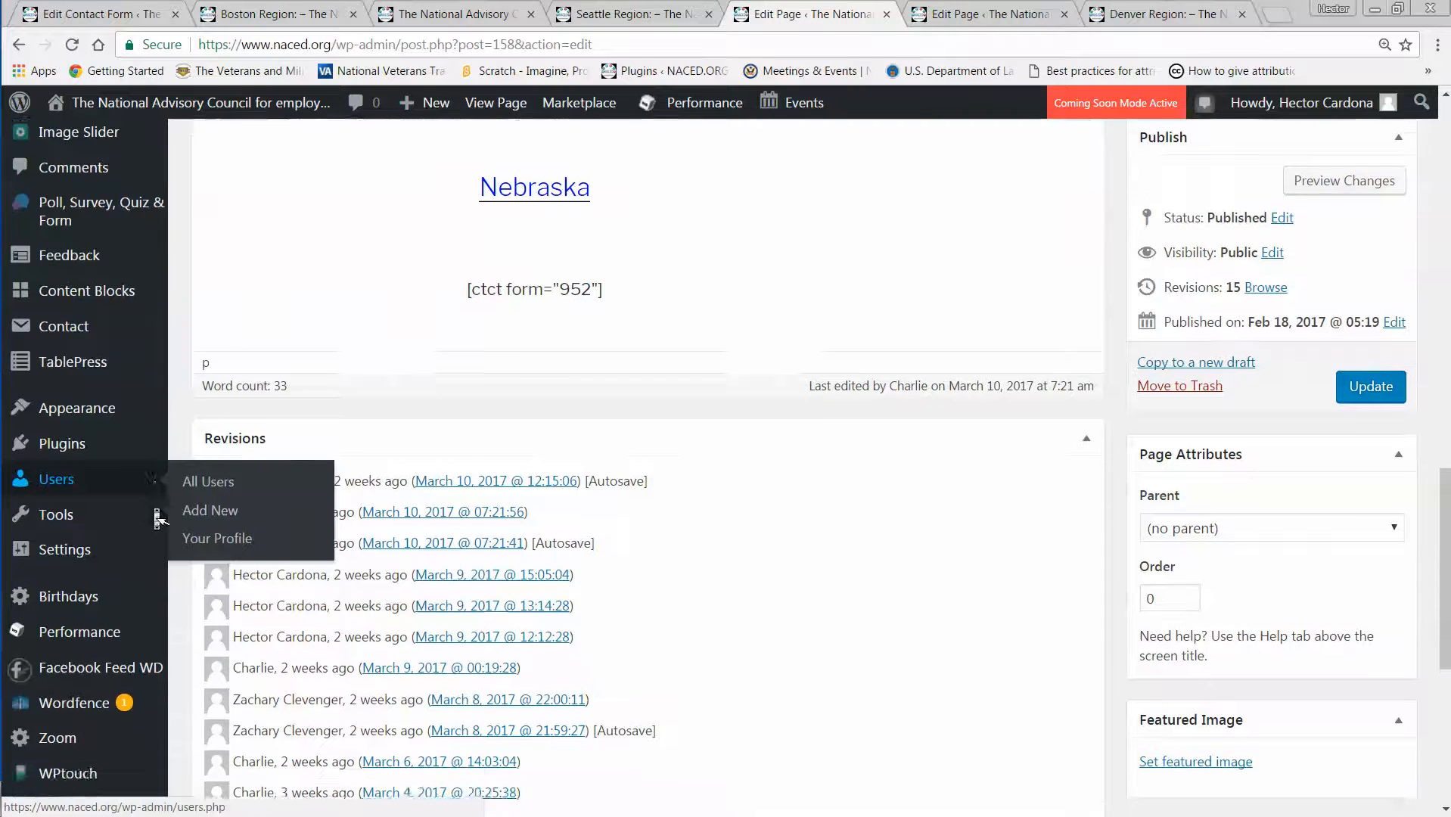
# Look through the list of regional contact forms and their shortcodes, and return to the Kansas City page in the editor.
pyautogui.moveTo(156, 515)
pyautogui.click(76, 14)
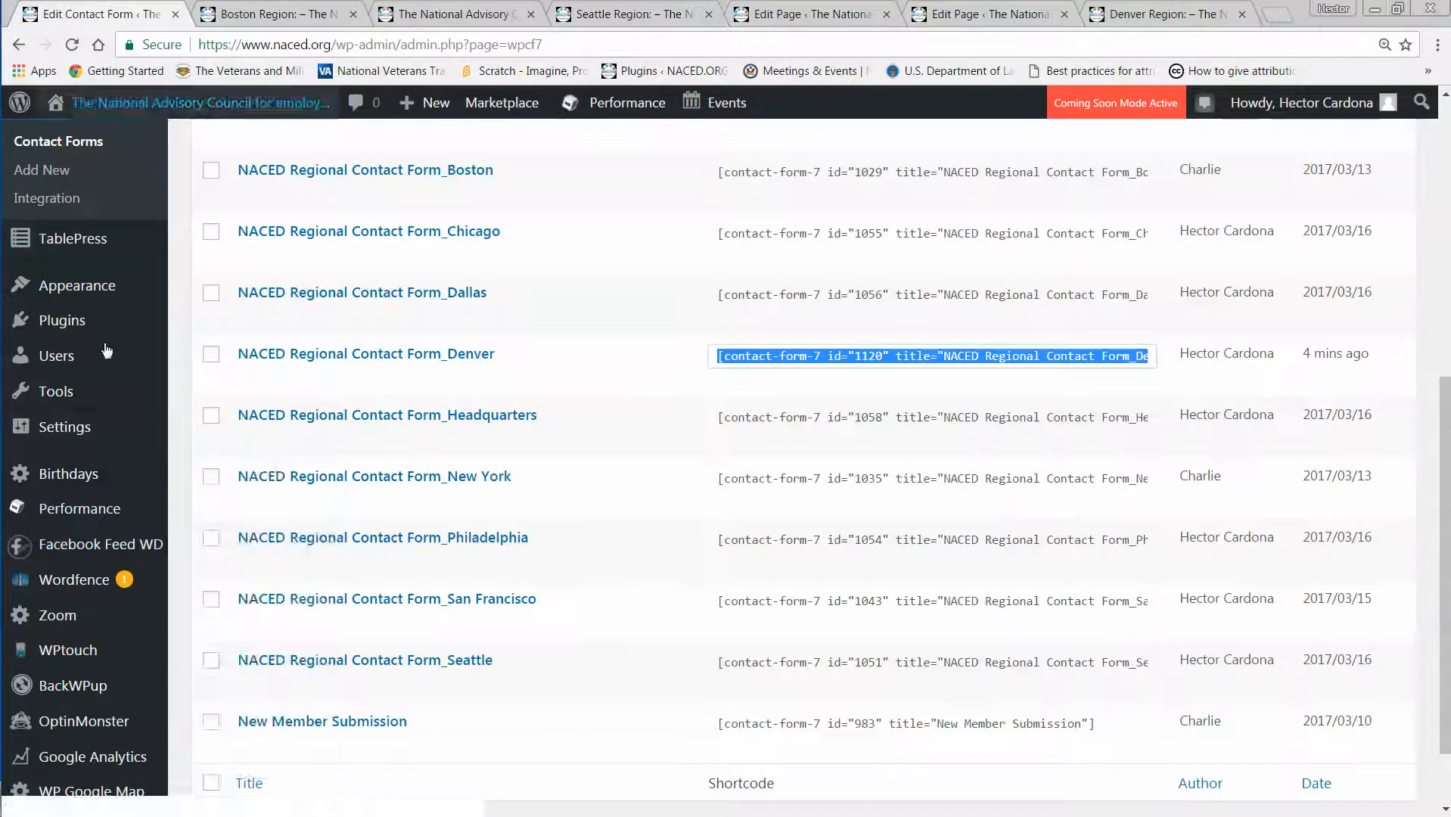
pyautogui.moveTo(118, 416)
pyautogui.scroll(3, 563, 257)
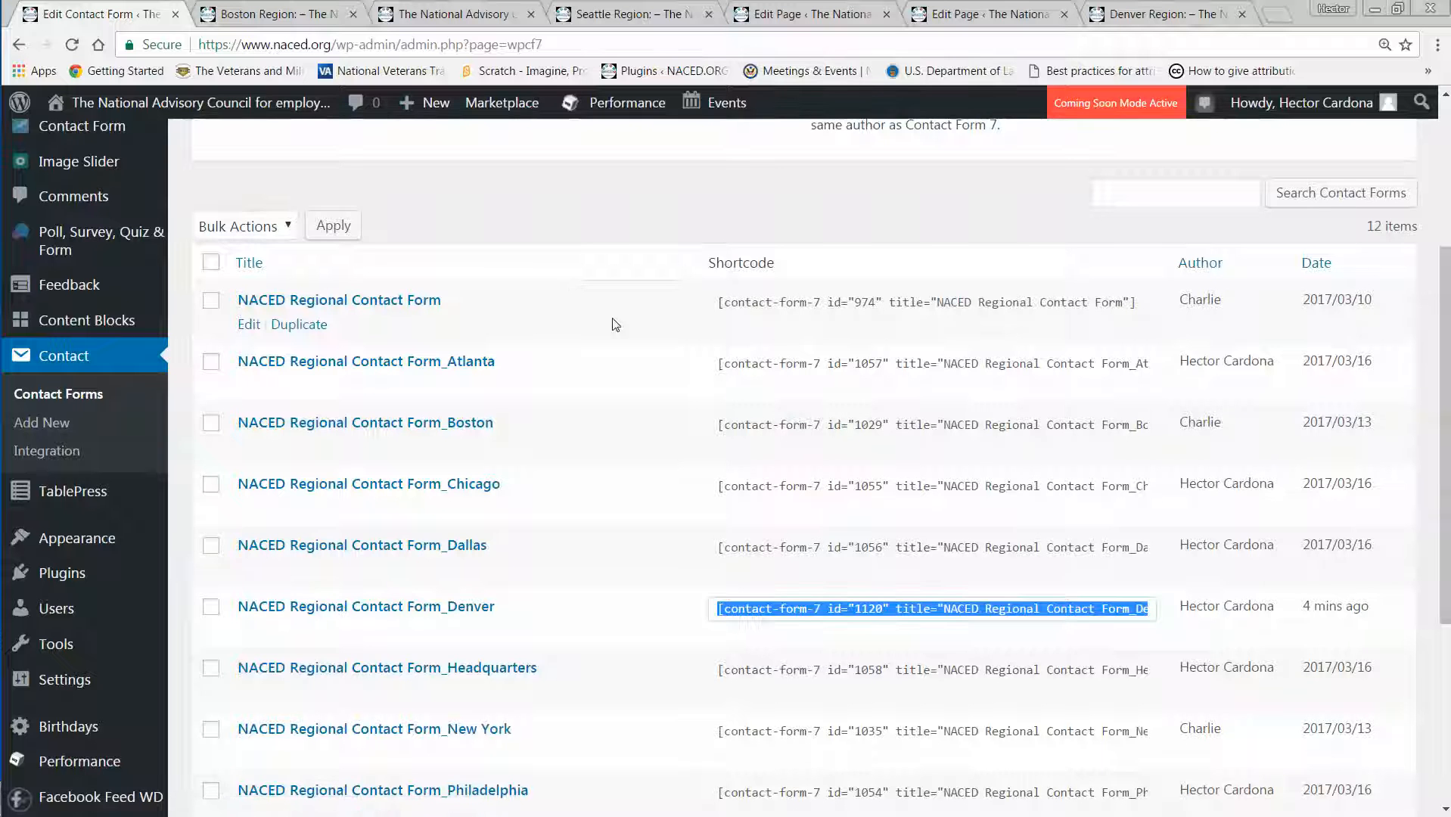
pyautogui.scroll(-3, 577, 360)
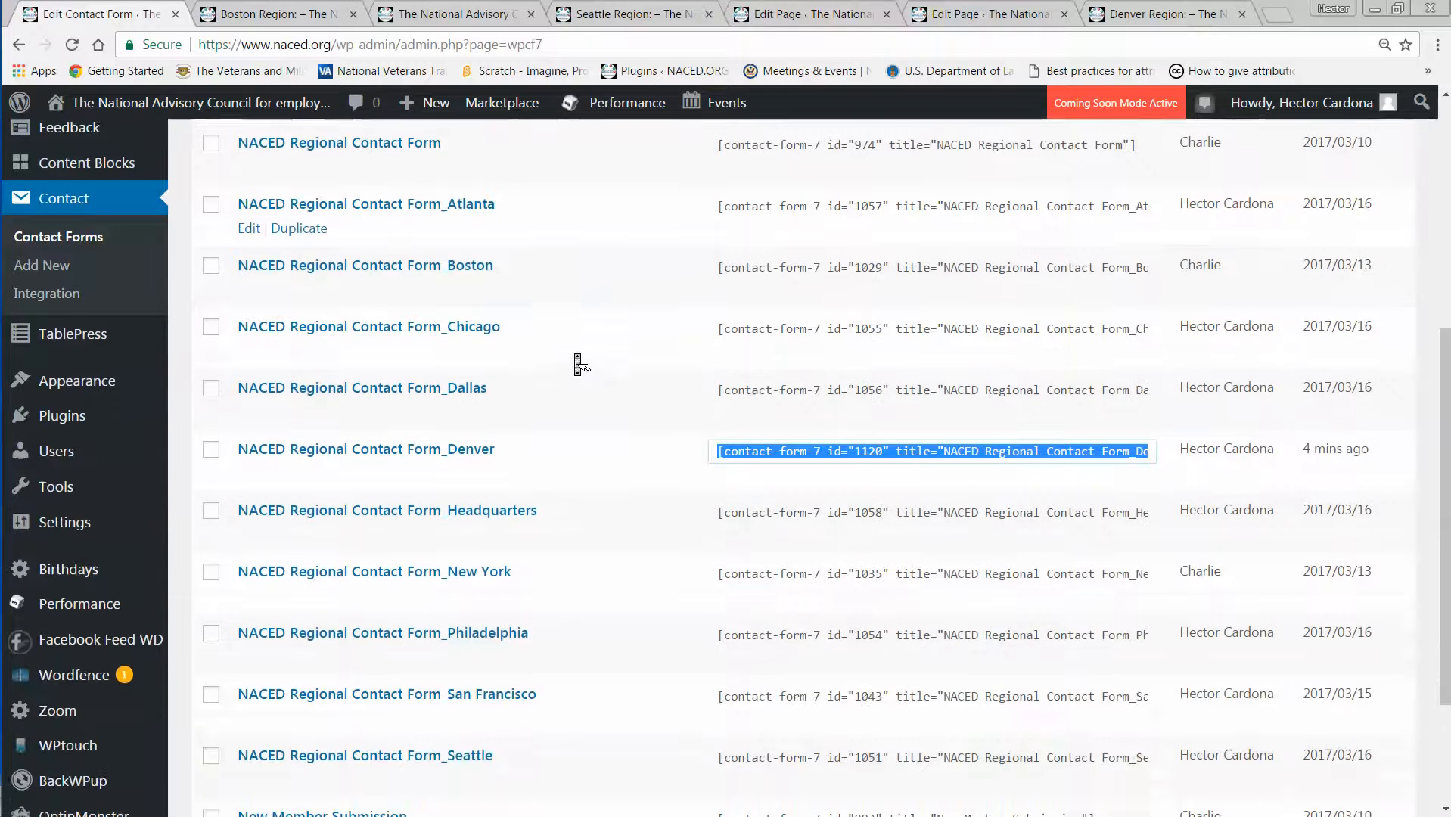
pyautogui.scroll(-1, 577, 362)
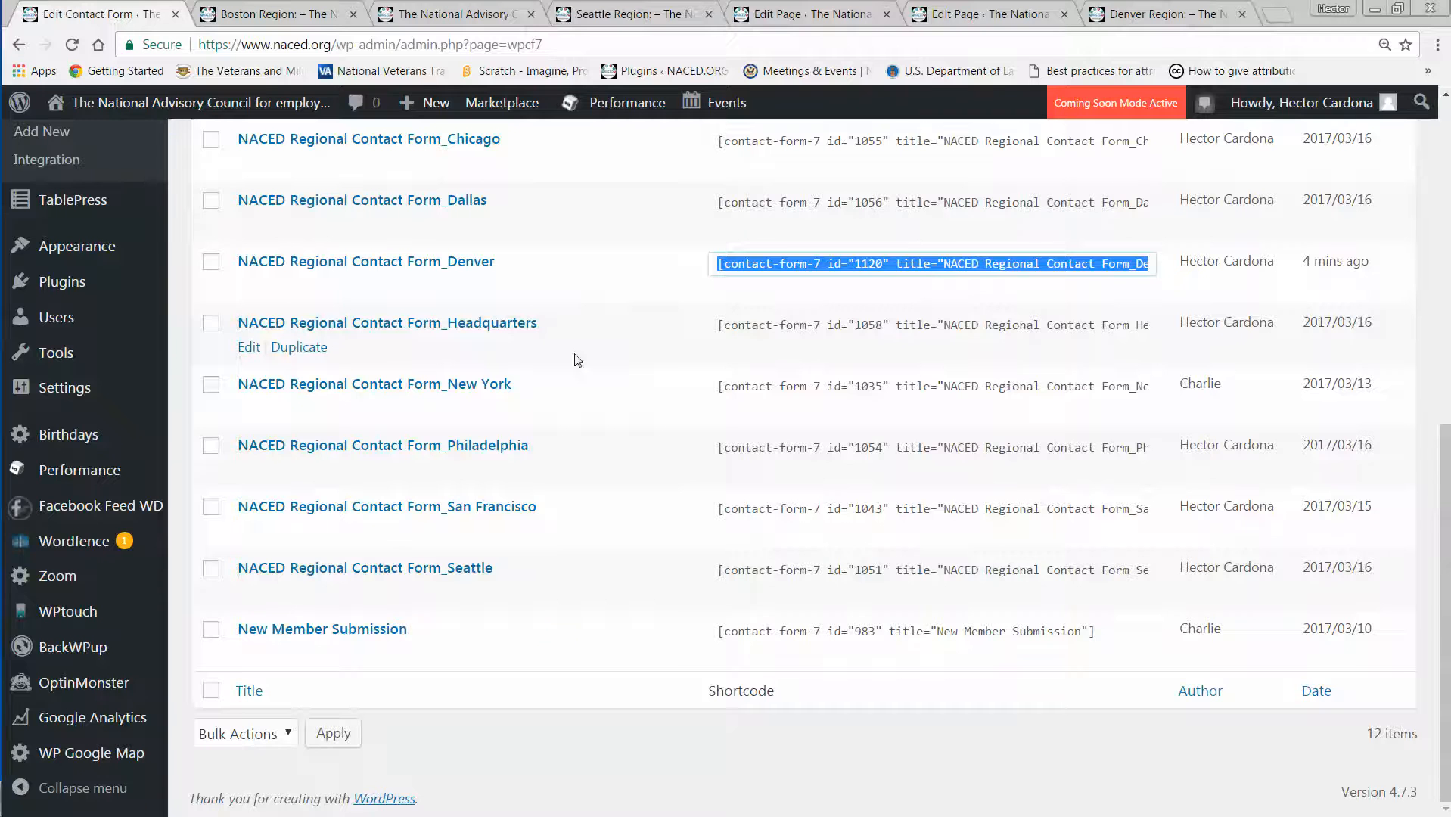
pyautogui.scroll(5, 577, 360)
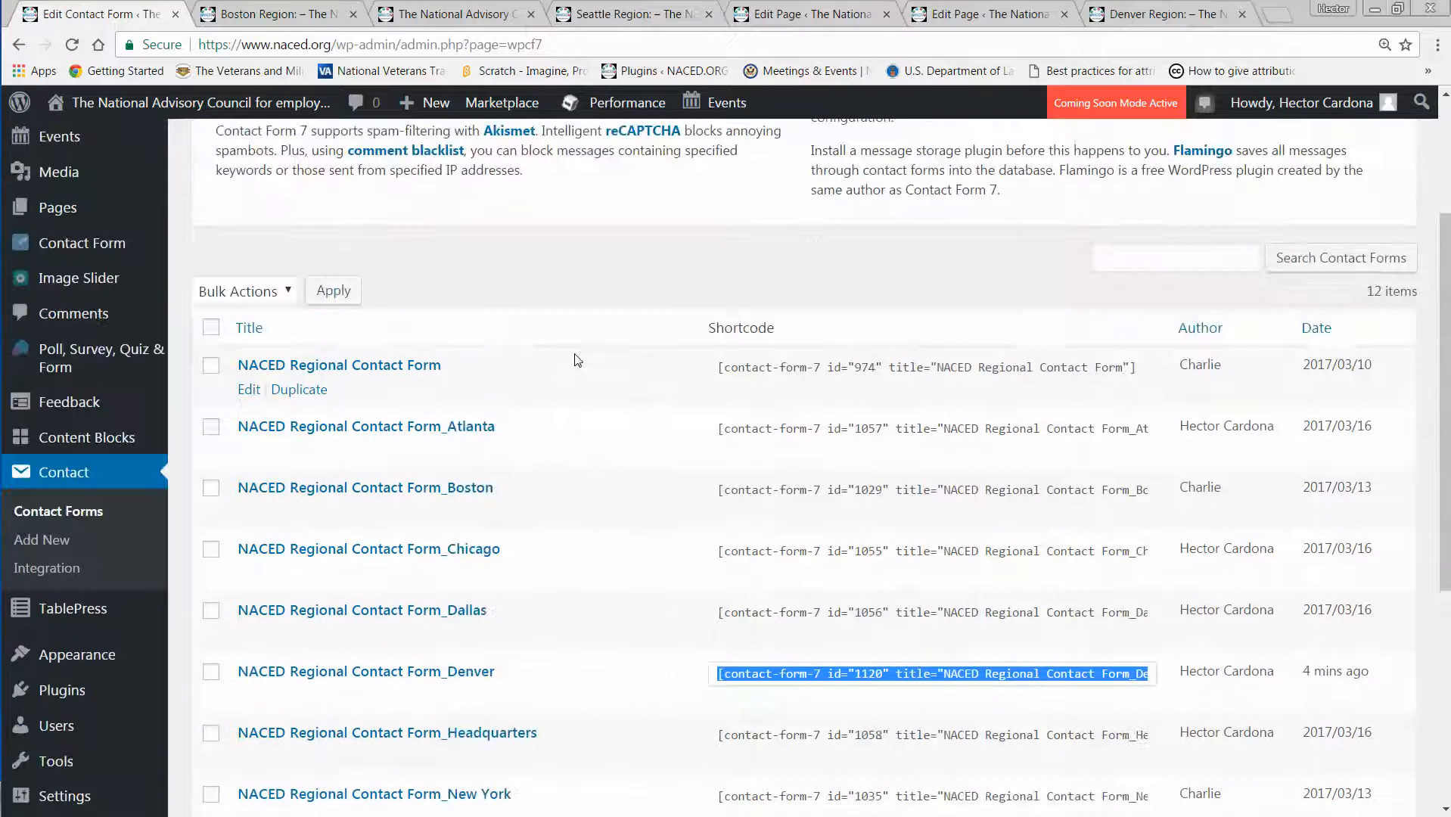
pyautogui.click(789, 16)
pyautogui.scroll(3, 783, 334)
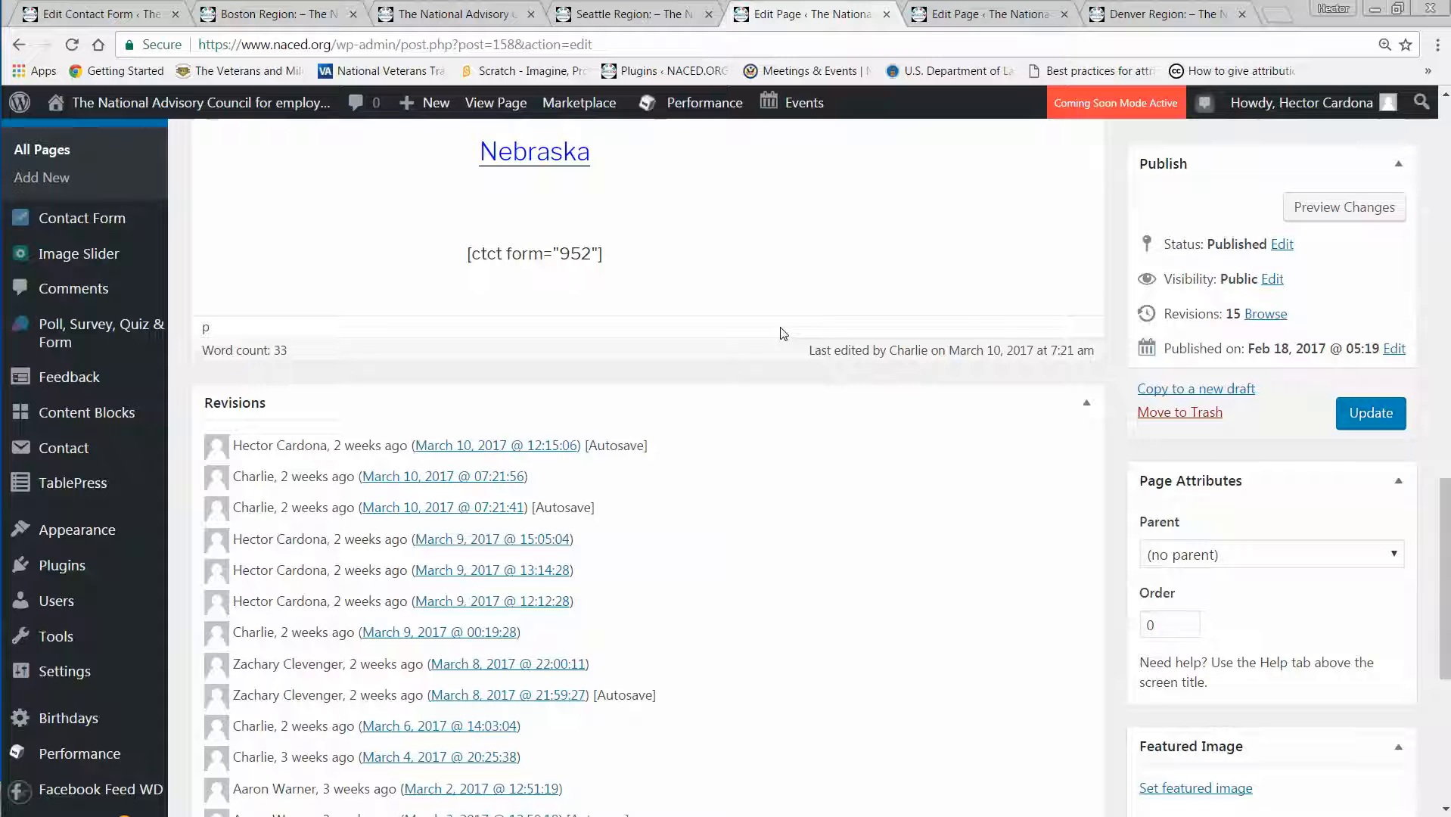
# Compare the contact form in the Denver Region preview with the form on the published Boston Region page.
pyautogui.click(1137, 13)
pyautogui.scroll(6, 909, 459)
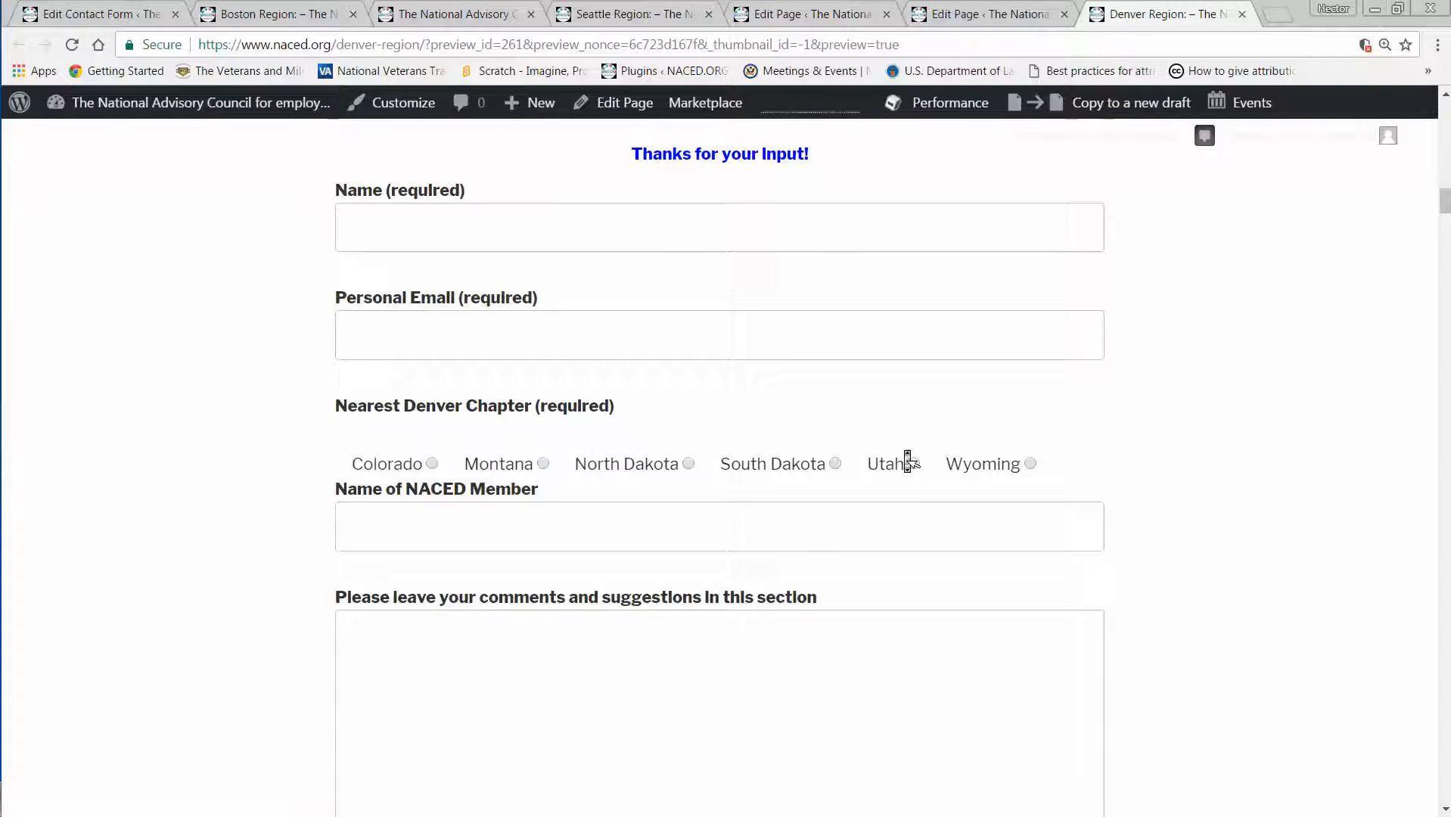
pyautogui.scroll(3, 907, 461)
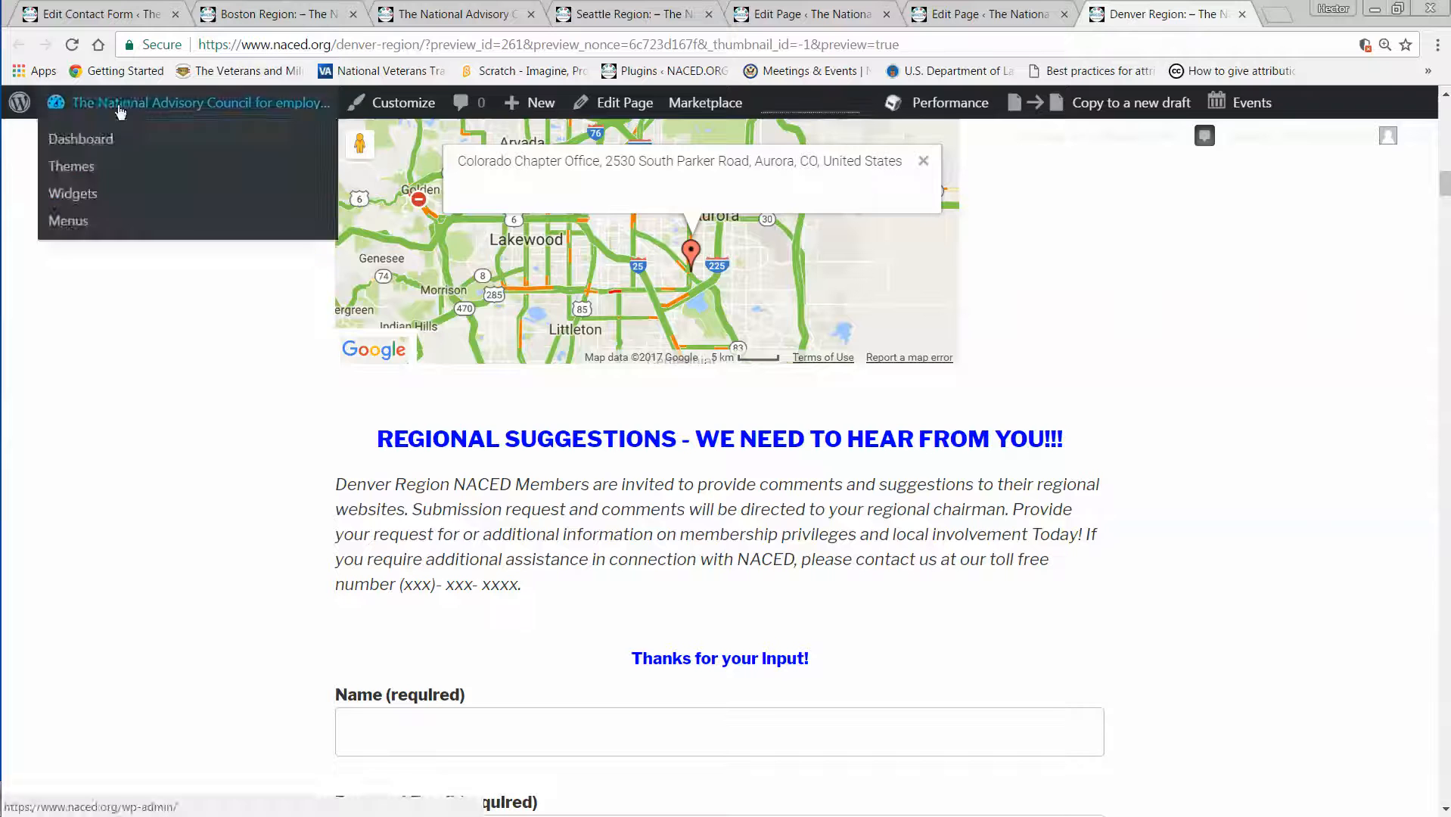
pyautogui.click(96, 15)
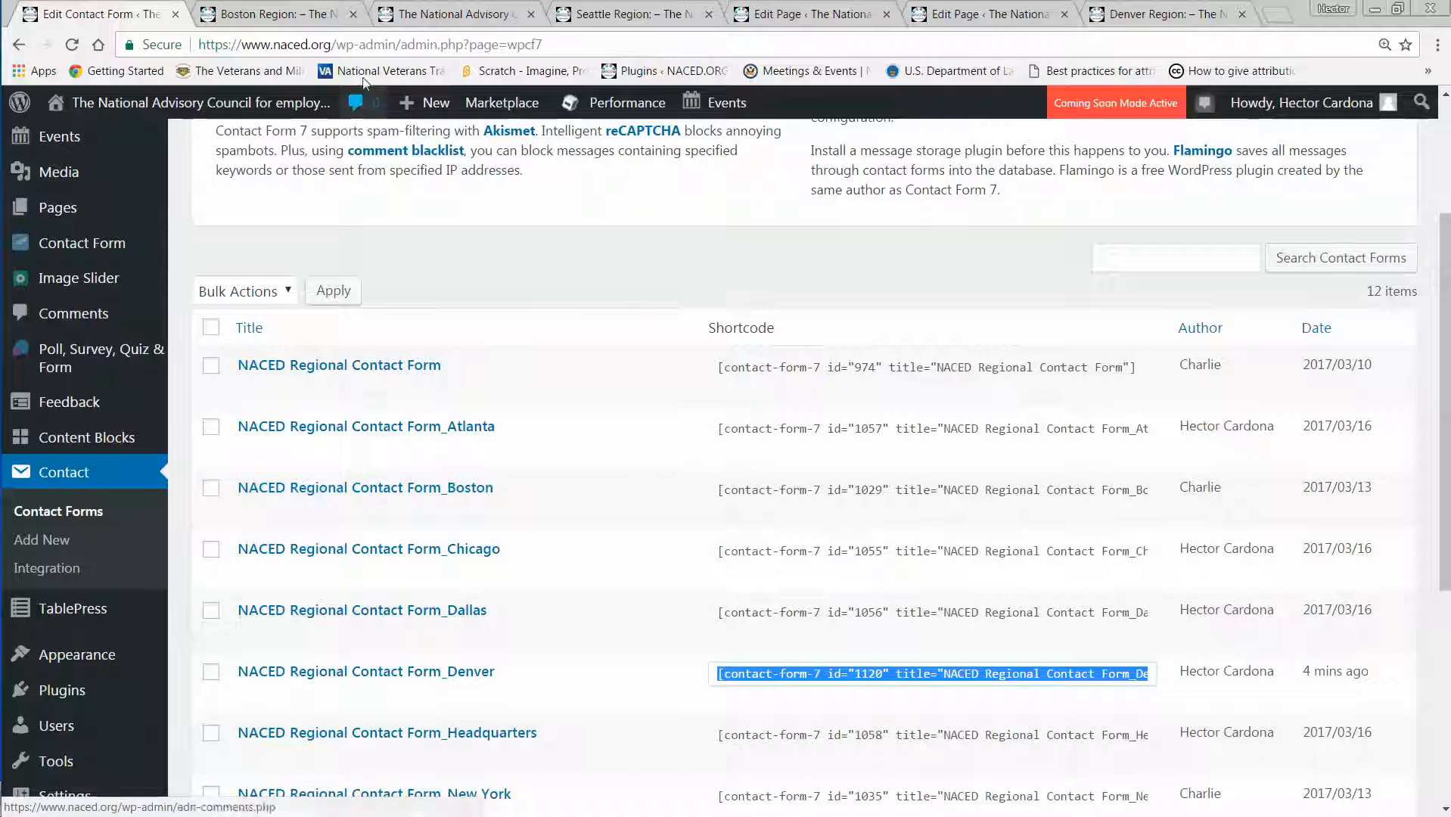
pyautogui.click(294, 21)
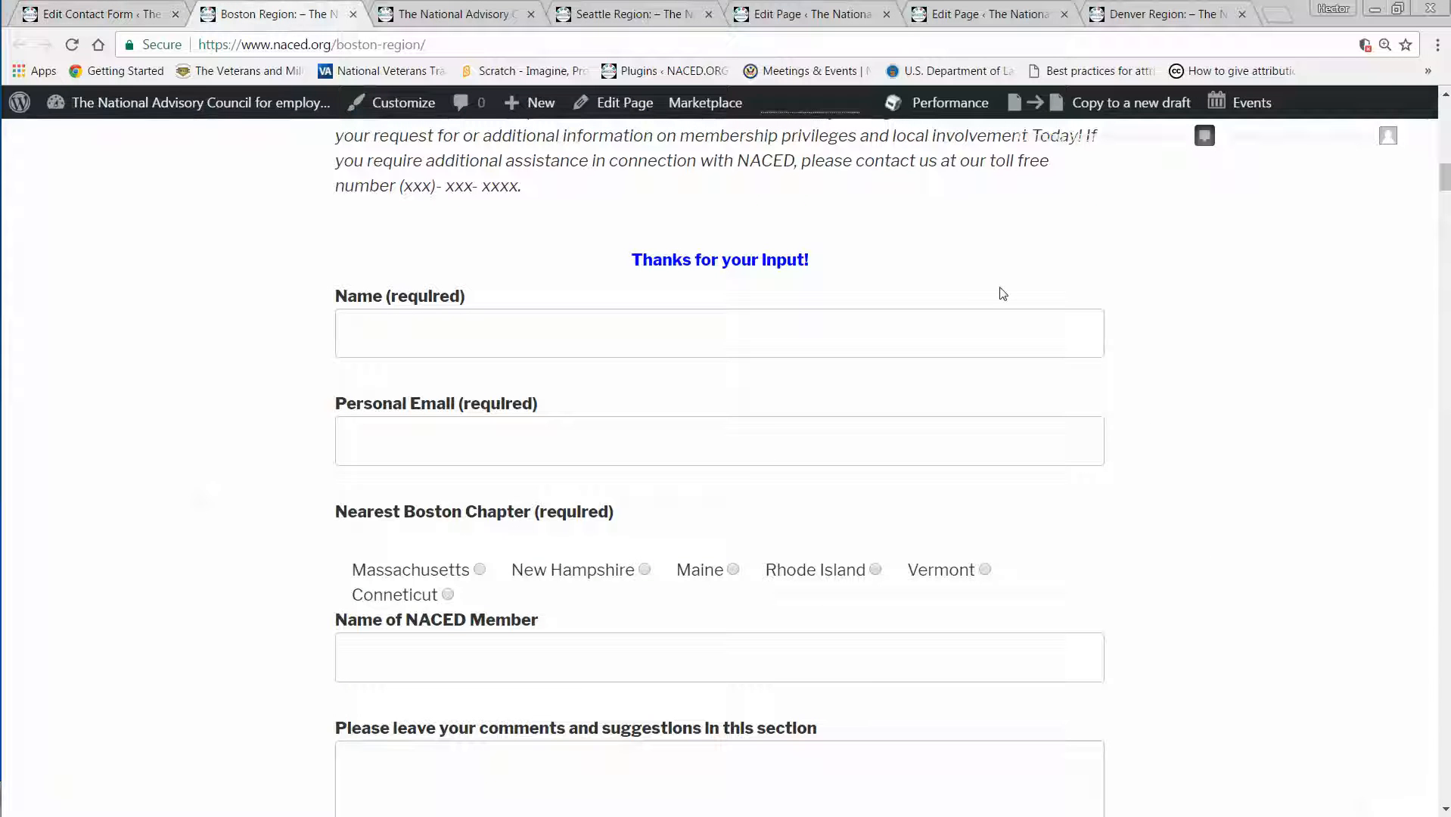
pyautogui.scroll(1, 1003, 294)
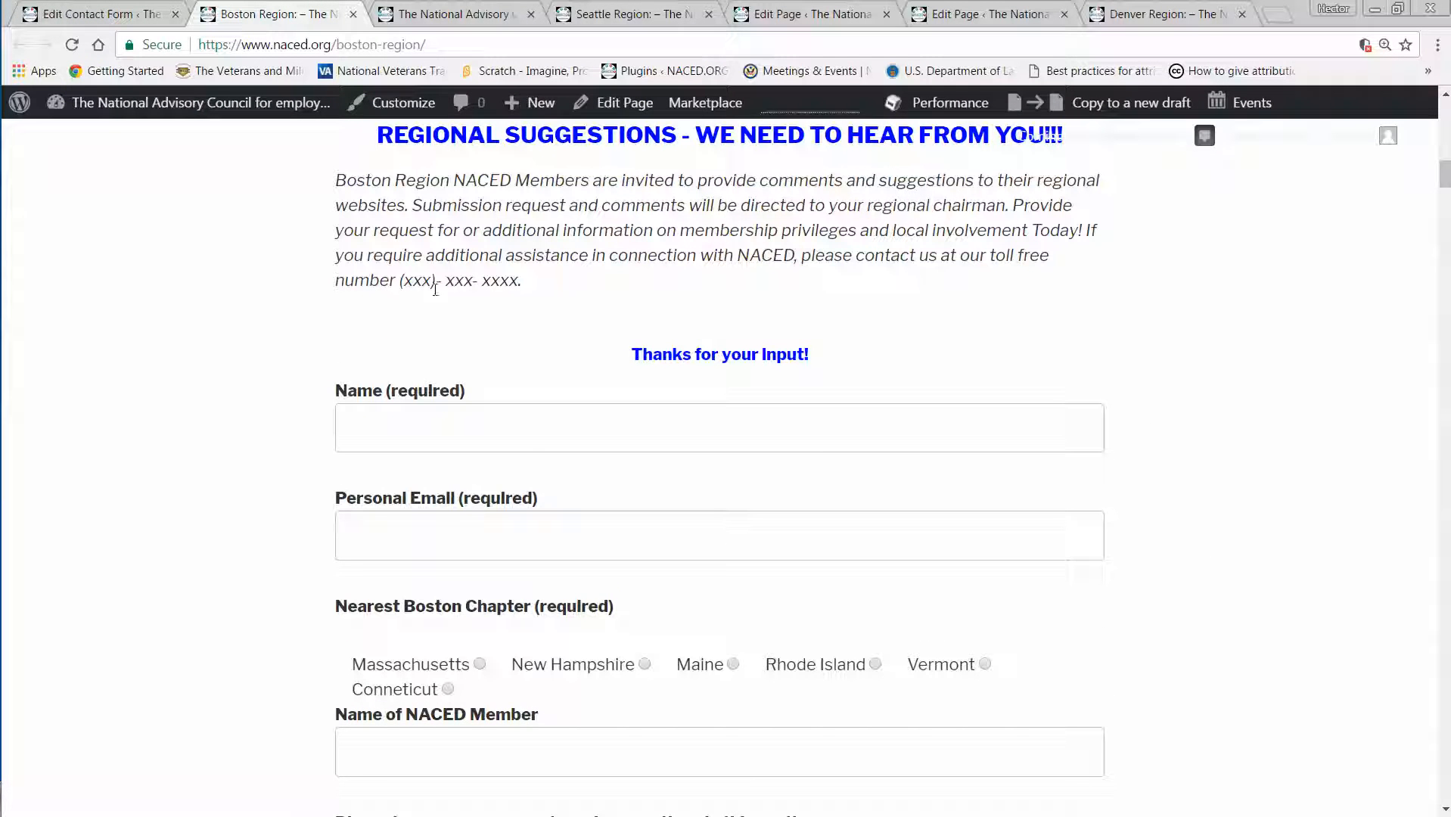